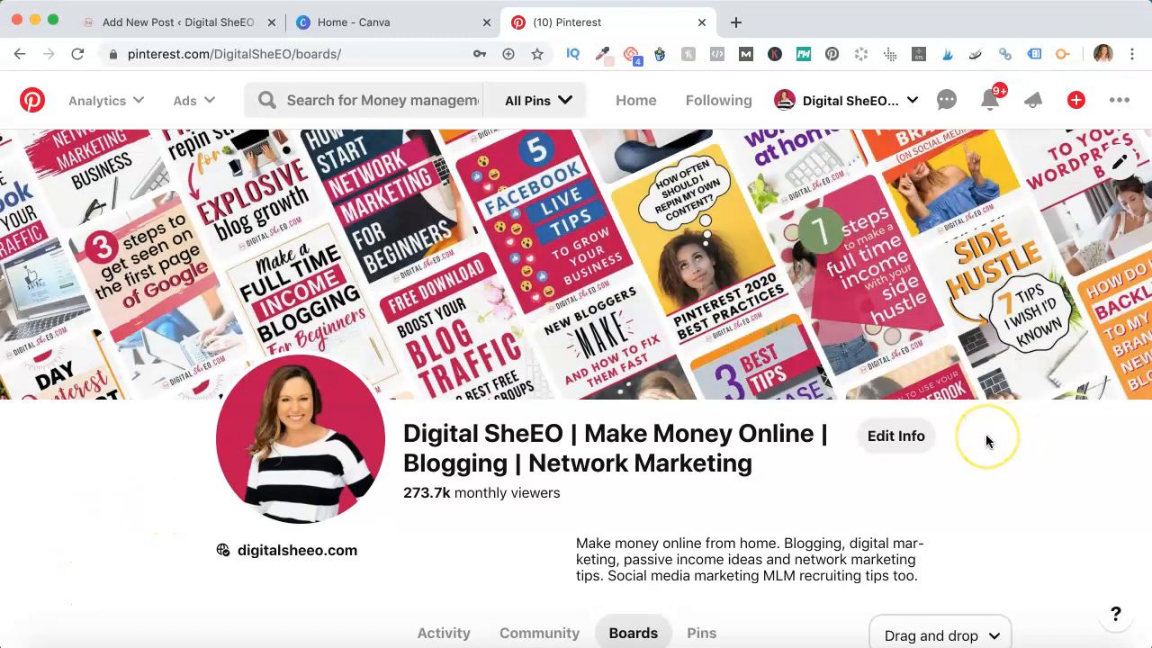
Browse the Pinterest profile's boards, scrolling down to the Pinterest Tips For Bloggers board
scroll(986, 441, "down", 5)
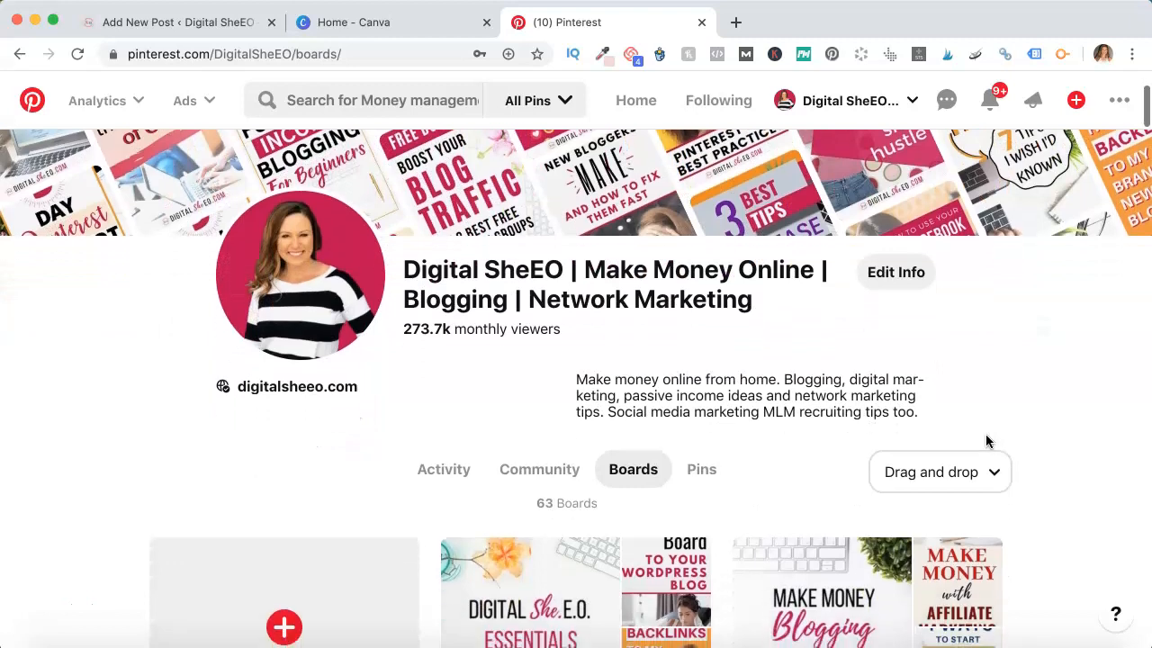
scroll(986, 441, "down", 2)
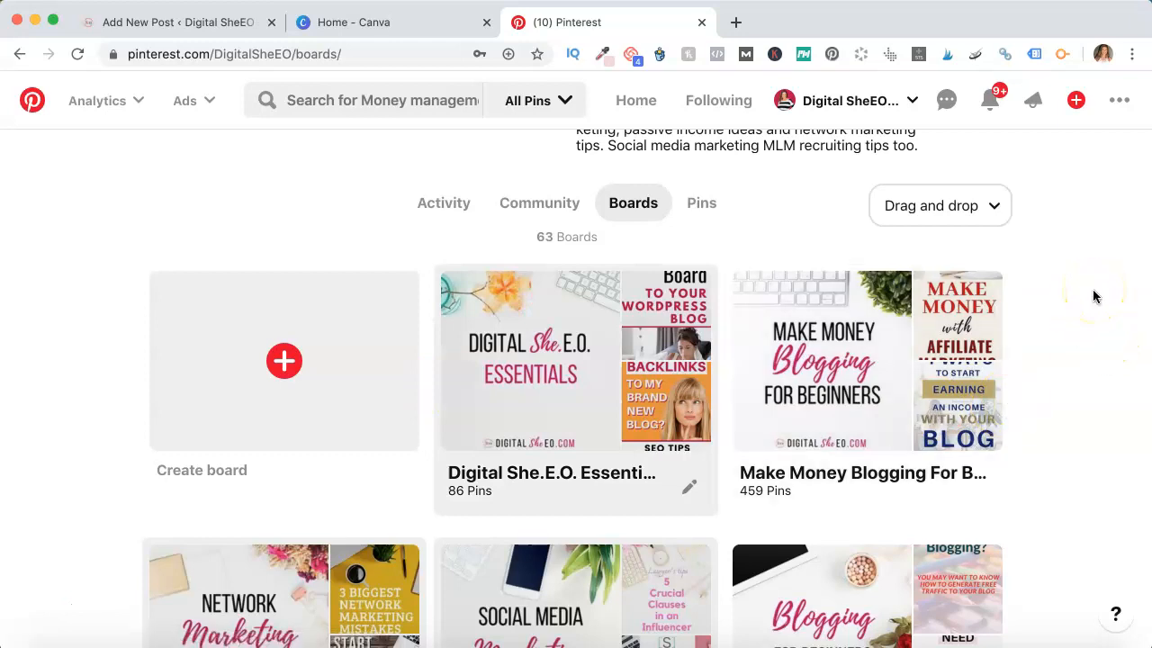
scroll(1092, 296, "down", 15)
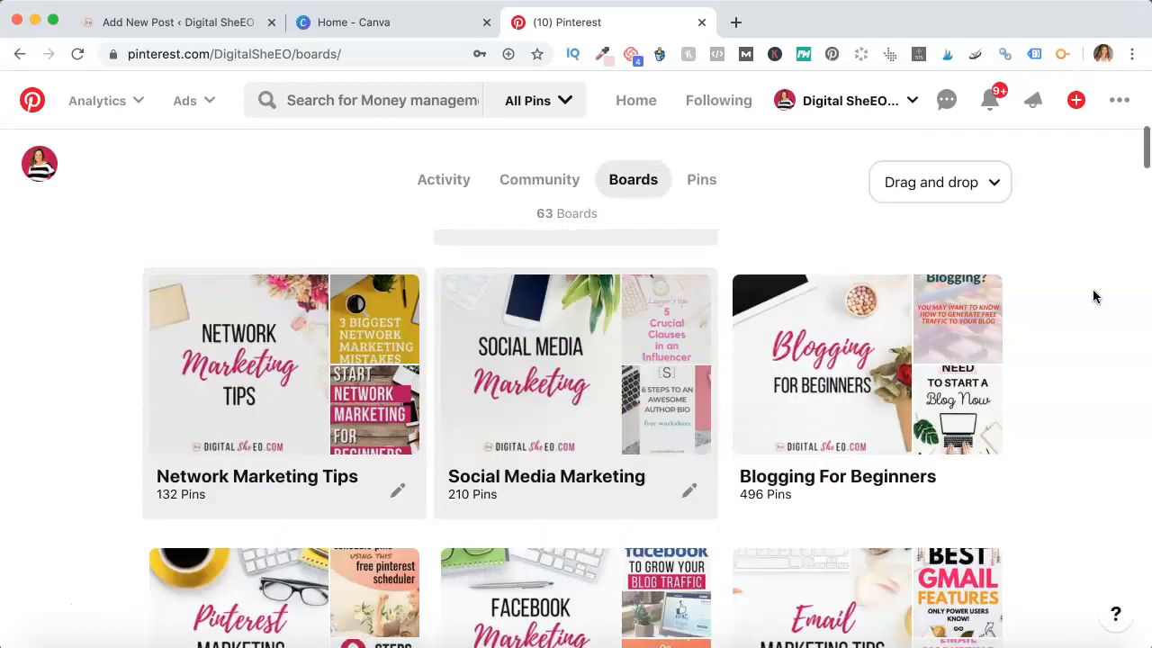
scroll(1094, 296, "down", 6)
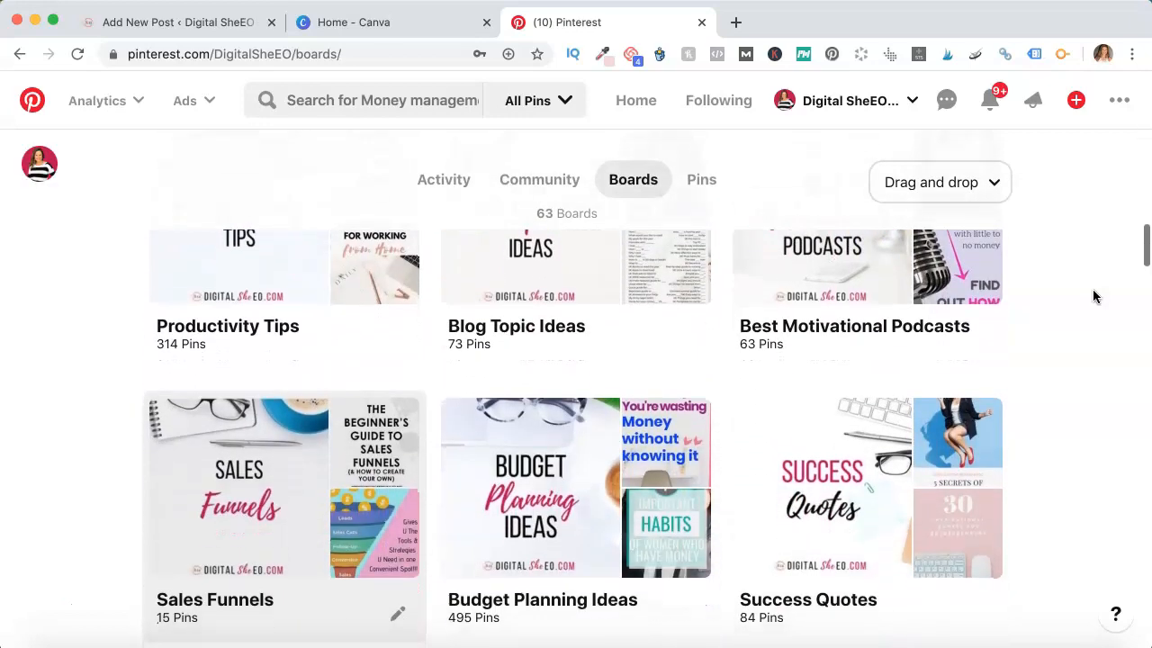
scroll(1094, 296, "down", 6)
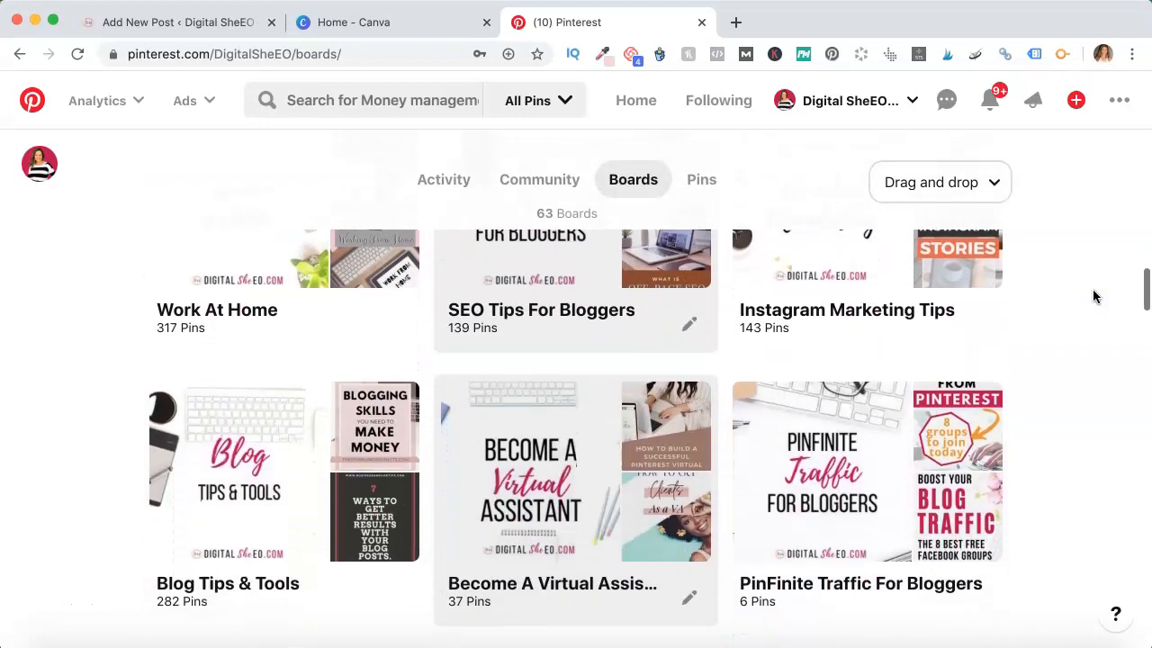
scroll(1094, 296, "down", 3)
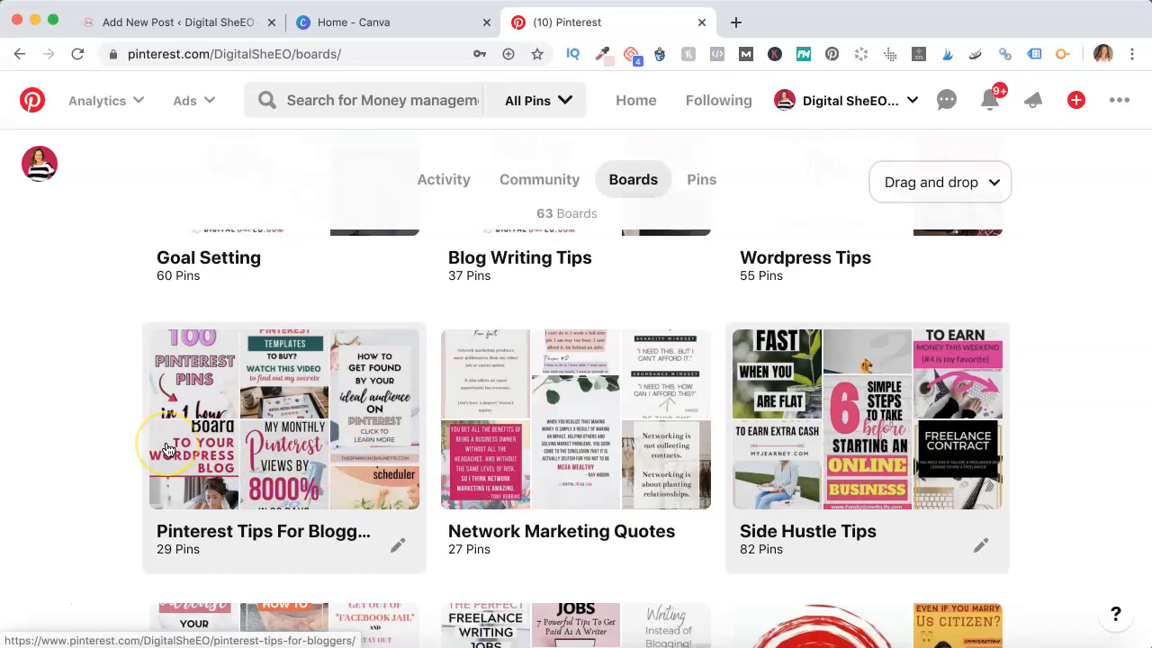
scroll(67, 424, "up", 2)
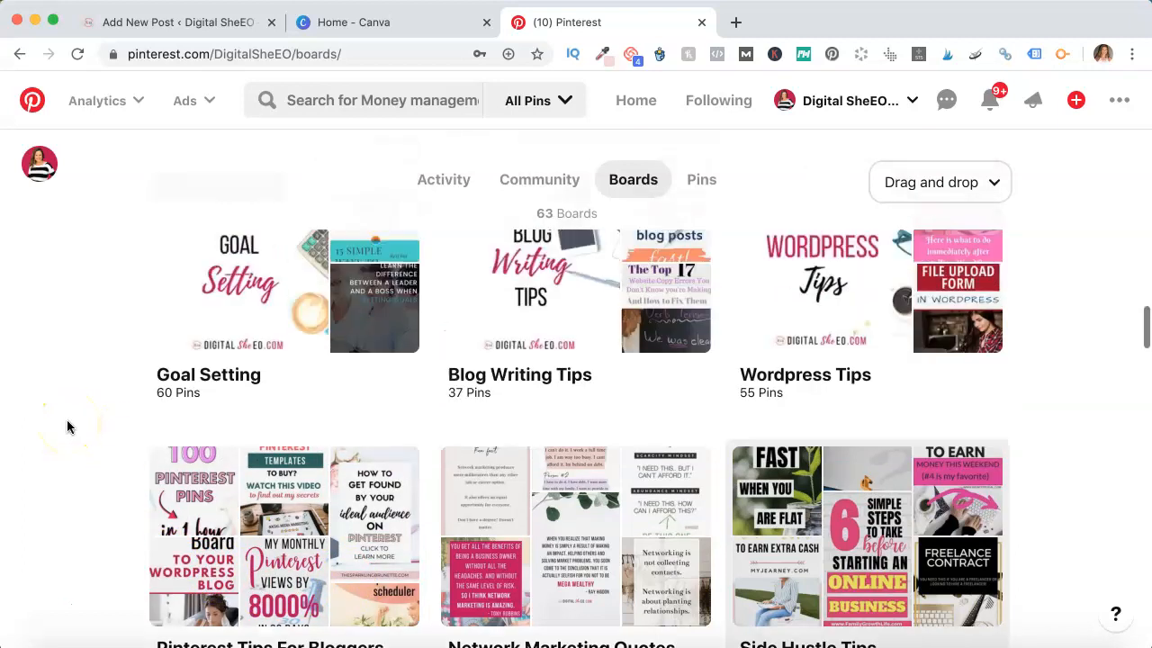
scroll(67, 426, "down", 2)
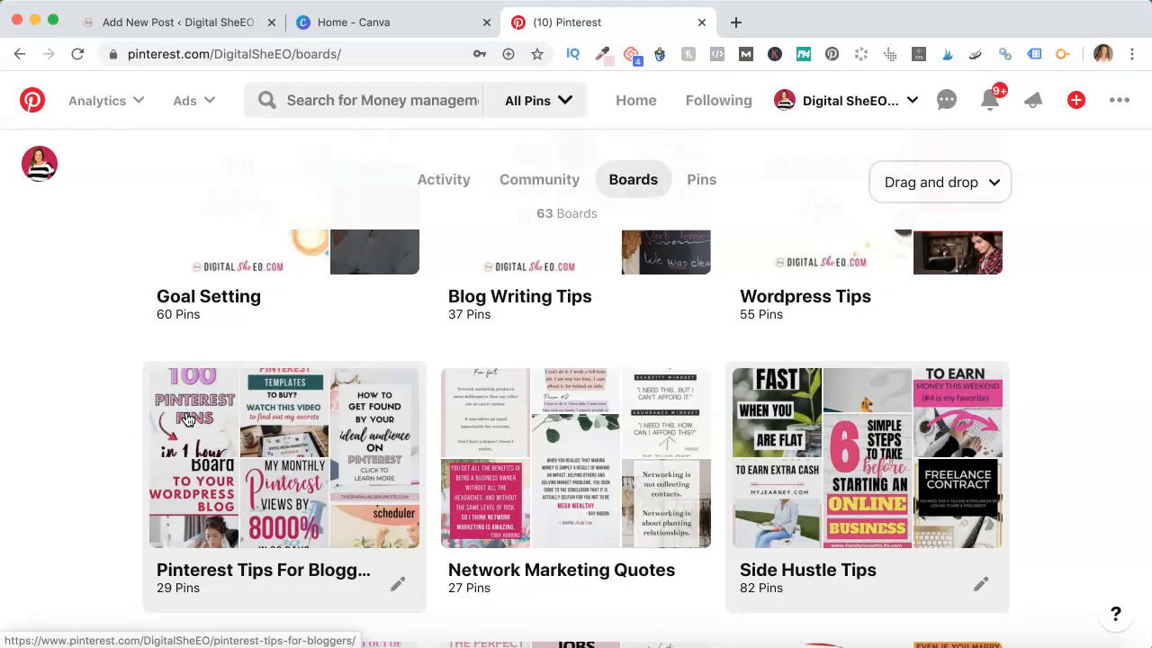
left_click(175, 430)
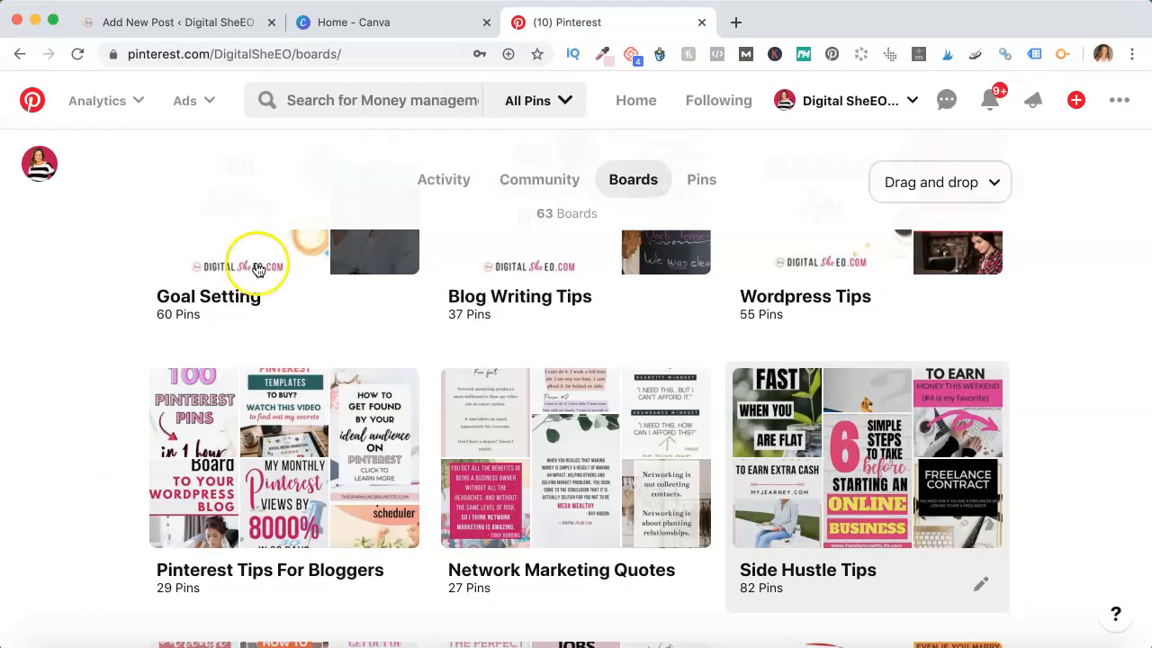
Switch to the Canva tab and start a new Instagram Post design
left_click(429, 27)
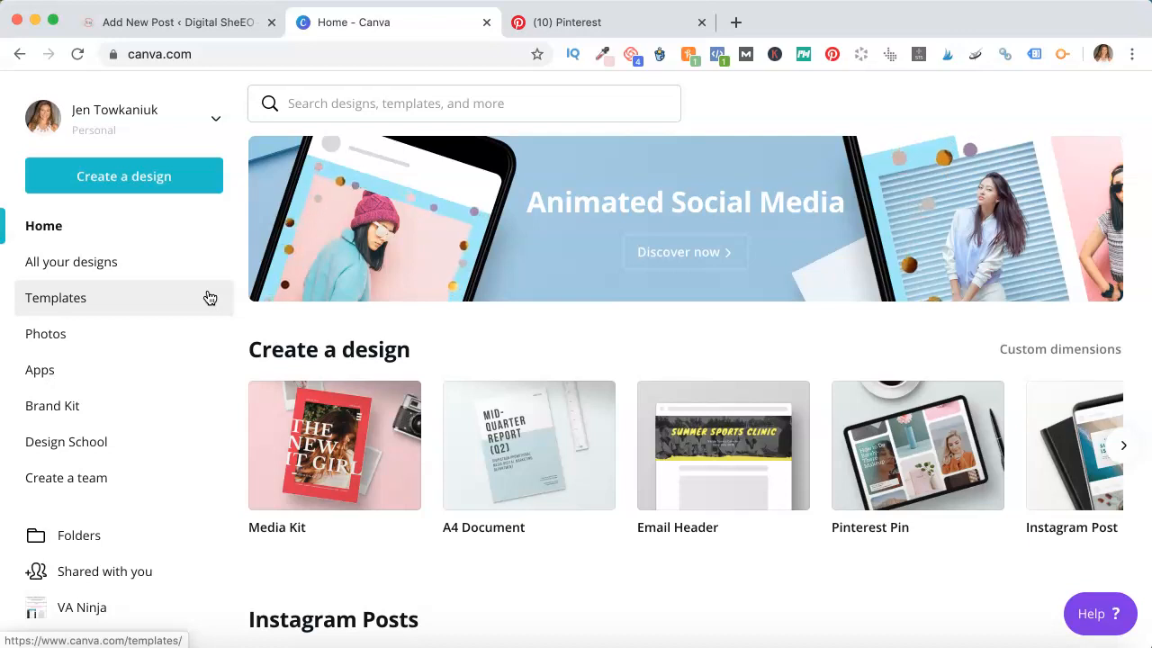
left_click(177, 187)
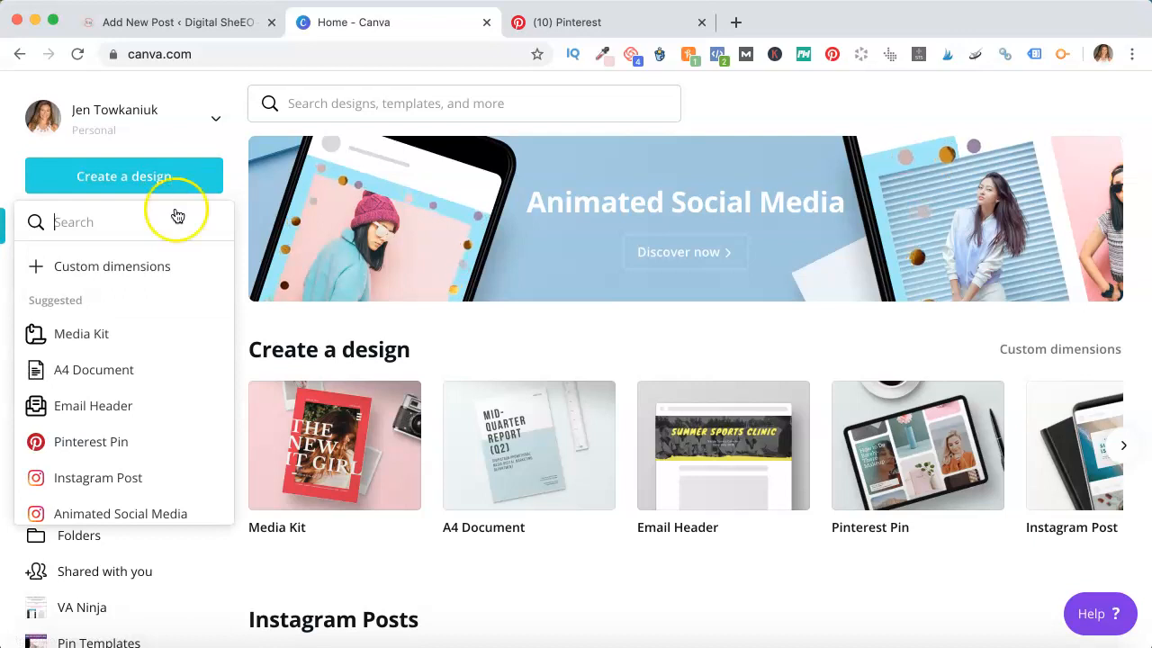
scroll(144, 367, "down", 2)
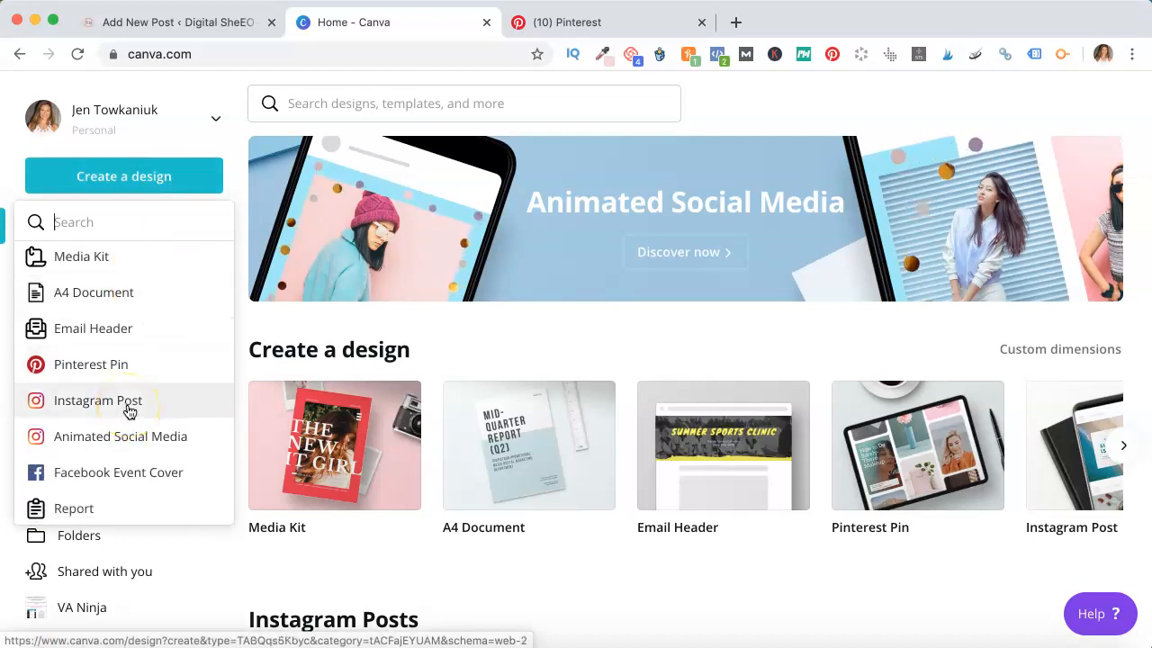
left_click(129, 411)
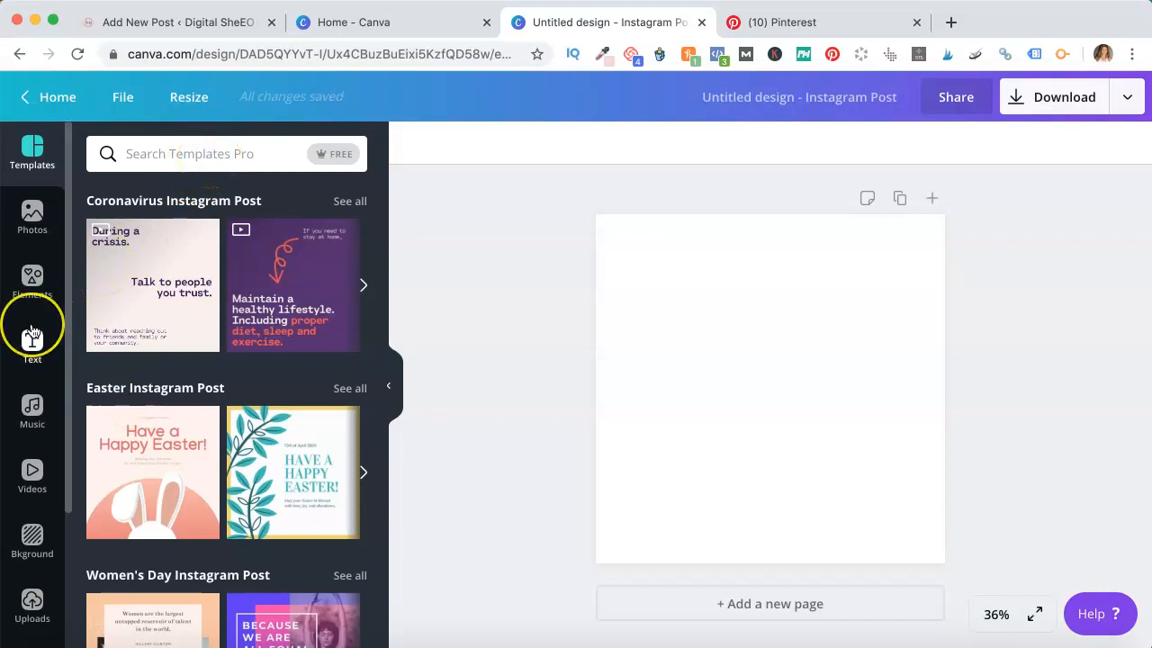
Insert the Digital She.E.O. logo from the Logos folder, shrink it and place it near the canvas bottom
scroll(33, 331, "down", 3)
left_click(29, 485)
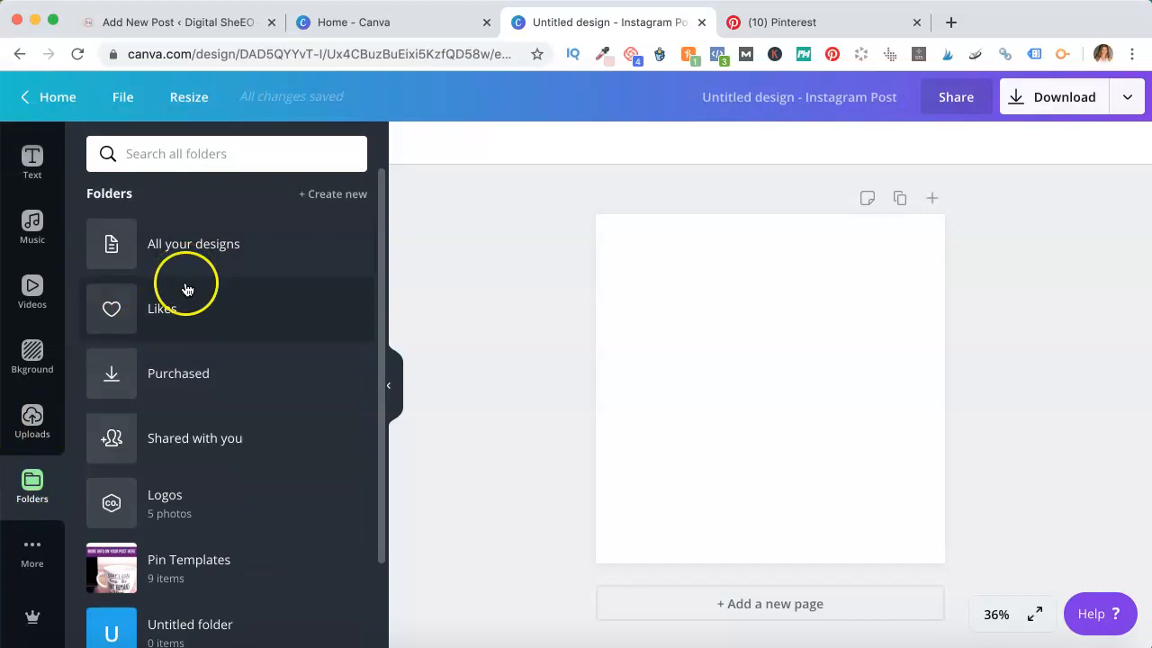
scroll(193, 447, "down", 2)
left_click(225, 408)
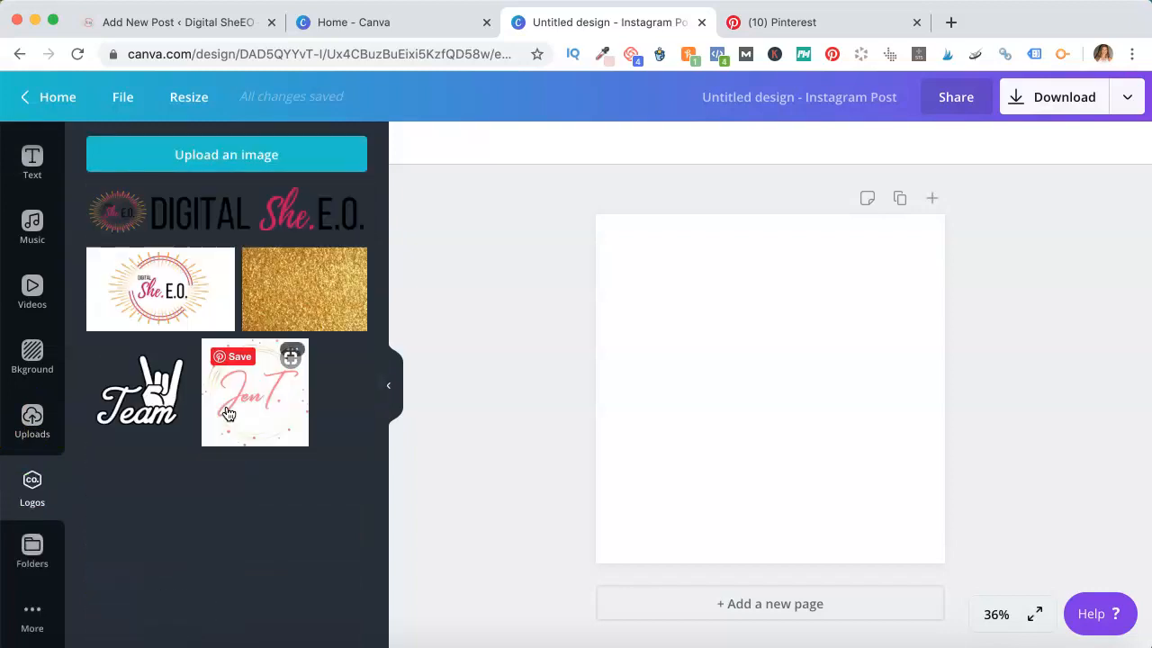
left_click(224, 210)
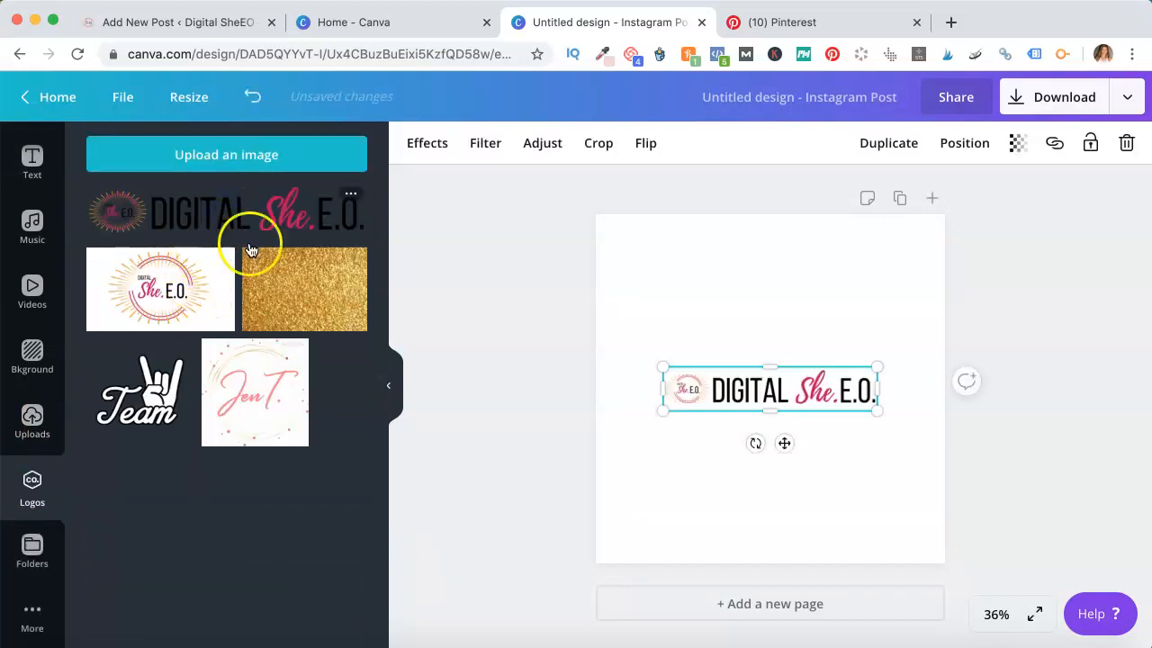
left_click_drag(663, 367, 691, 392)
left_click_drag(801, 441, 804, 524)
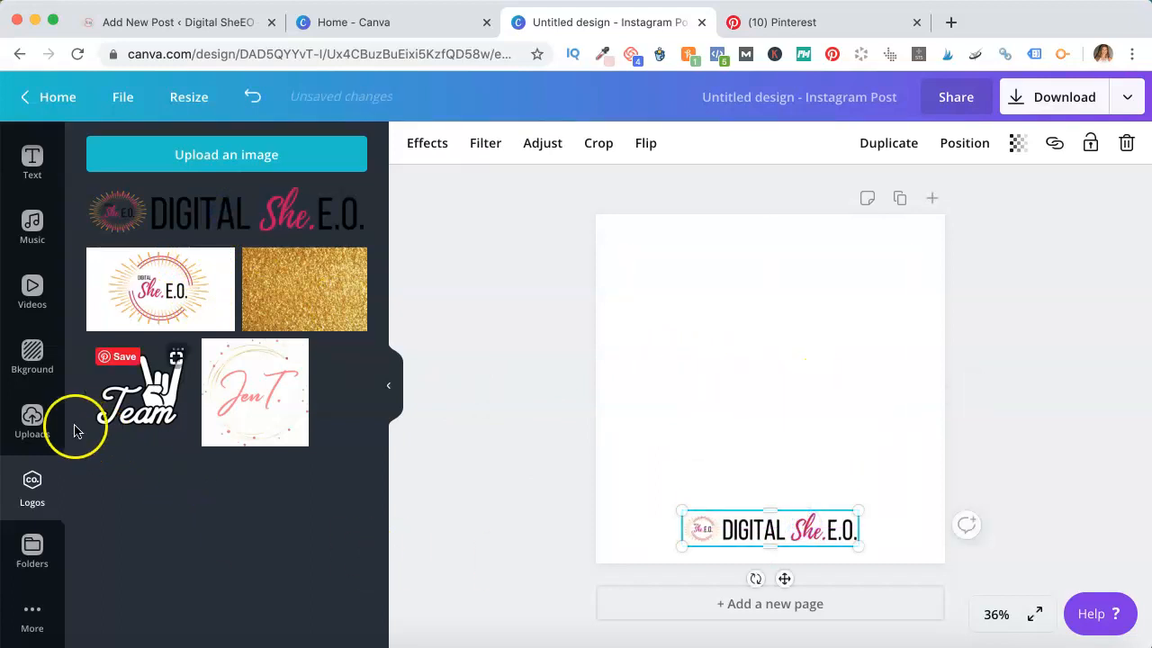
left_click(34, 421)
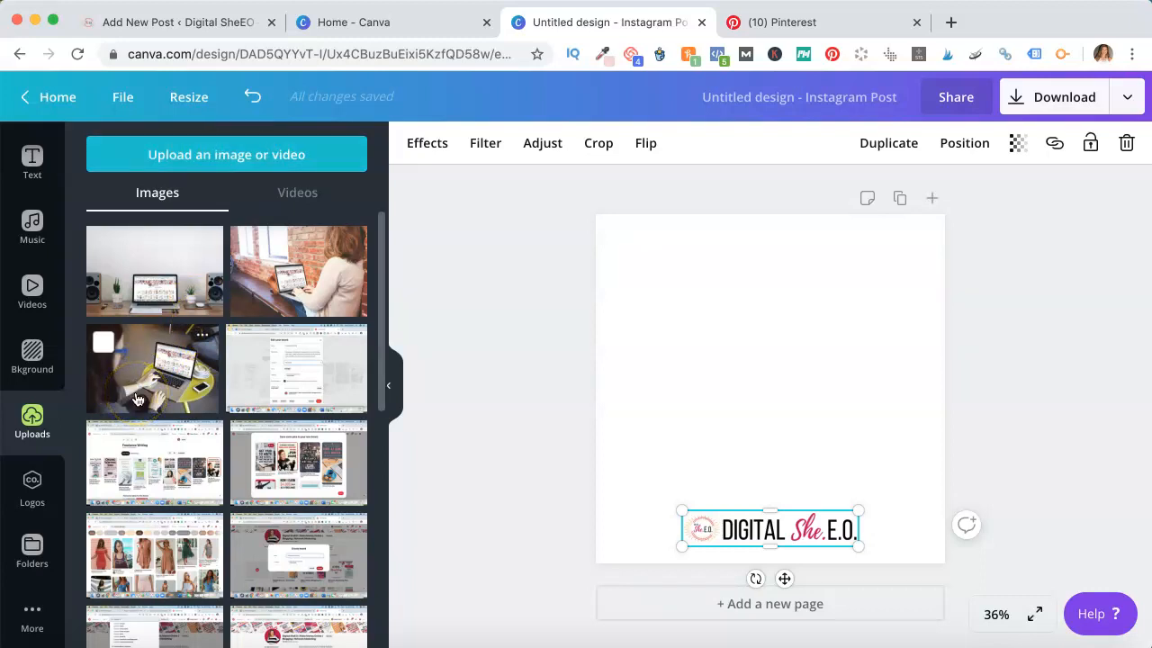
scroll(36, 212, "up", 3)
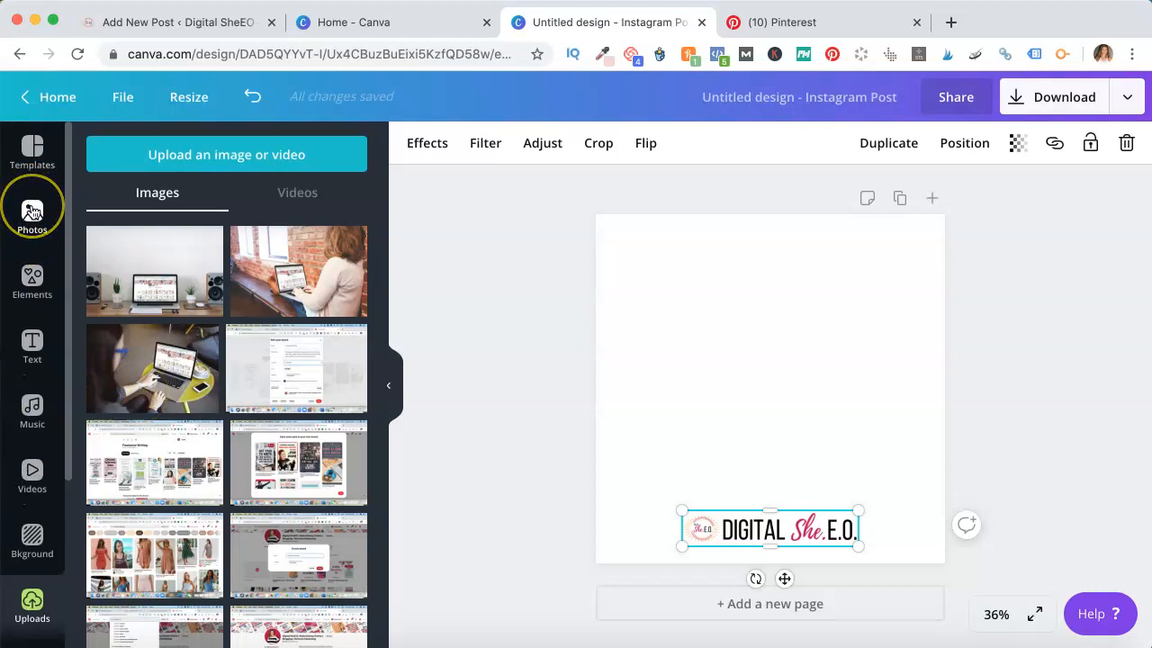
Add a heading text box, move it to the upper middle of the canvas, and change its text to "Pinterest"
left_click(33, 375)
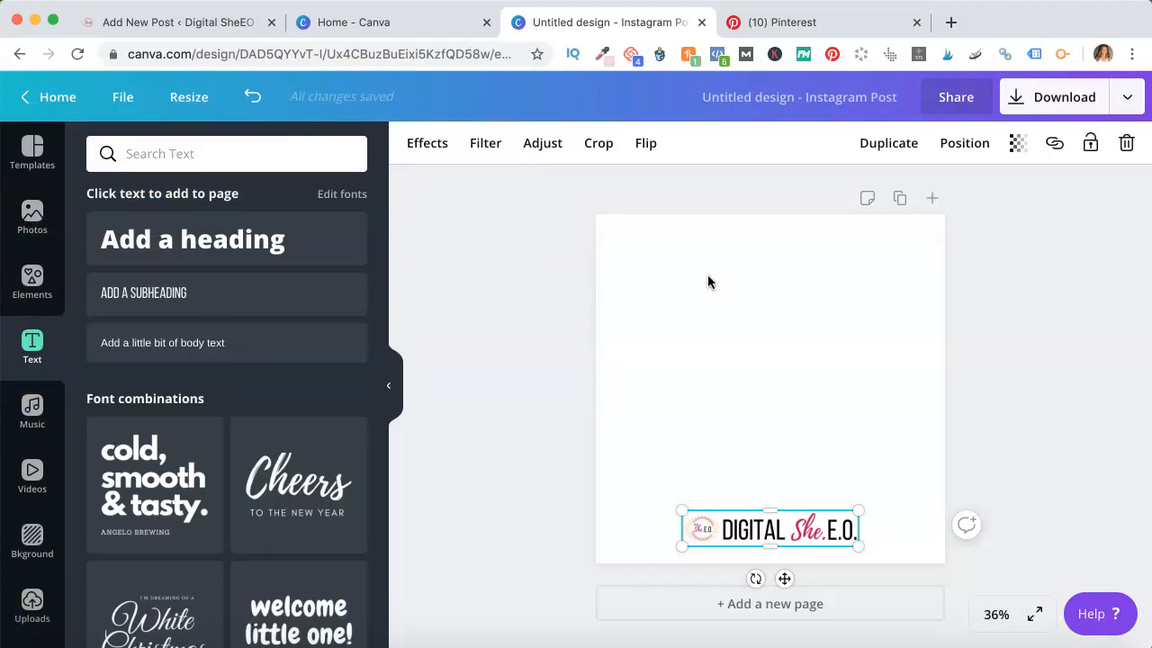
left_click(305, 244)
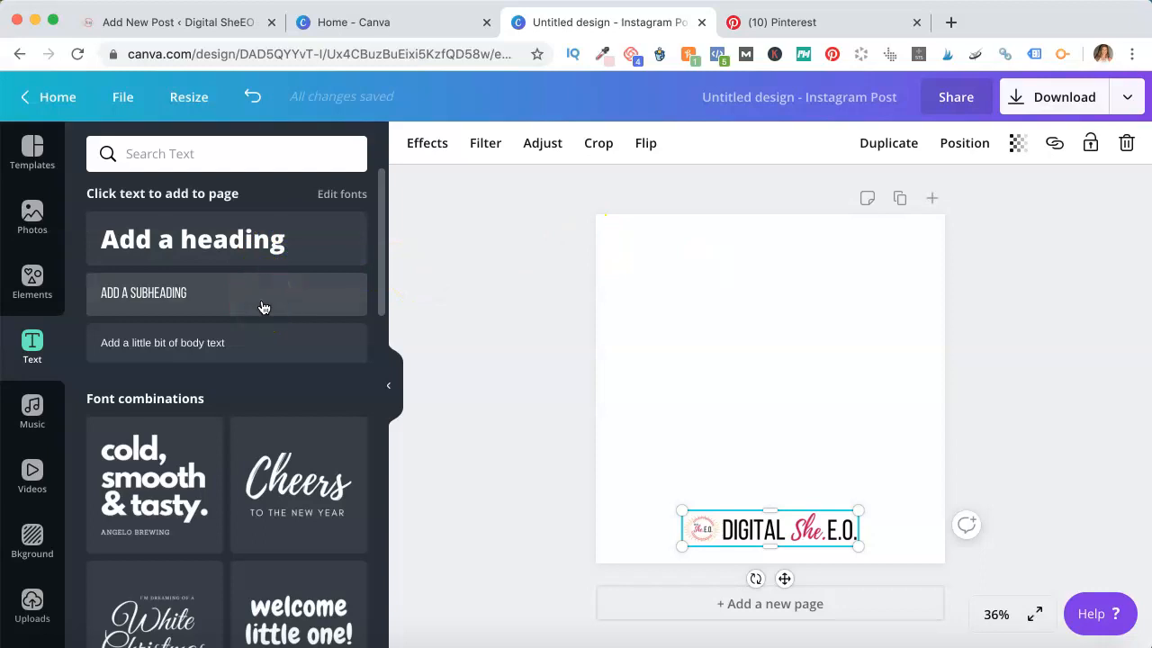
left_click(265, 256)
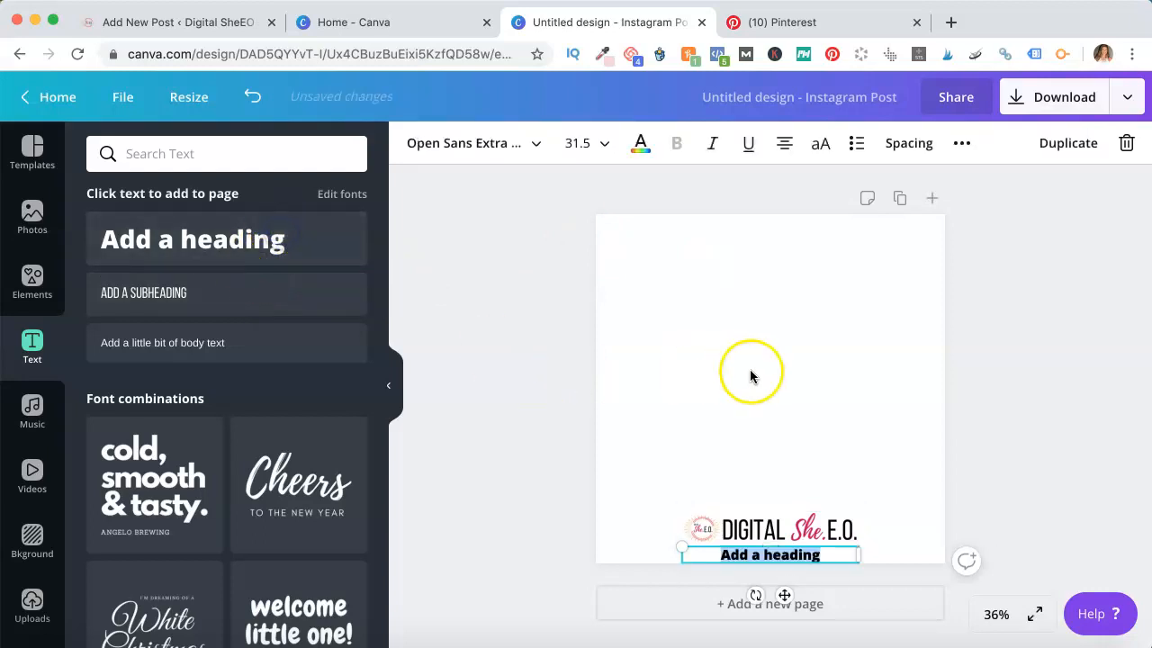
left_click_drag(775, 546, 771, 334)
left_click(817, 339)
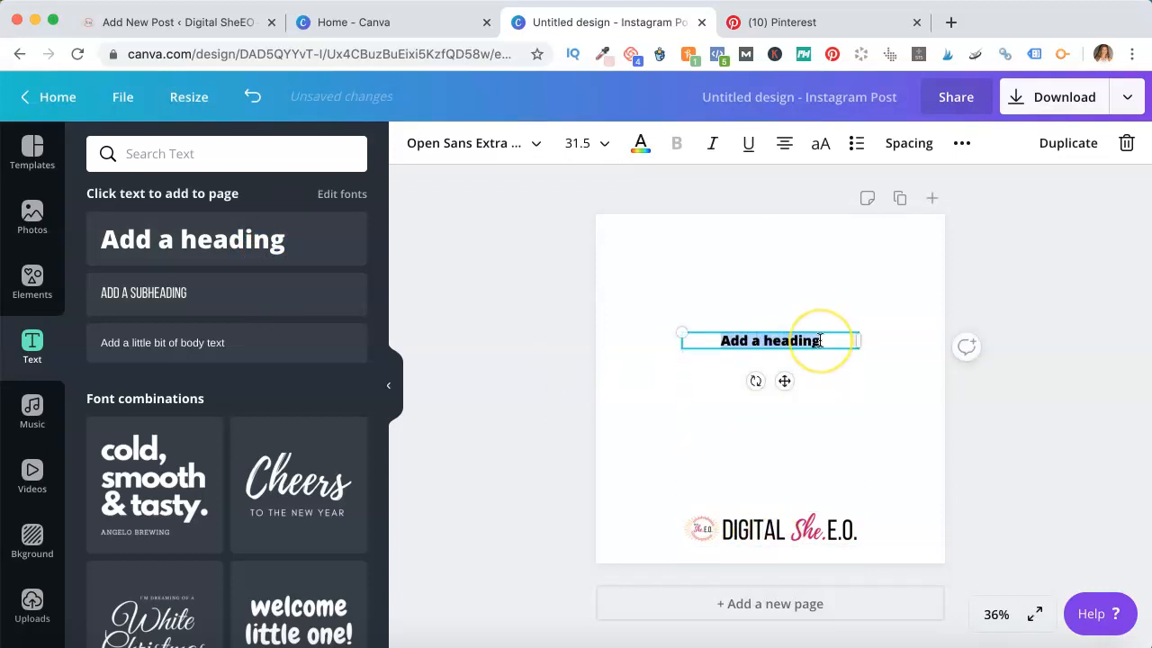
type("Pinterest")
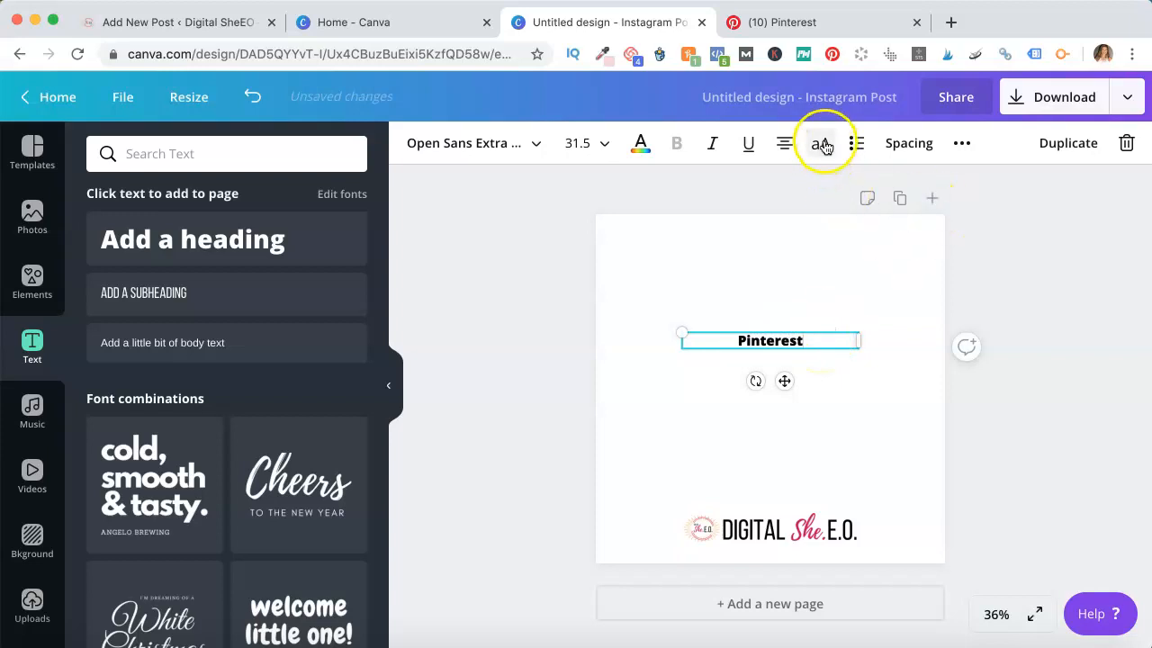
Format the heading as uppercase Bebas Neue at size 88 and raise it slightly
left_click(824, 145)
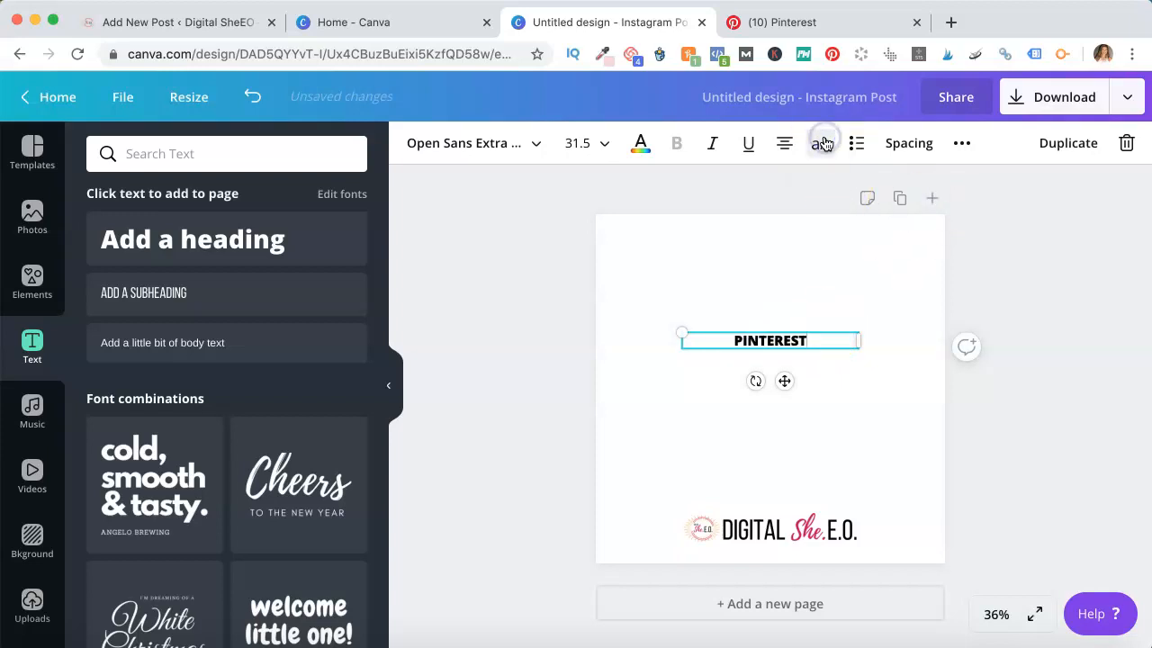
left_click(537, 144)
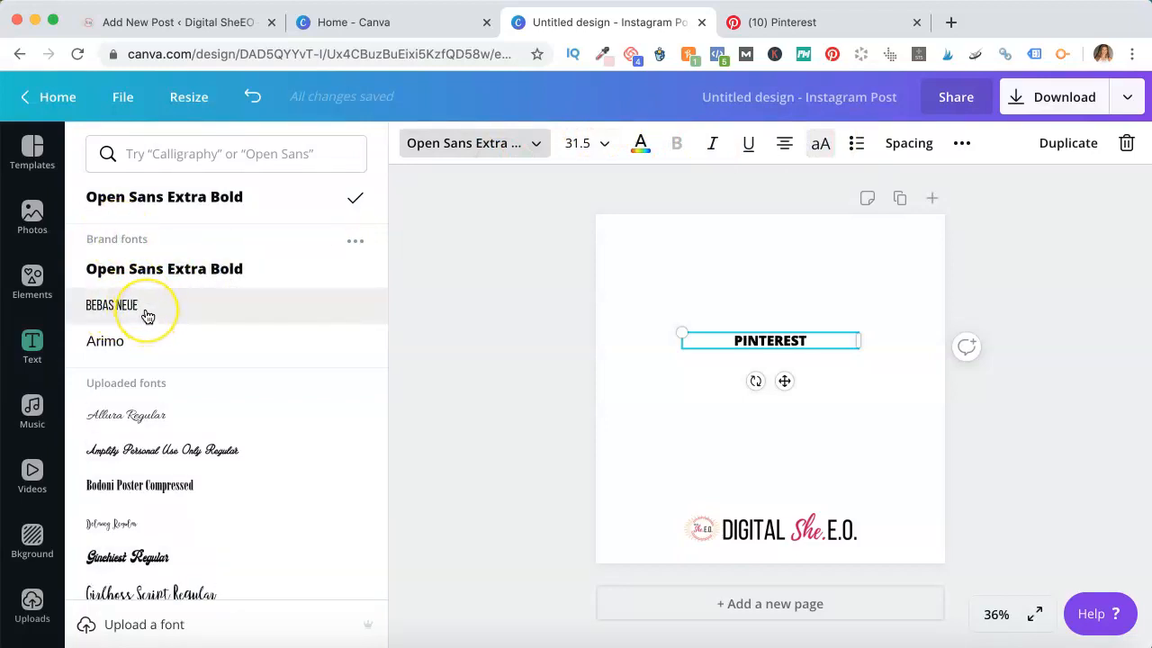
left_click(147, 315)
left_click(594, 143)
scroll(591, 342, "down", 3)
scroll(593, 342, "down", 2)
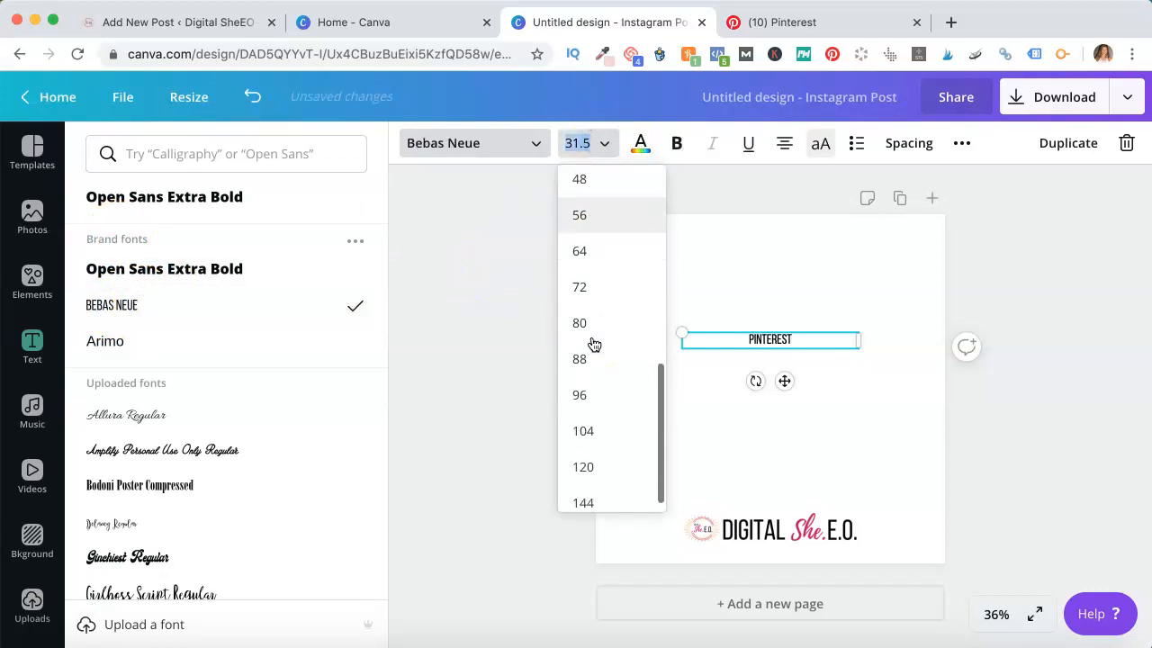
left_click(617, 345)
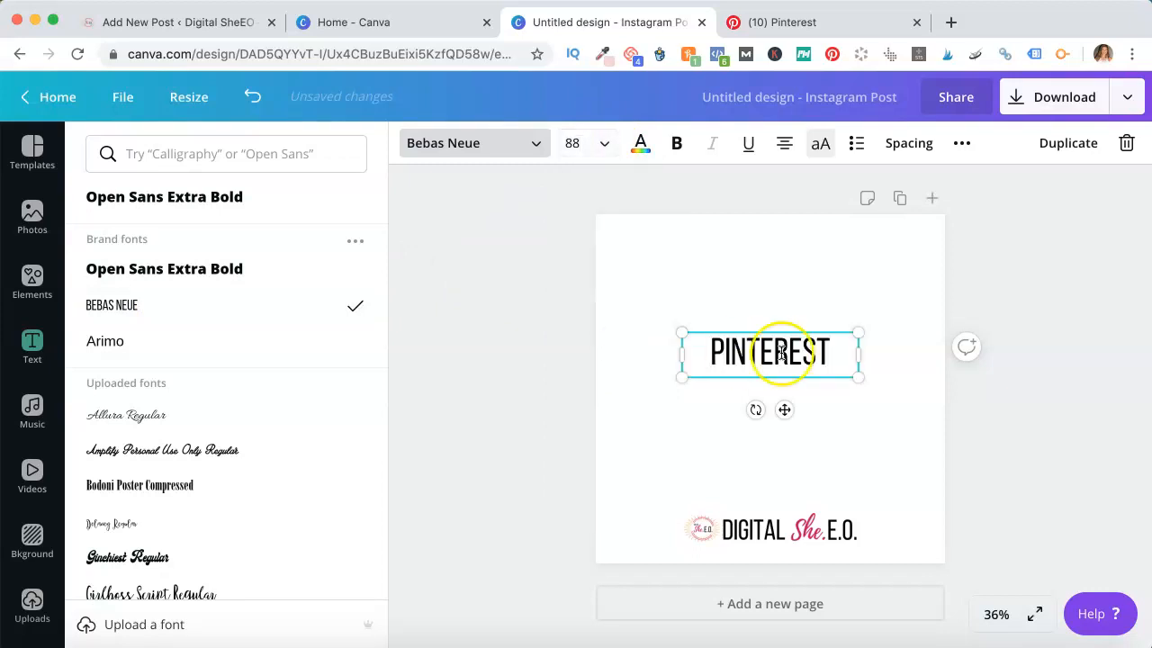
left_click_drag(783, 329, 786, 312)
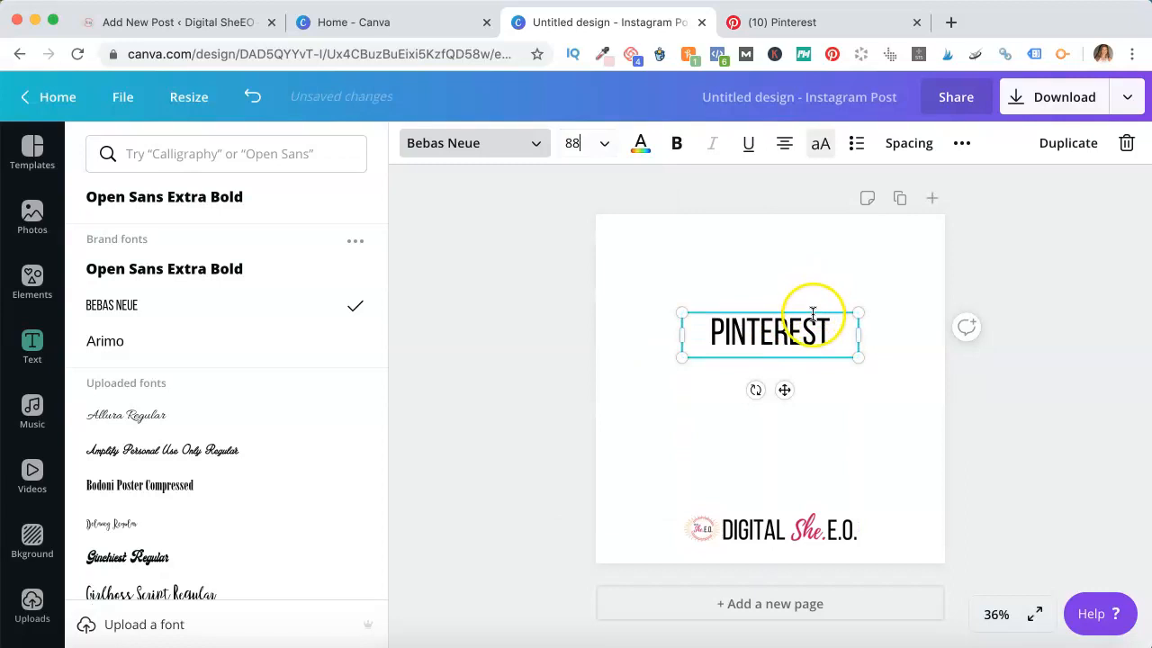
left_click(821, 310)
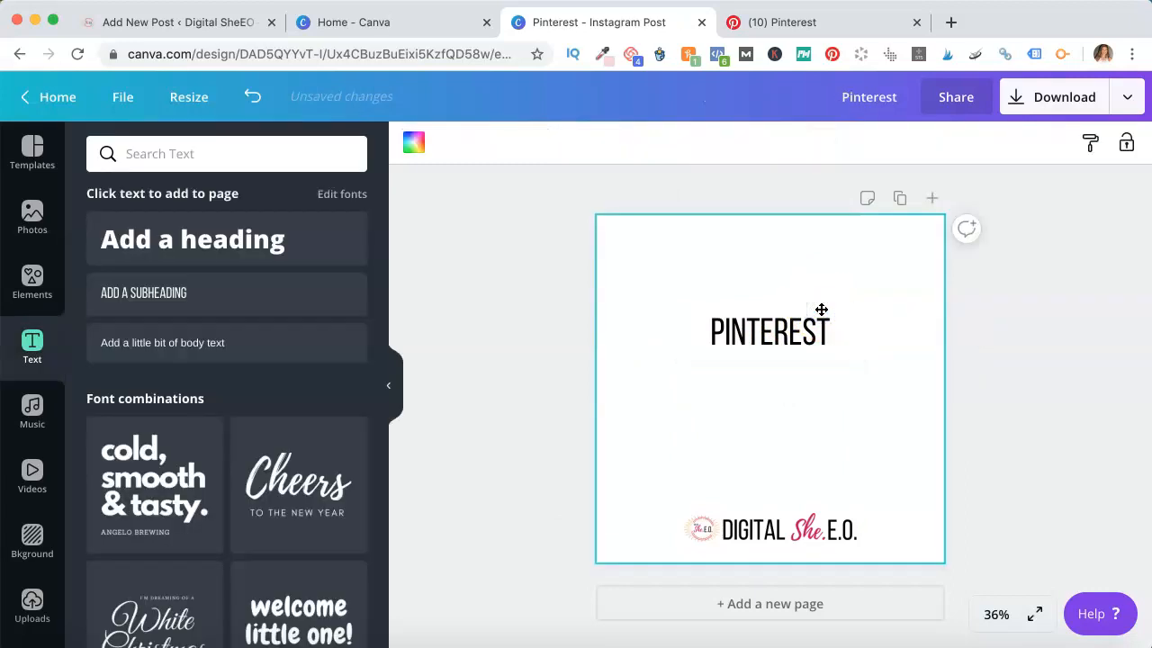
Duplicate the PINTEREST heading, place the copy just below it, and change its text to "TIPS"
left_click(801, 337)
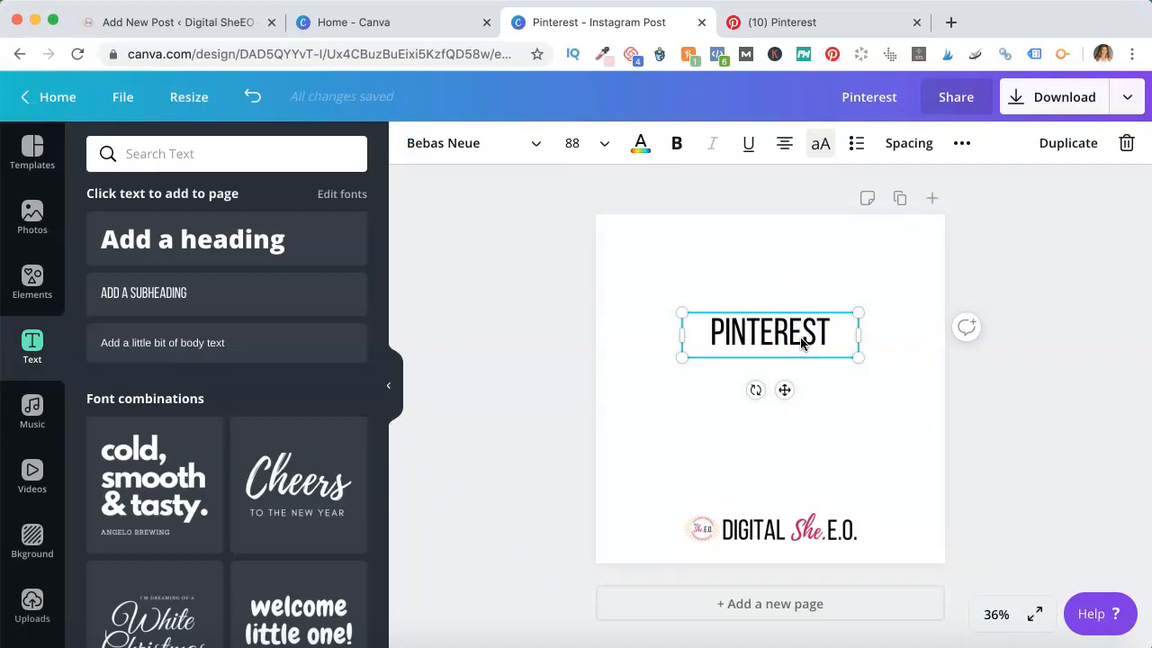
key("super+d")
left_click_drag(802, 340, 760, 356)
type("TIPS")
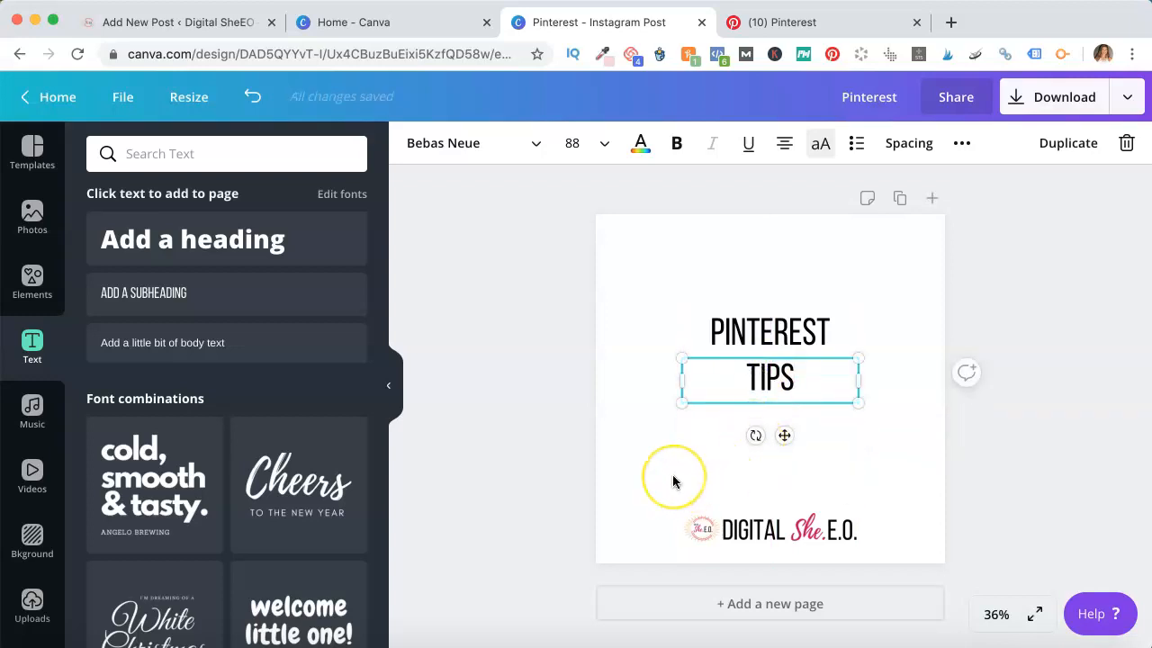
left_click(705, 433)
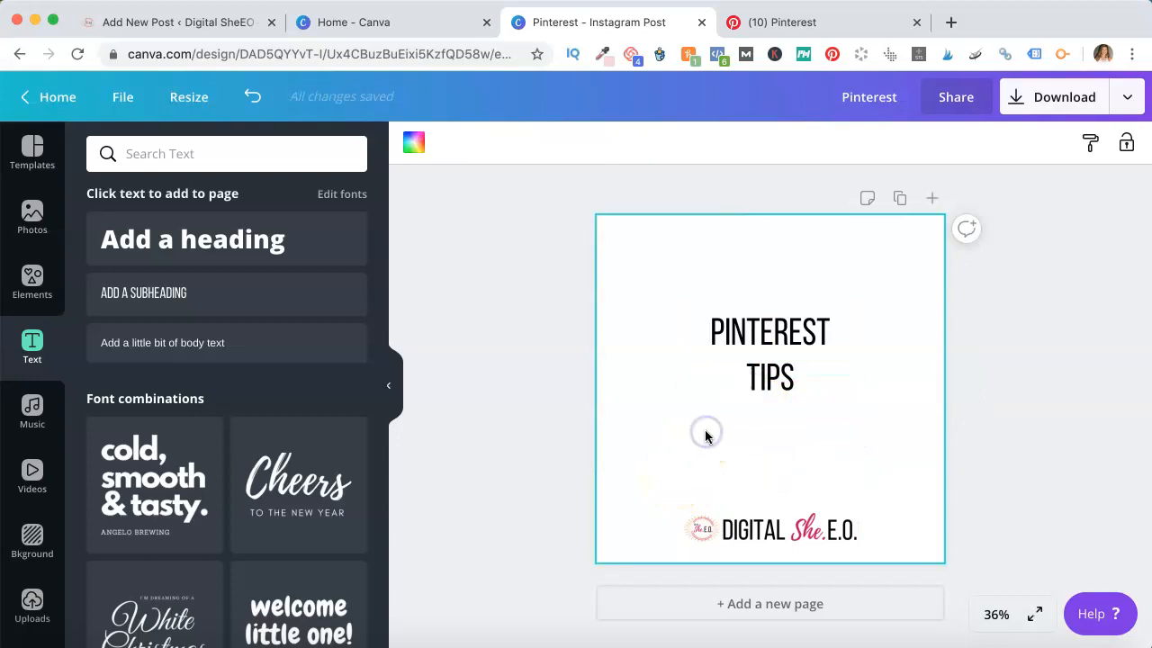
Paste another copy of the heading, move it above the logo, and change its text to "BLOGGERS"
key("super+v")
left_click_drag(779, 333, 707, 449)
left_click(772, 463)
type("BLOGGERS")
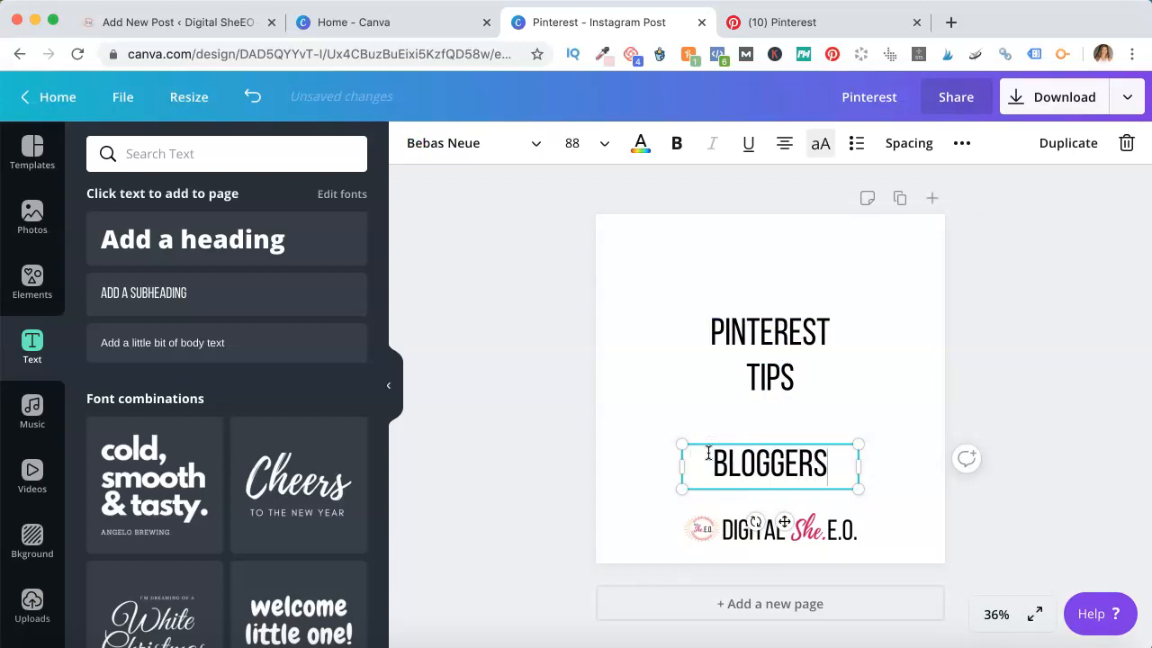
Paste another copy of the heading, place it between TIPS and BLOGGERS, and change its text to "FOR"
left_click(756, 415)
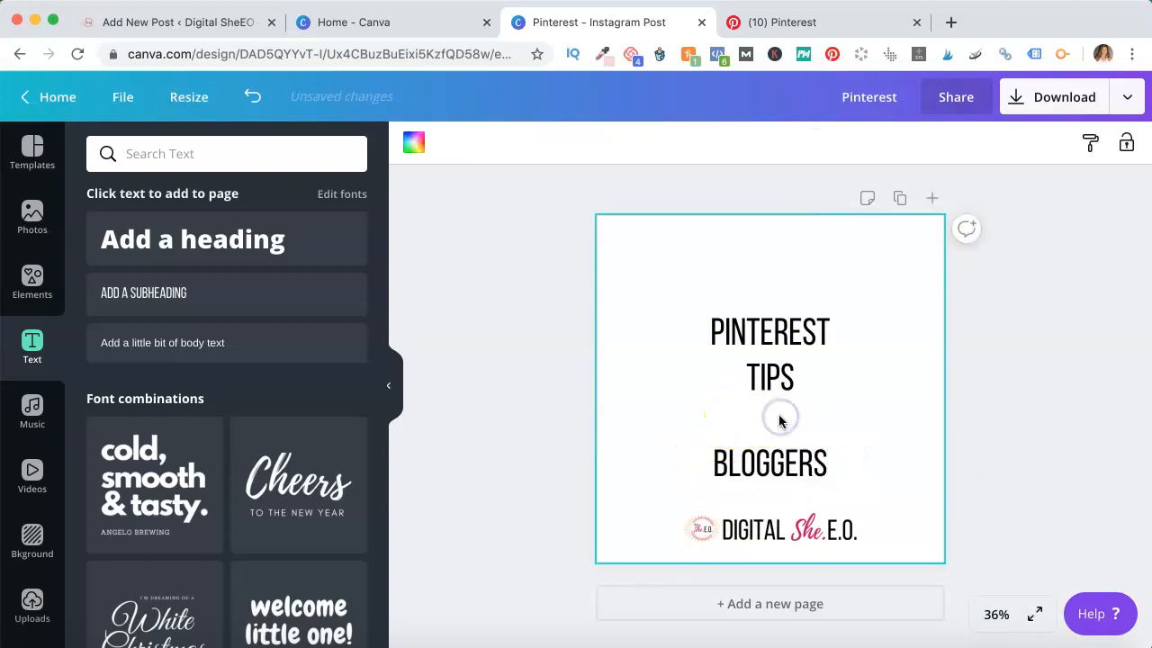
left_click(771, 369)
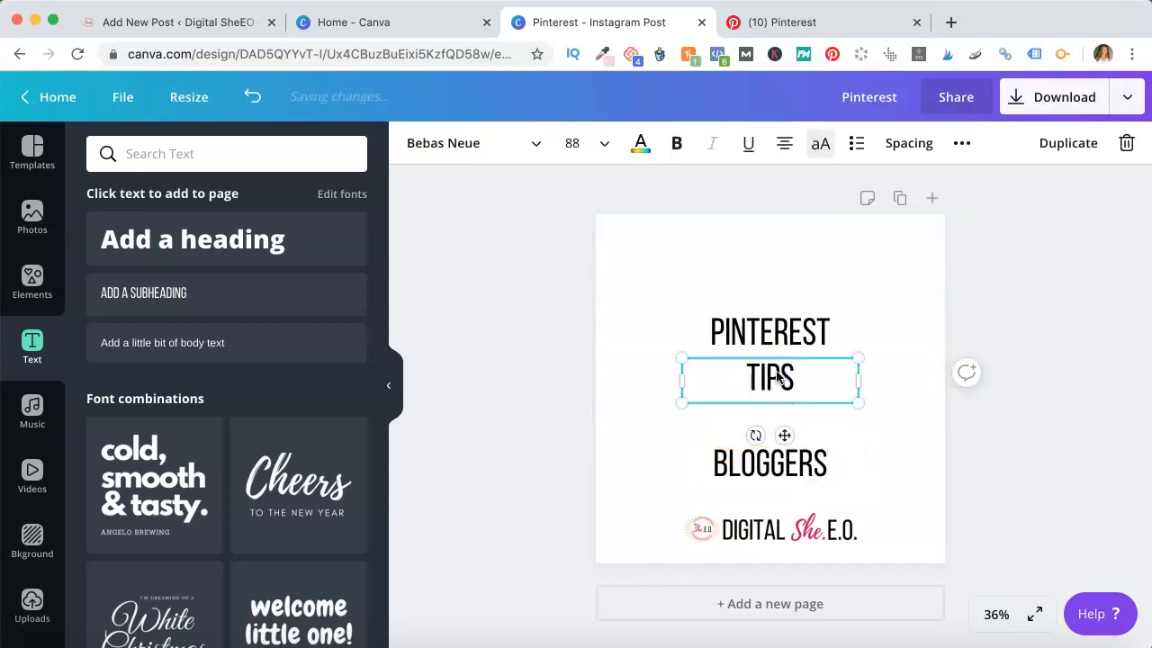
left_click(897, 419)
key("ctrl+v")
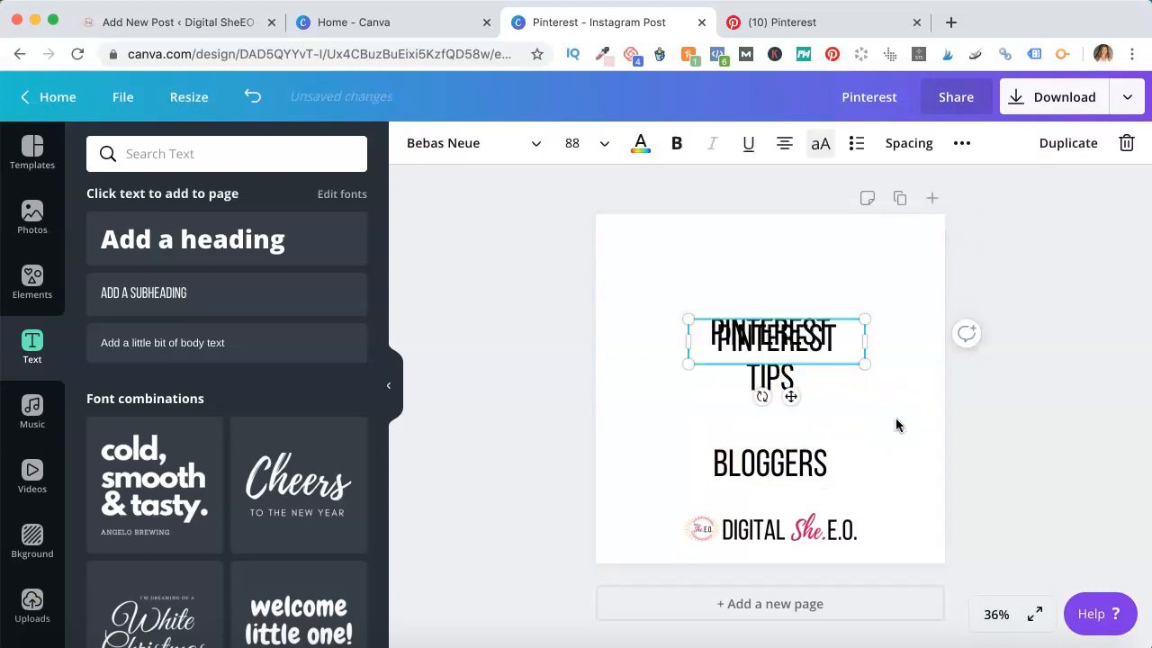
left_click_drag(805, 357, 710, 406)
left_click(813, 425)
left_click(817, 139)
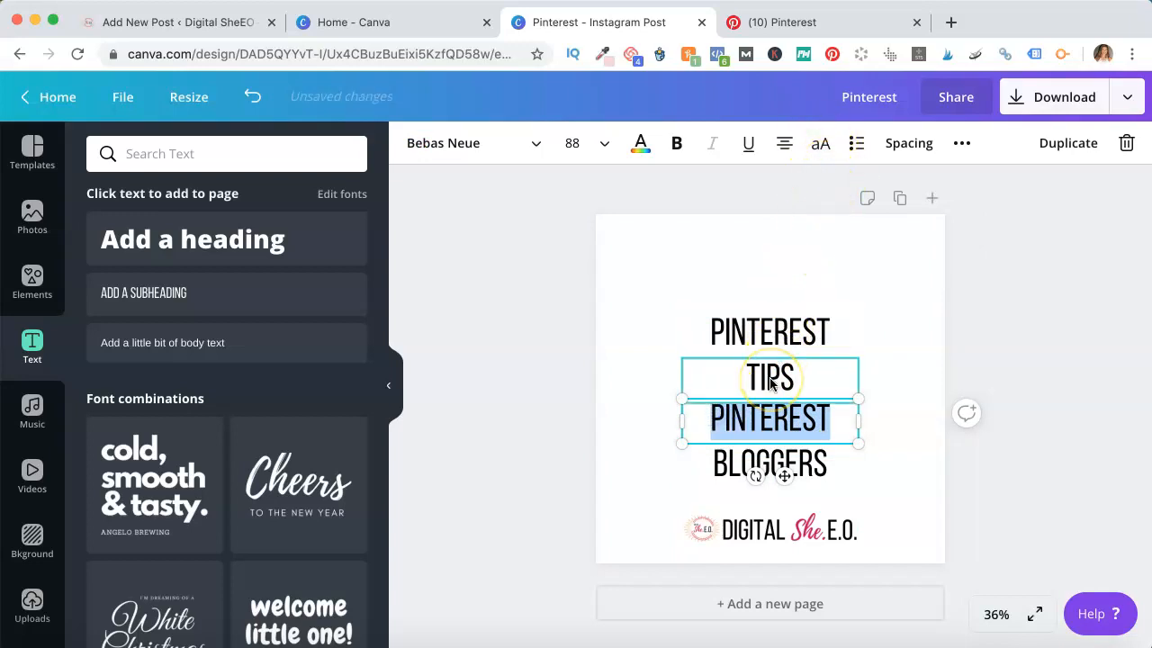
type("FOR")
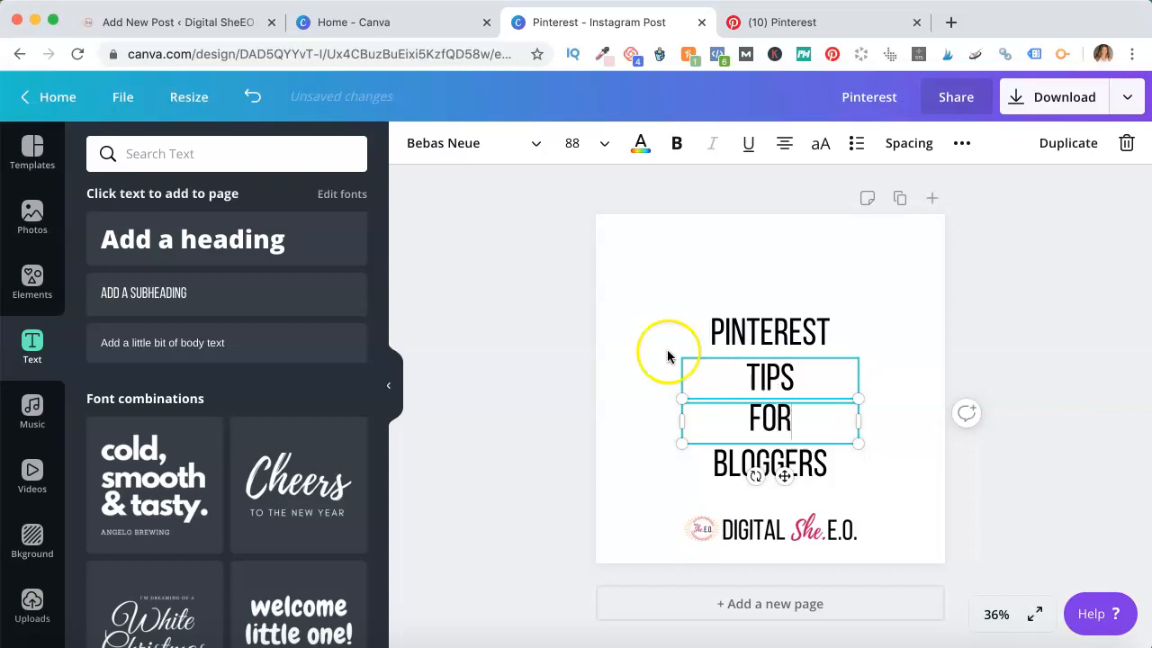
Search the fonts for "play" and set the FOR text's font to Playlist Script
left_click(527, 144)
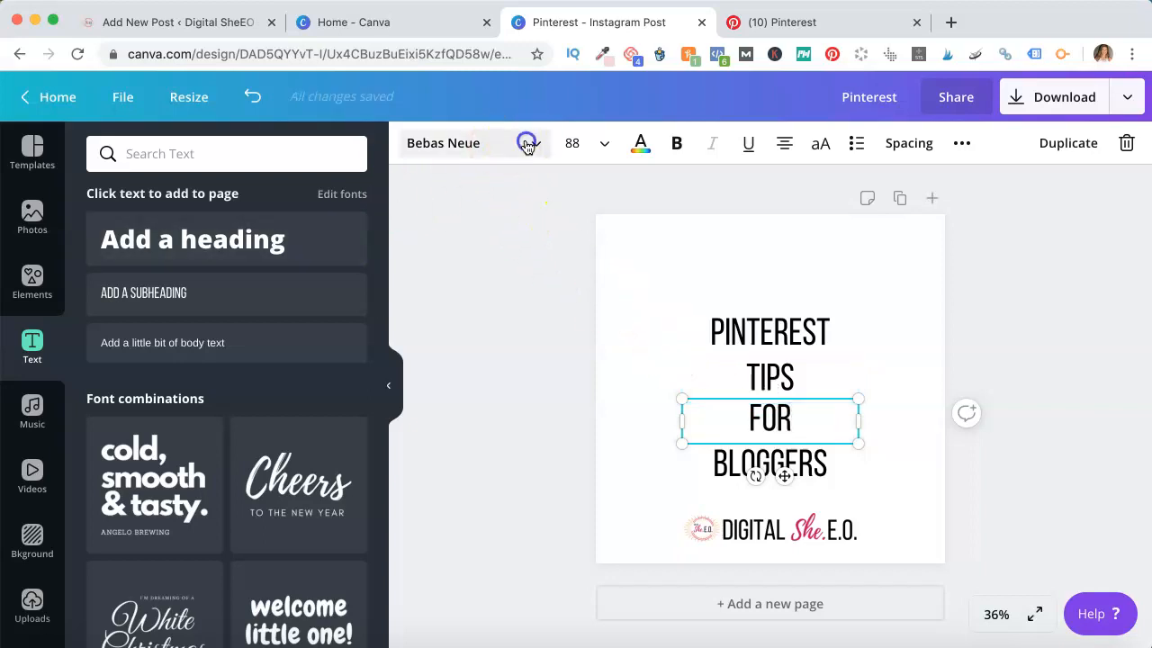
left_click(256, 154)
type("play")
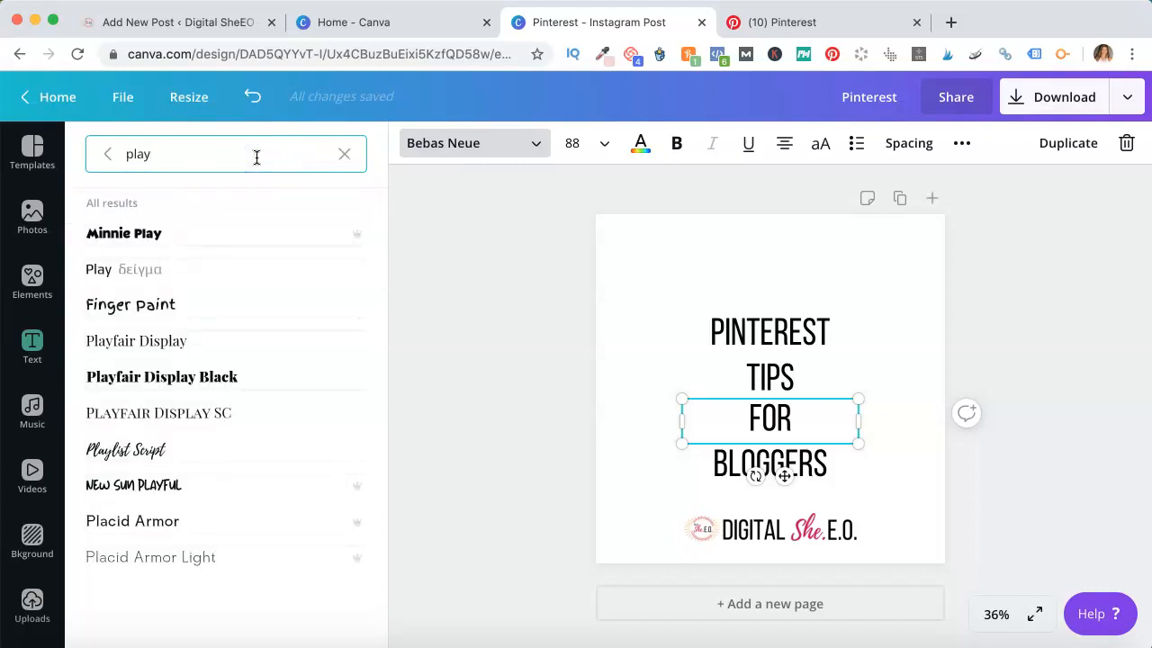
left_click(153, 450)
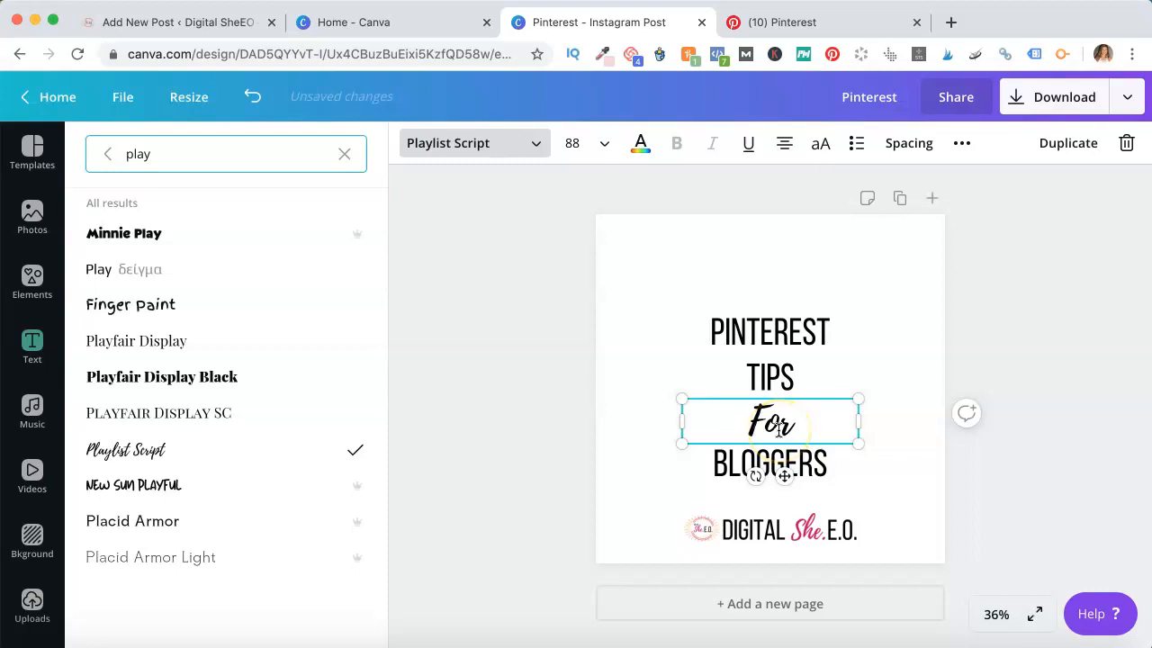
Color the For text with the brand pink #c60753
left_click(637, 143)
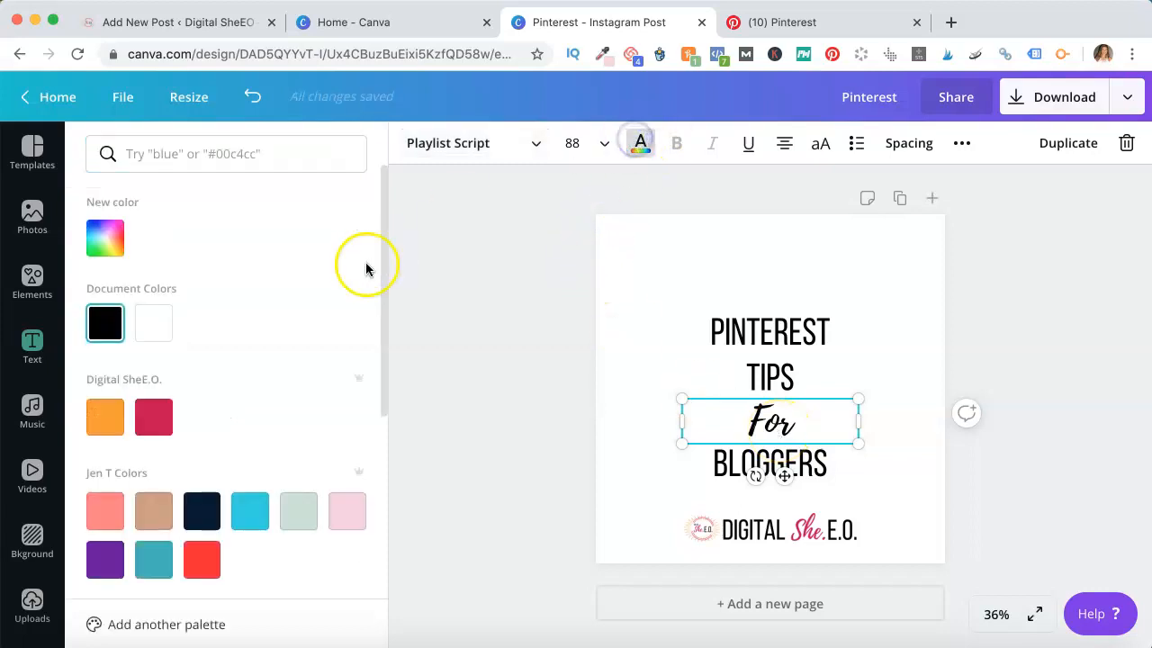
left_click(153, 416)
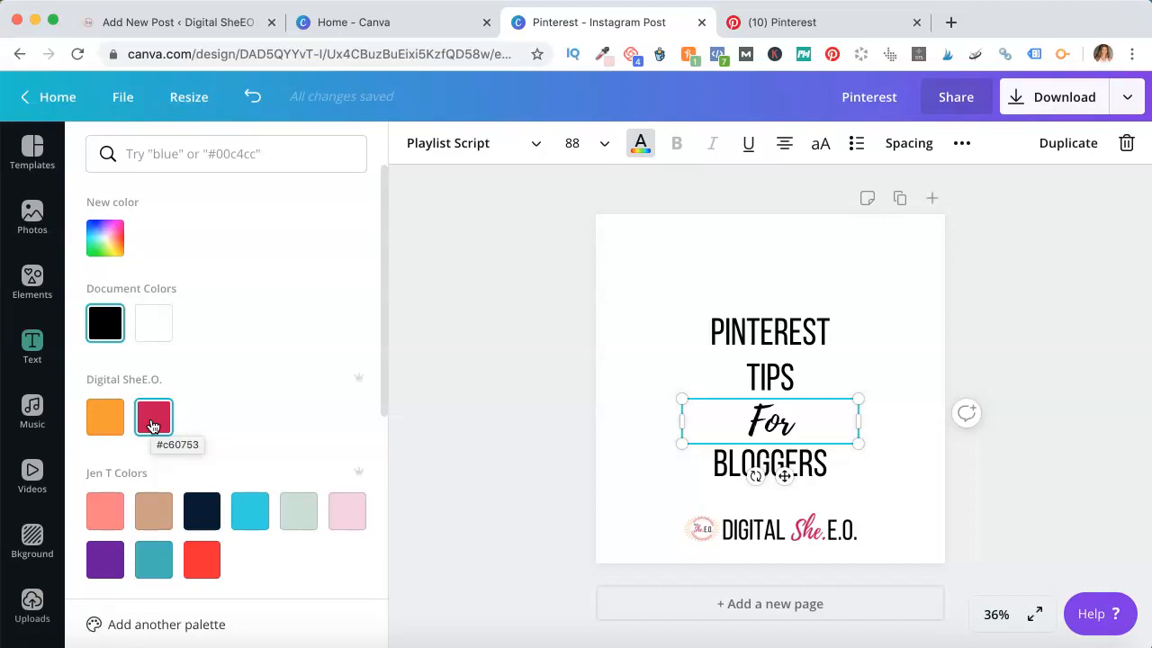
left_click(162, 421)
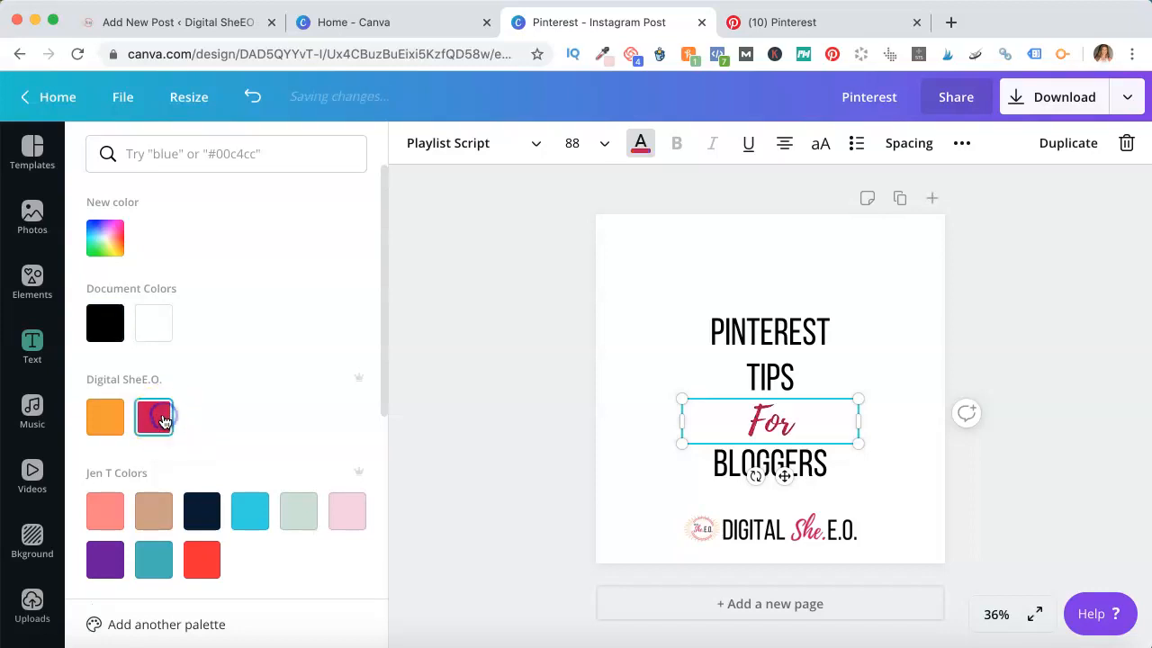
Nudge the PINTEREST, TIPS, For and BLOGGERS lines up slightly to even out the stacked heading spacing
left_click(773, 335)
left_click_drag(773, 337, 772, 325)
left_click(776, 366)
left_click_drag(776, 367, 775, 356)
left_click(770, 412)
left_click_drag(768, 407, 767, 398)
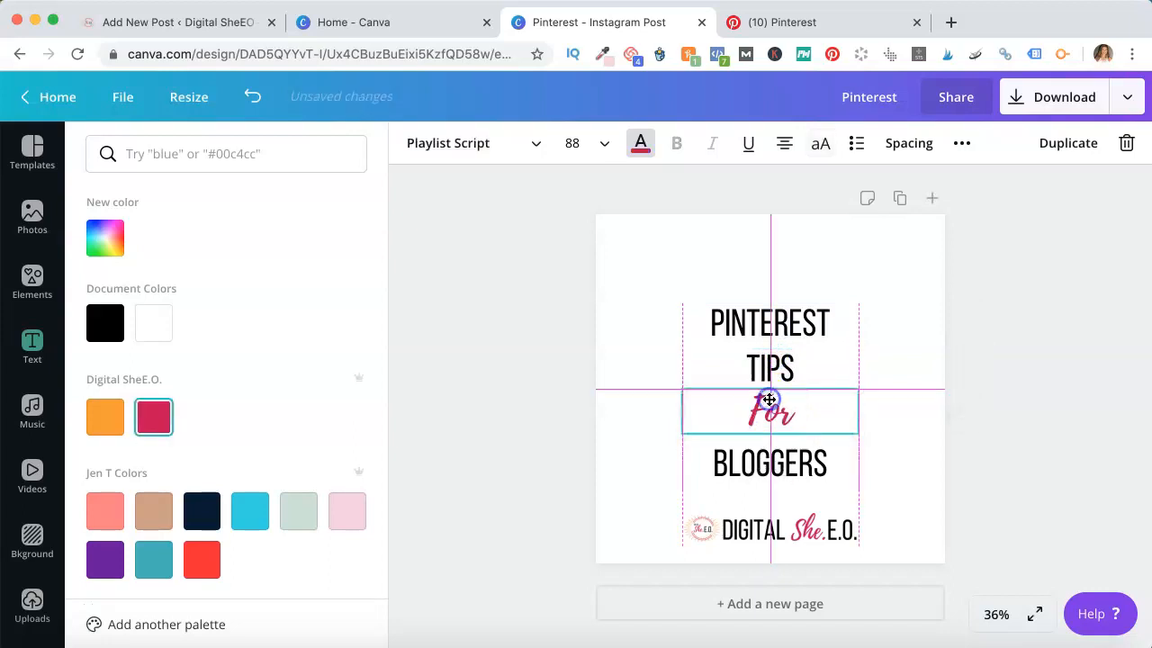
left_click(810, 463)
left_click_drag(812, 463, 820, 456)
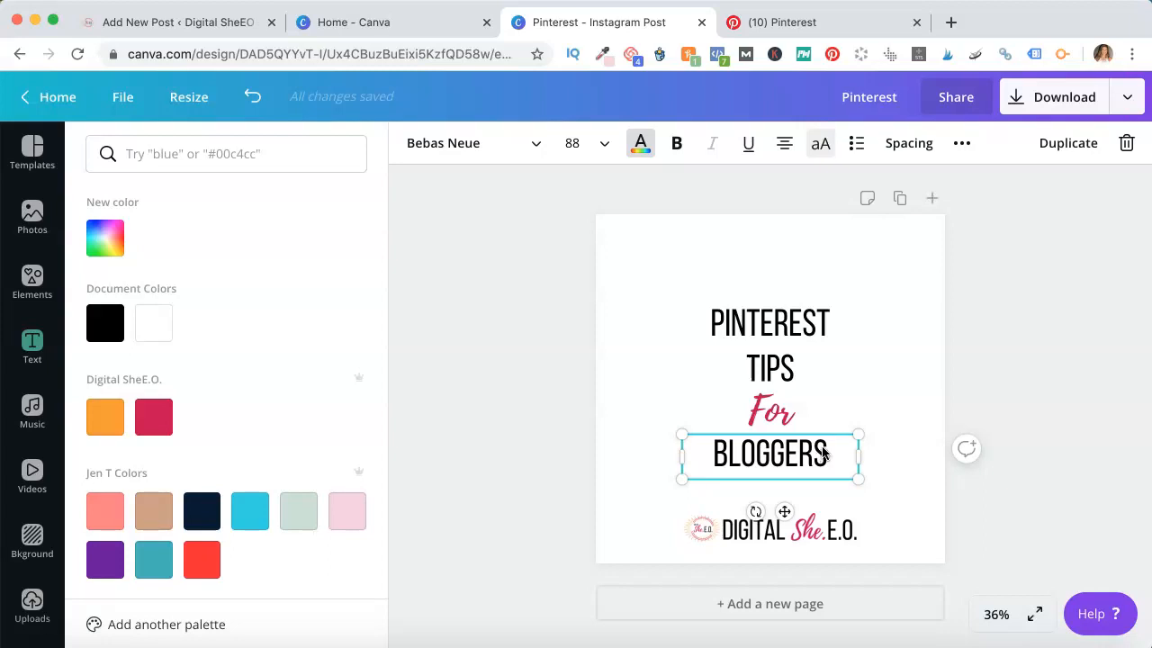
left_click(773, 412)
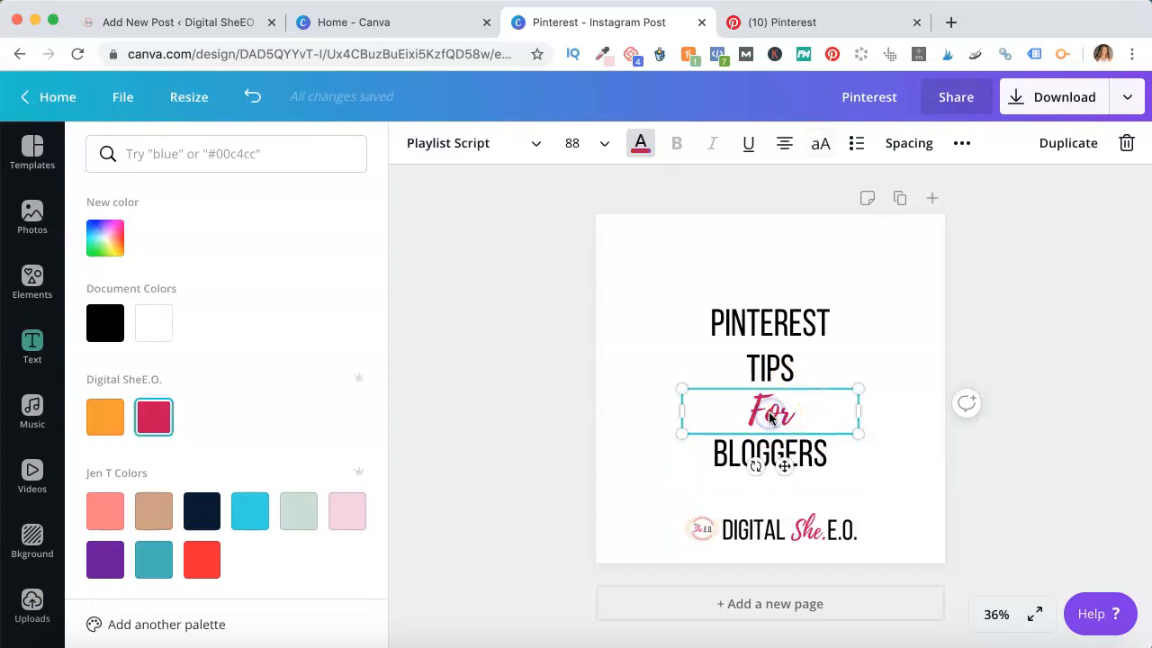
left_click(642, 339)
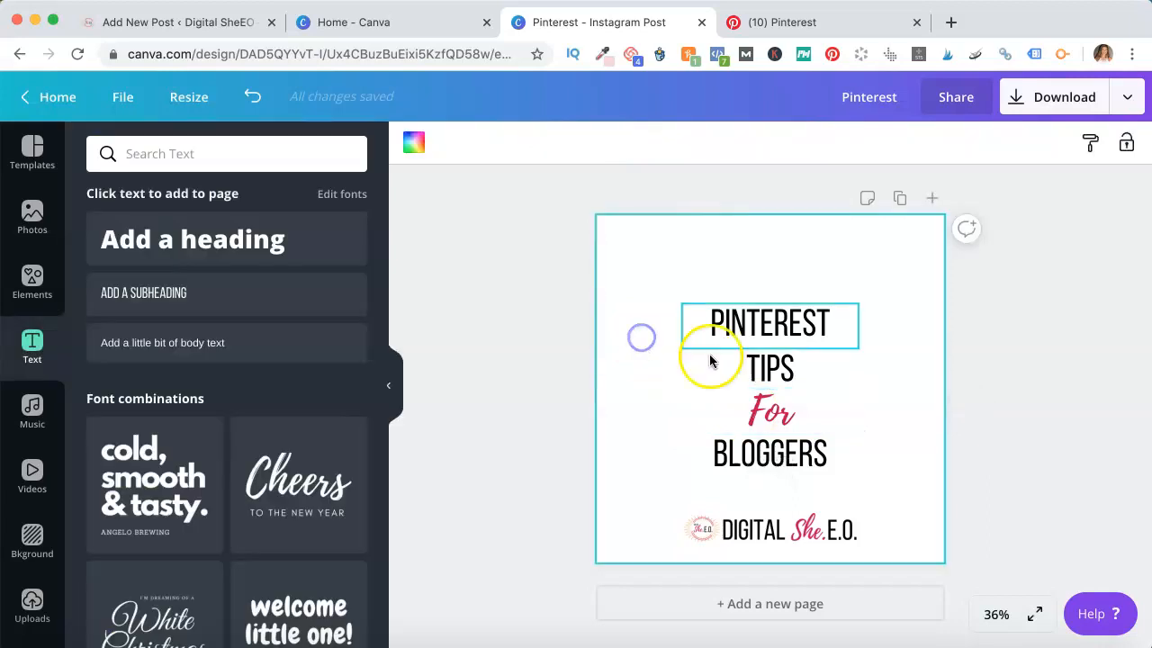
Search photos for "white laptop desk" and filter the results to Pro images
left_click(36, 218)
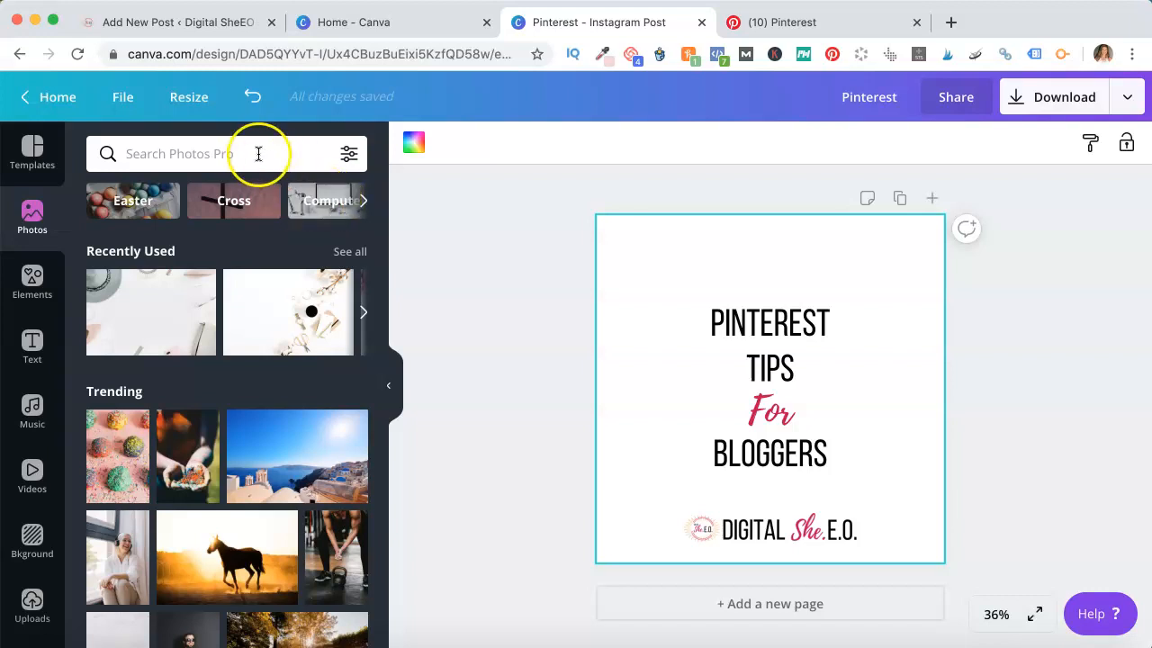
left_click(257, 153)
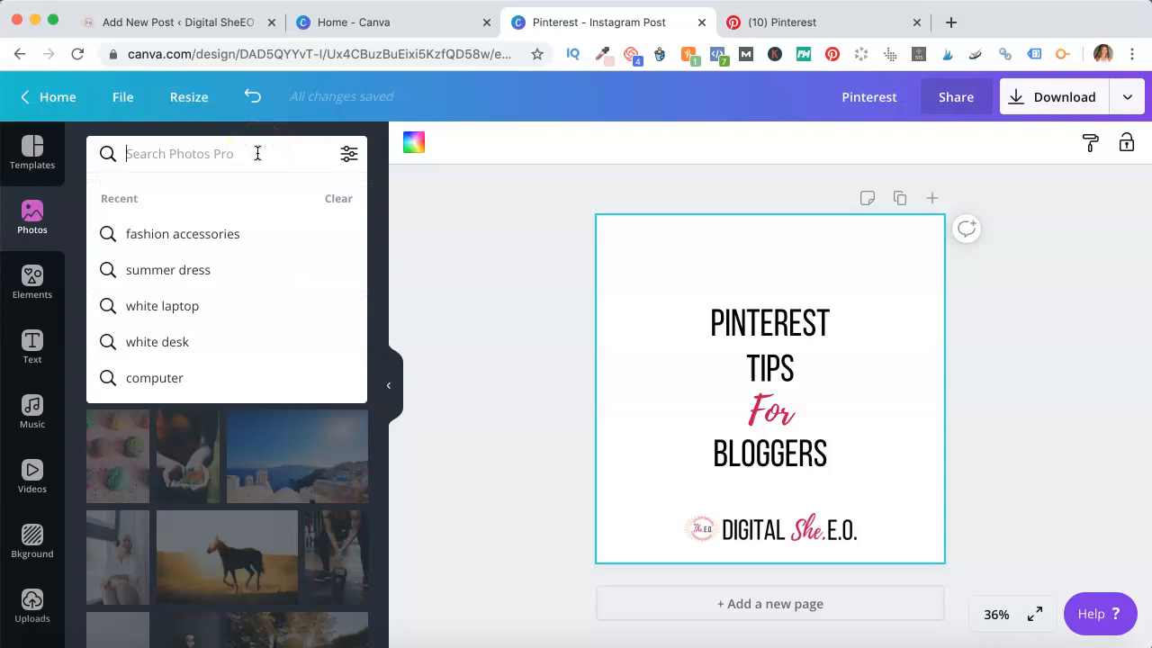
type("whit")
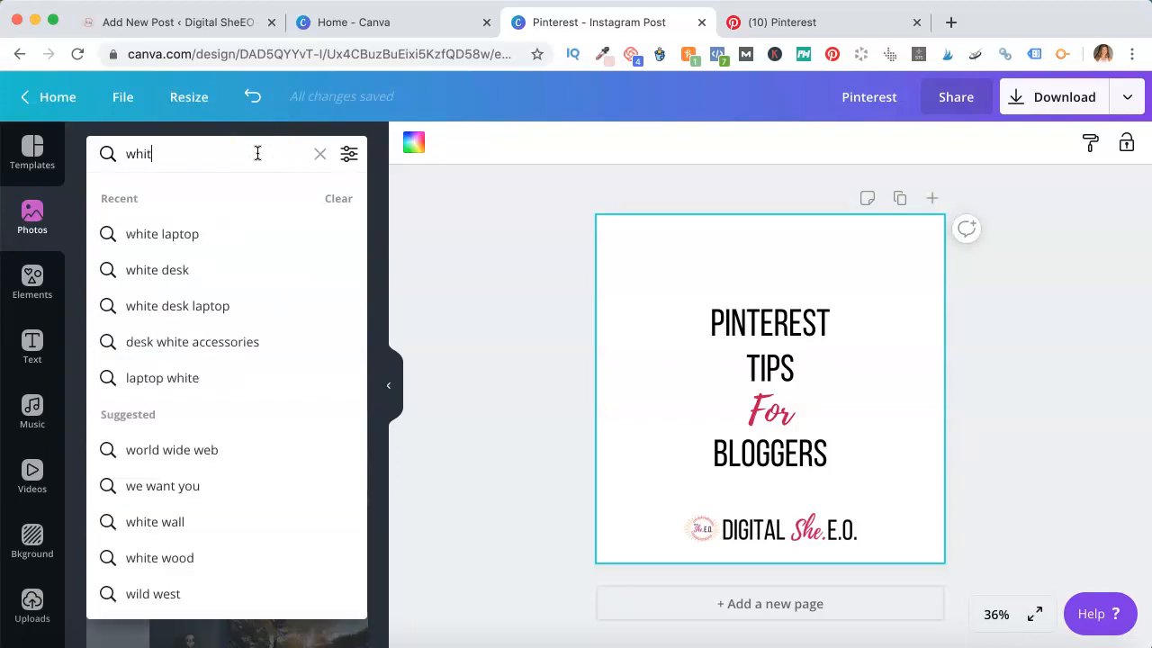
type("e laptop desk")
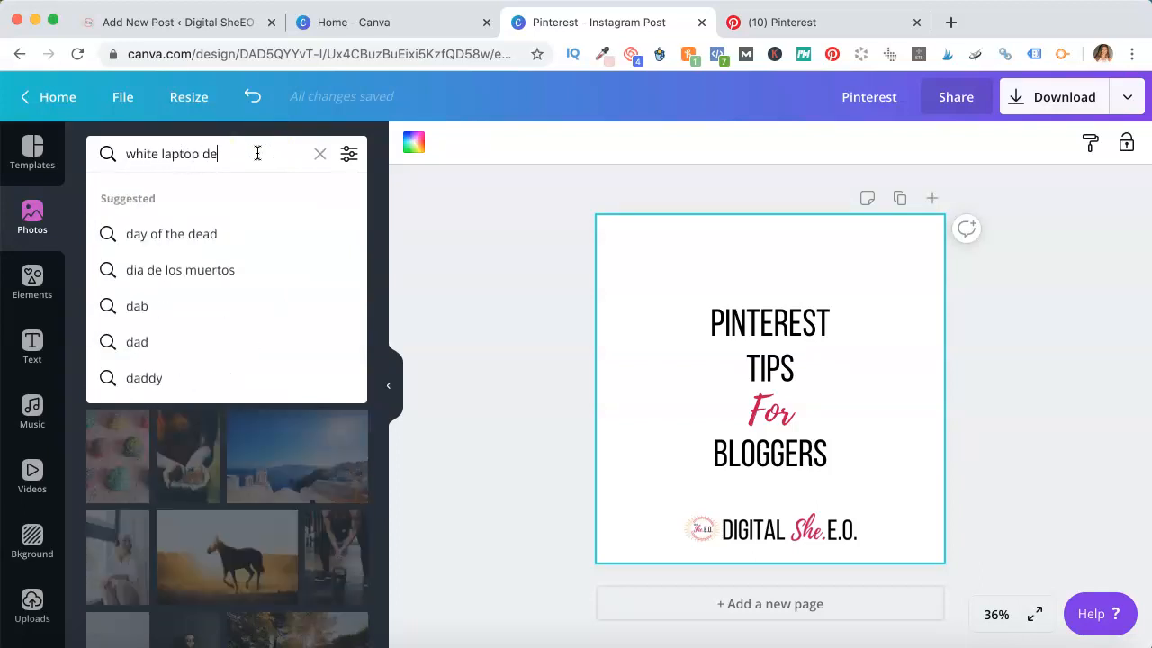
left_click(347, 155)
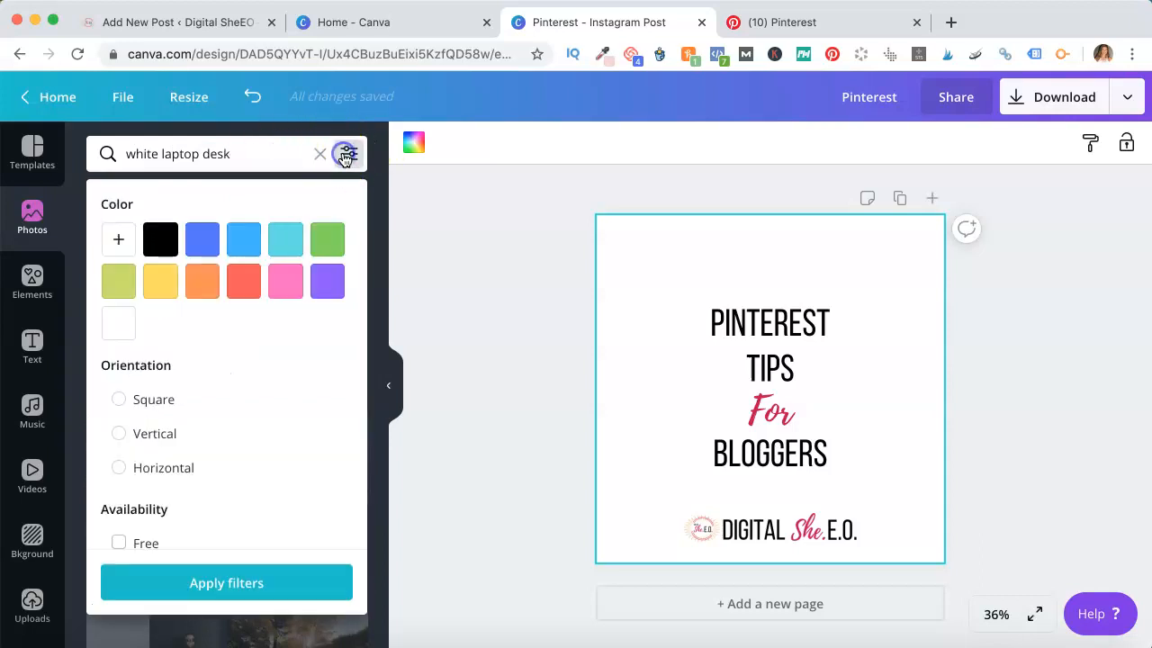
scroll(254, 356, "down", 2)
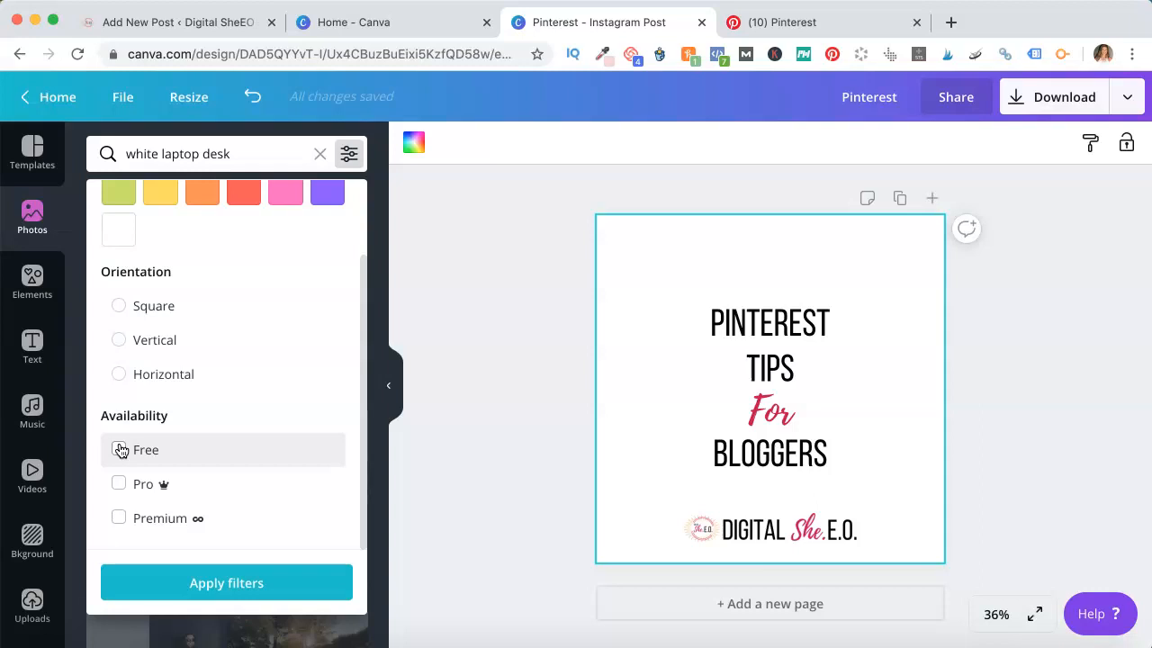
left_click(134, 483)
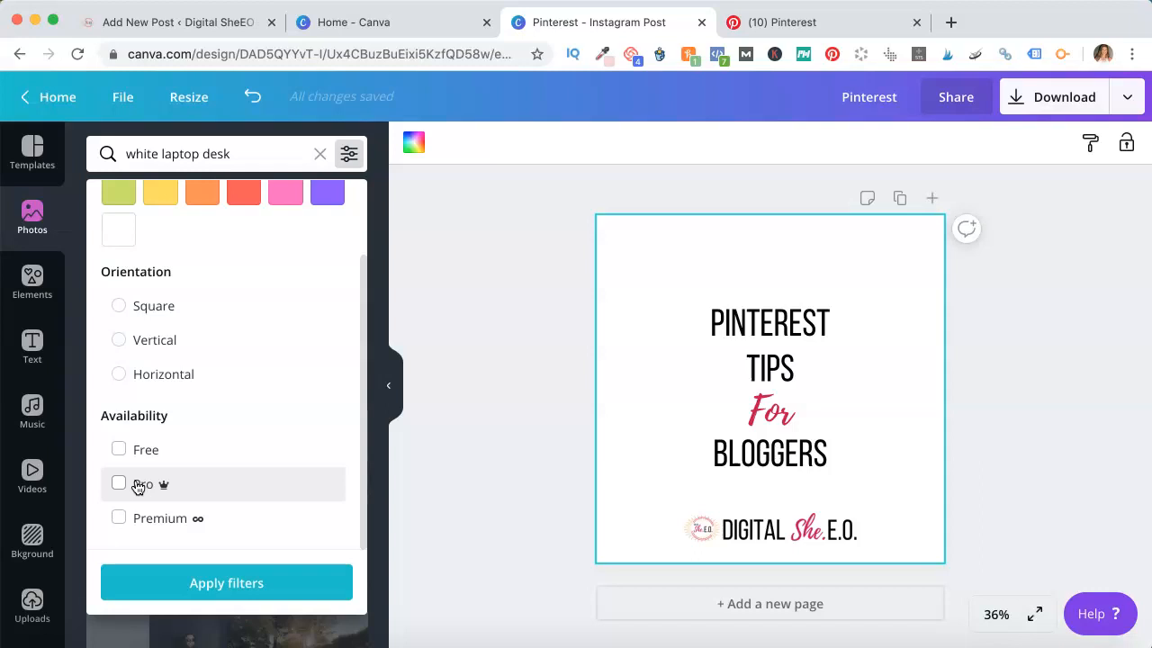
left_click(120, 487)
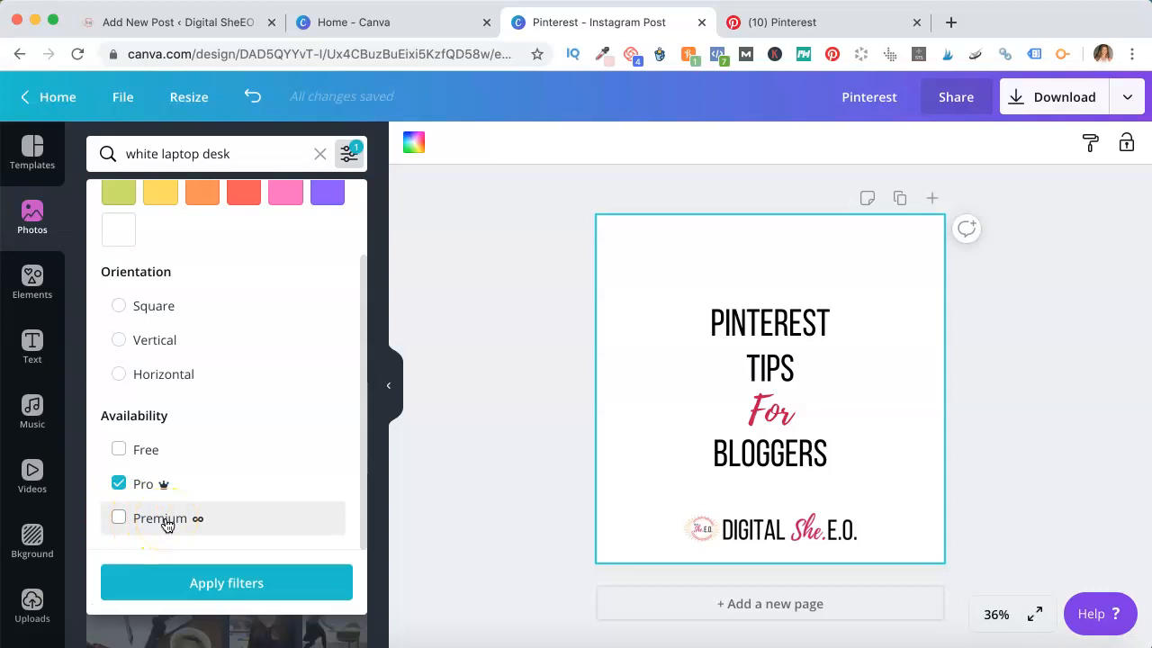
left_click(211, 592)
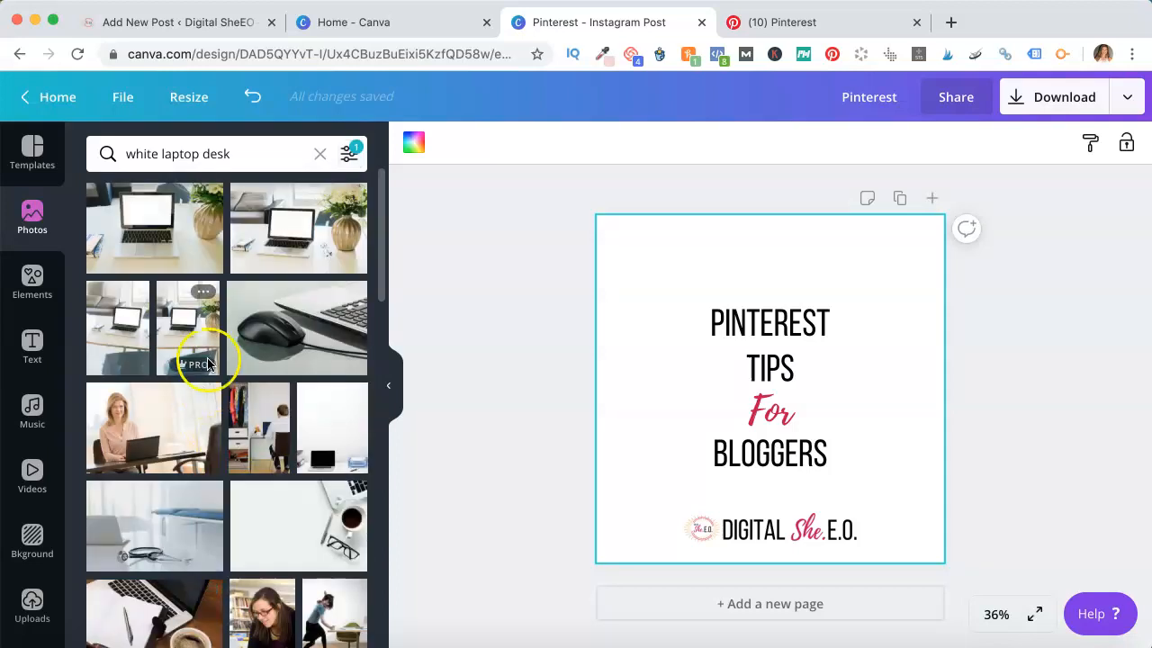
Add the white desk photo with pen, coffee and glasses to the design as its background
scroll(225, 329, "down", 4)
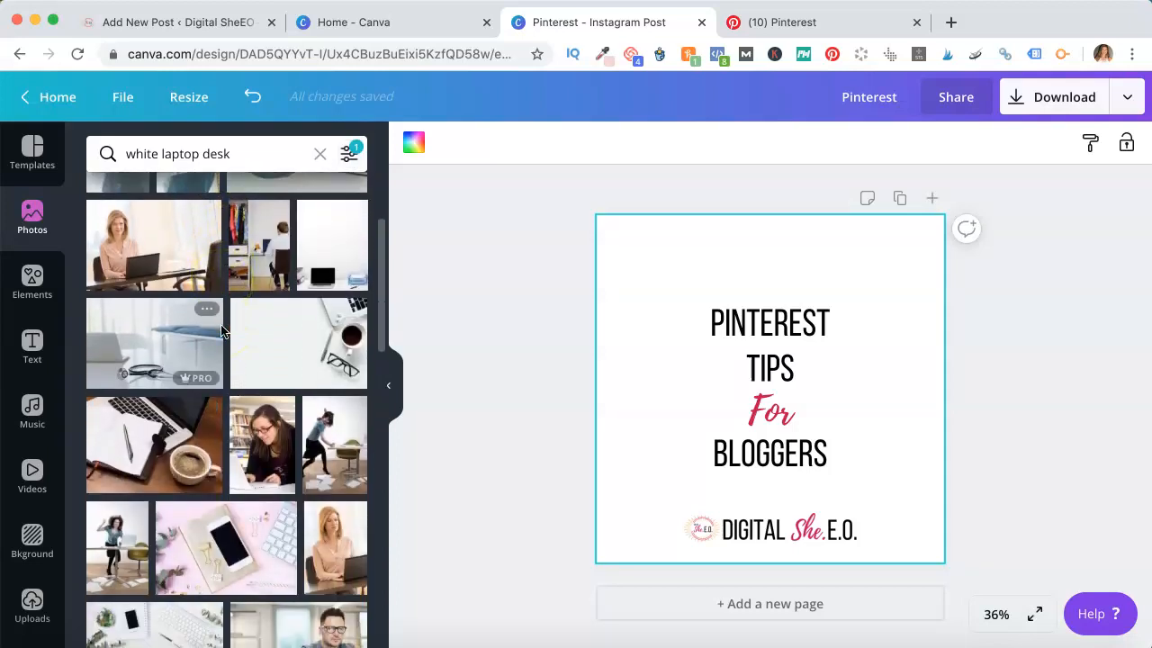
scroll(245, 334, "down", 3)
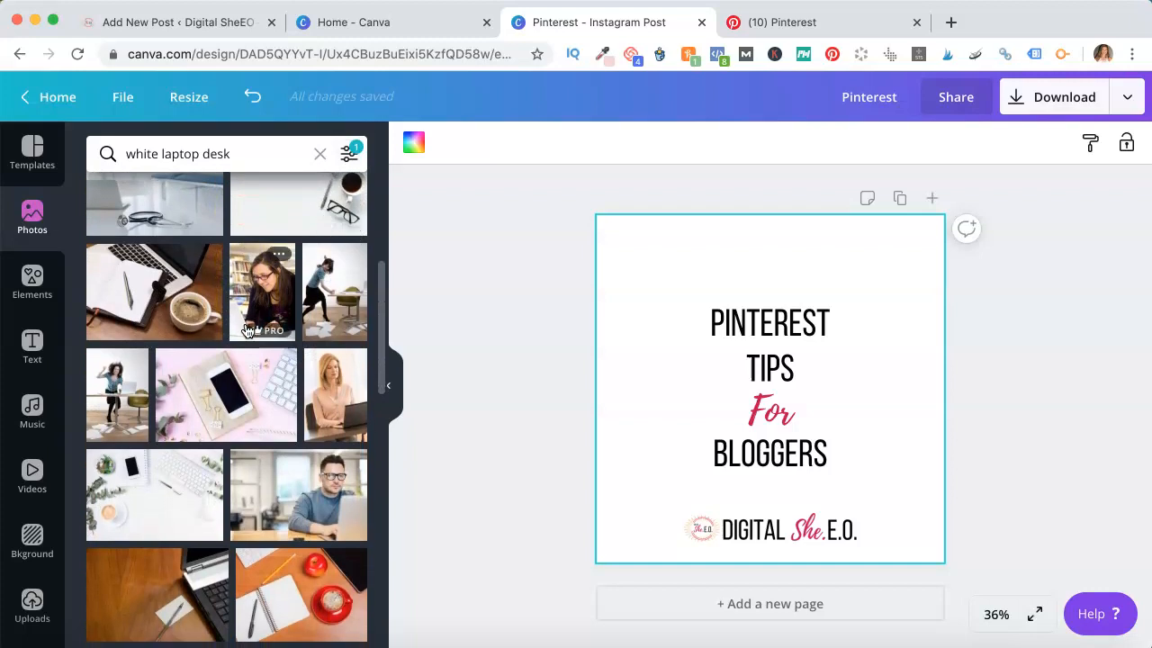
scroll(246, 328, "up", 2)
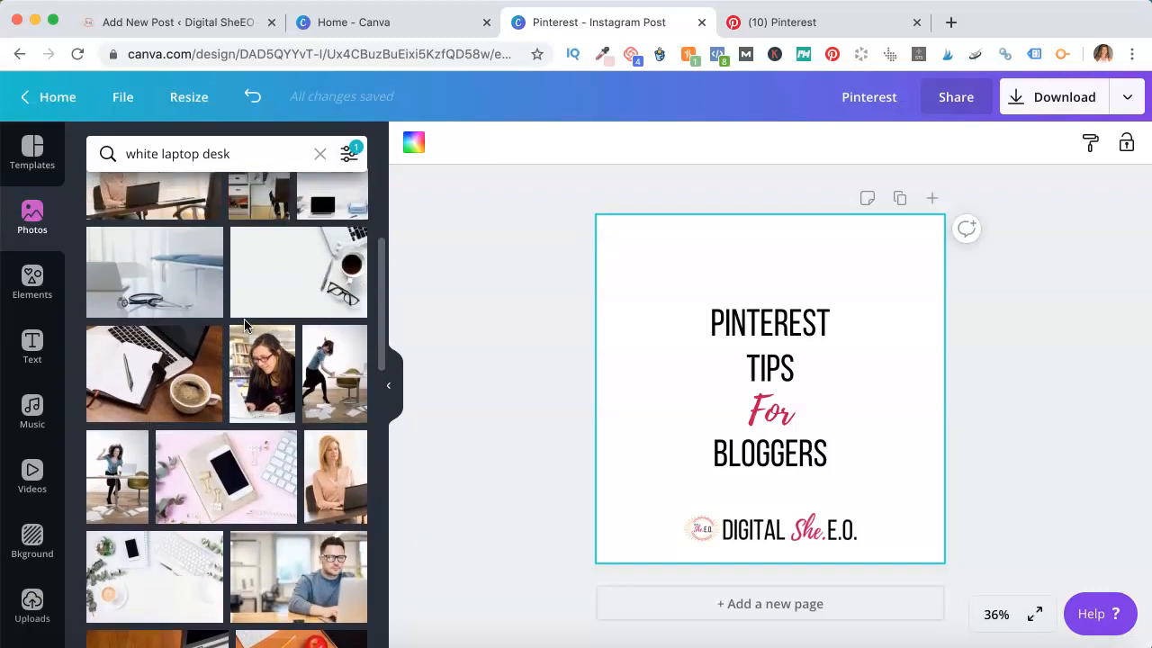
left_click_drag(248, 320, 608, 254)
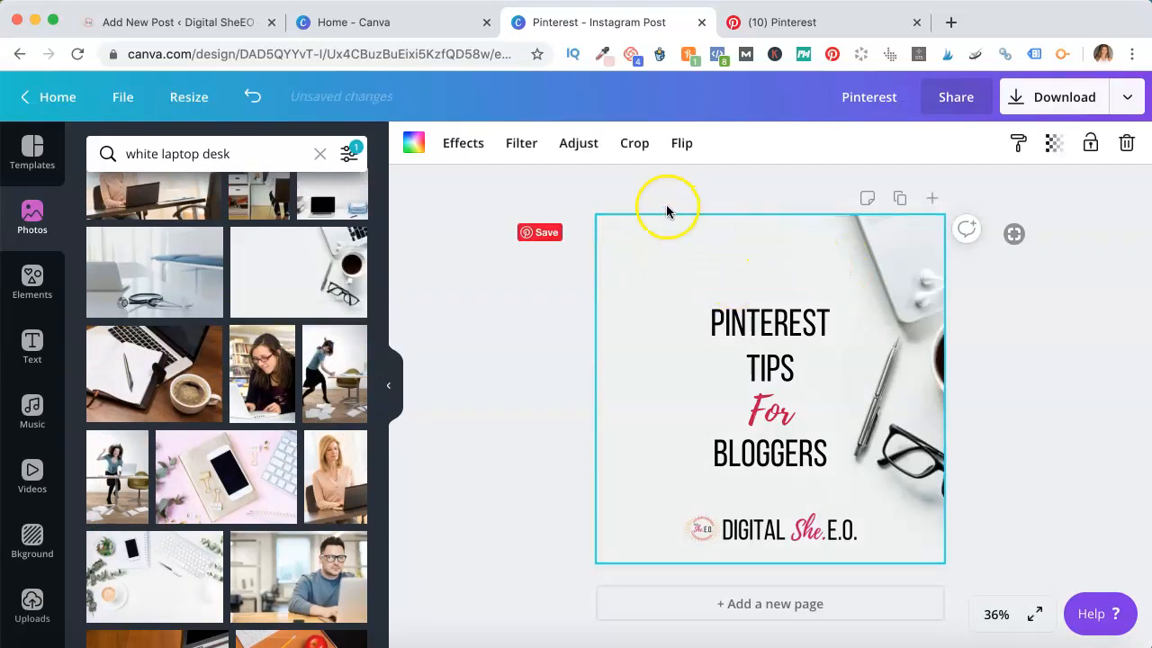
Try flipping the background photo horizontally and vertically
left_click(682, 146)
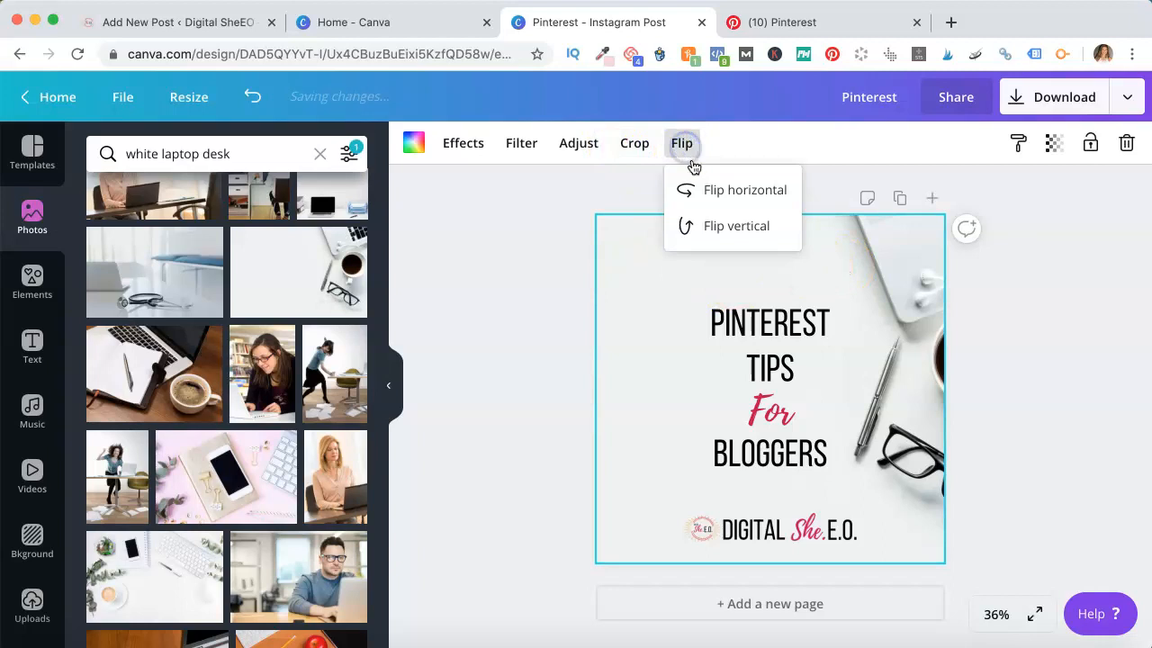
left_click(743, 189)
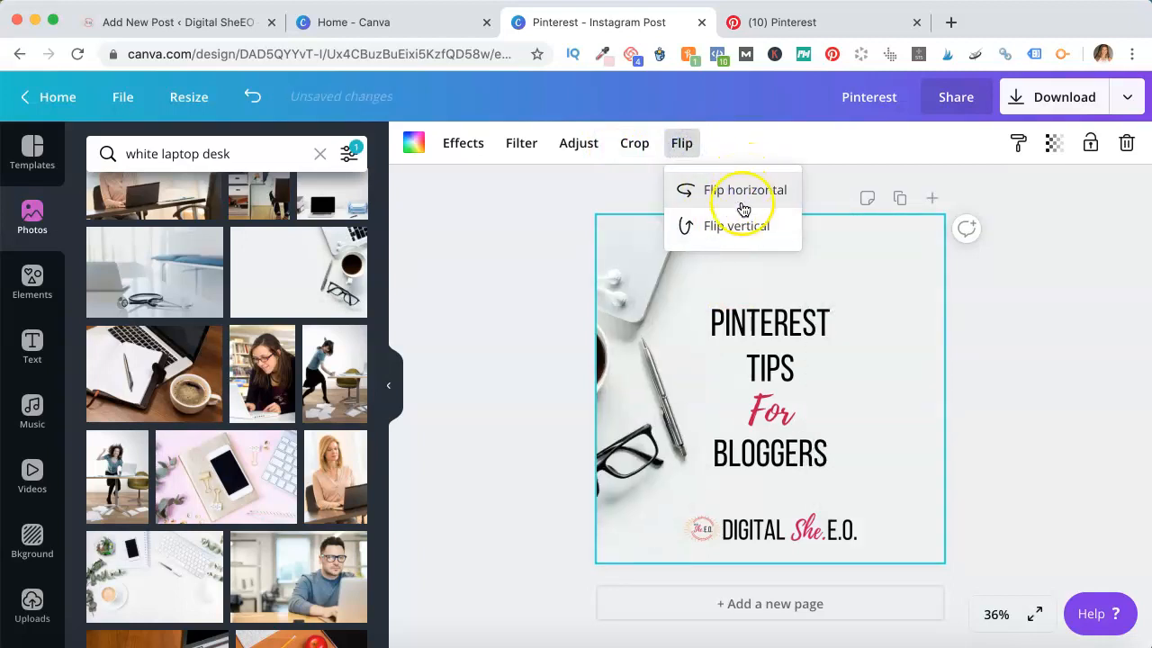
left_click(738, 230)
left_click(737, 230)
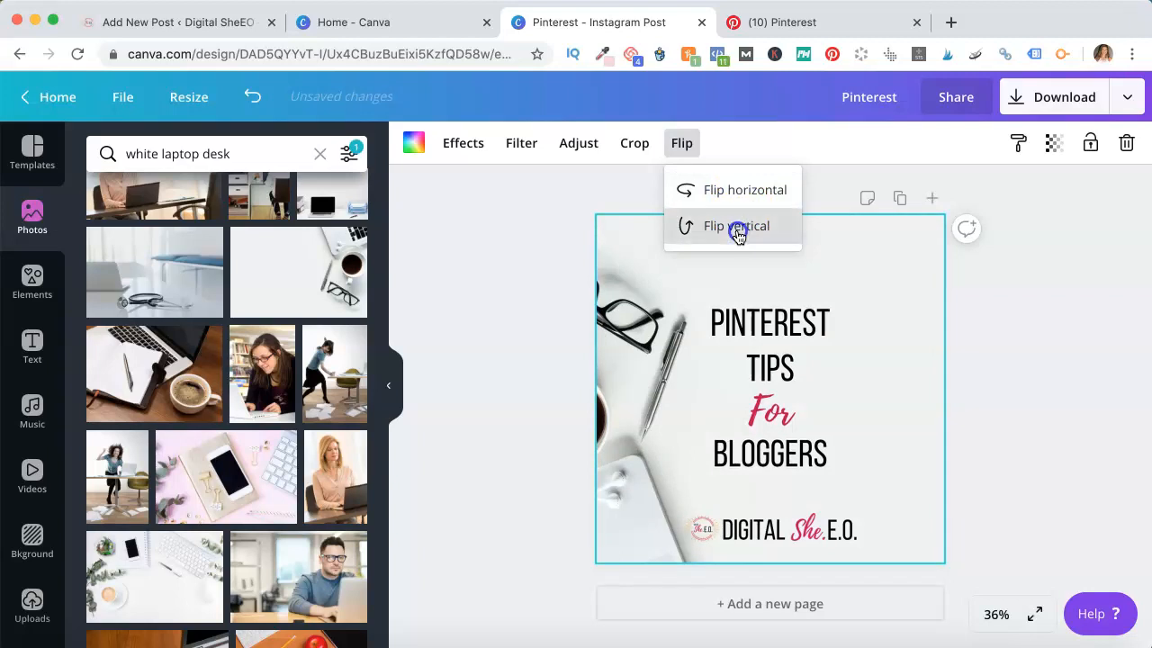
left_click(755, 190)
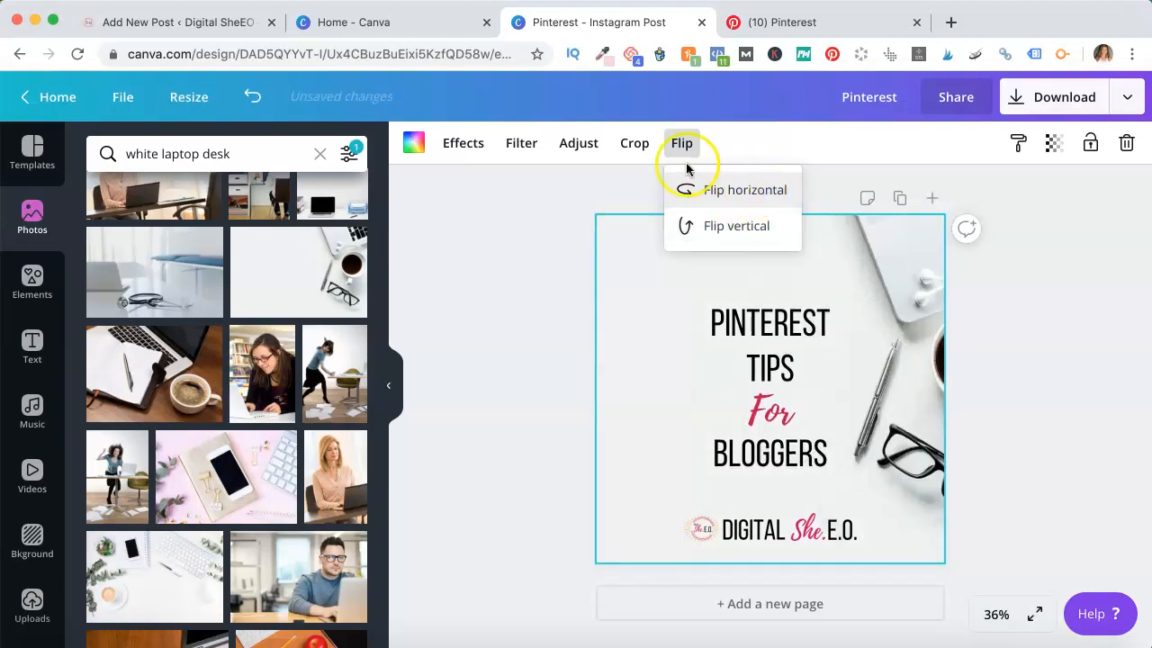
Raise the background photo's brightness to 26
left_click(587, 142)
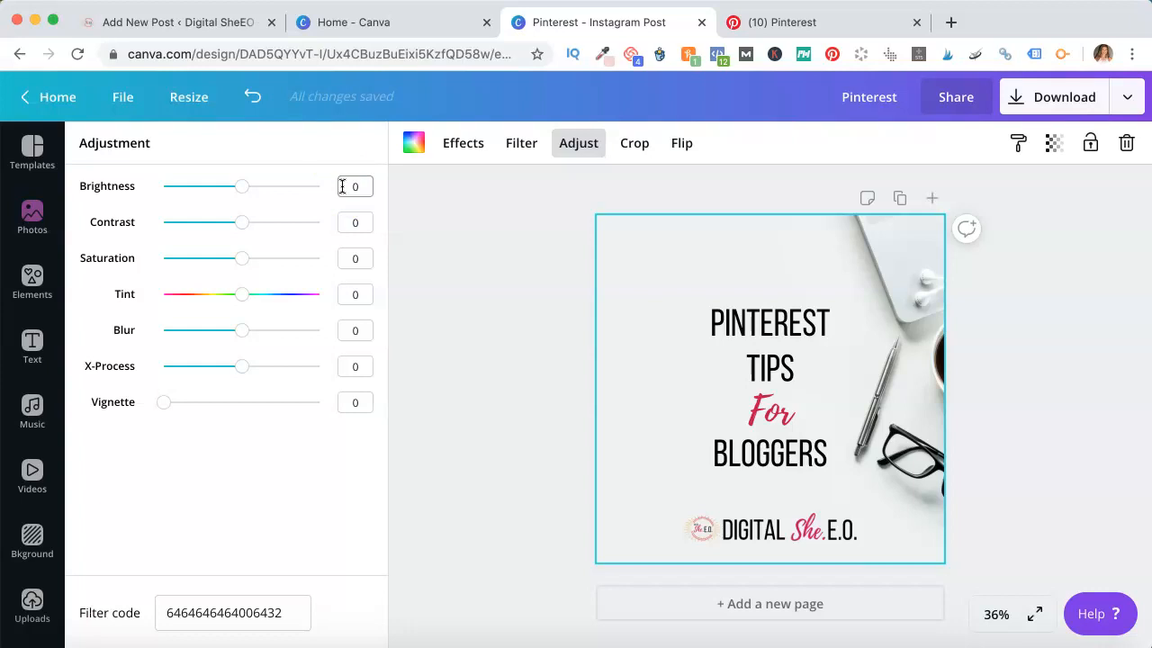
left_click(381, 232)
left_click(623, 292)
left_click_drag(242, 186, 263, 188)
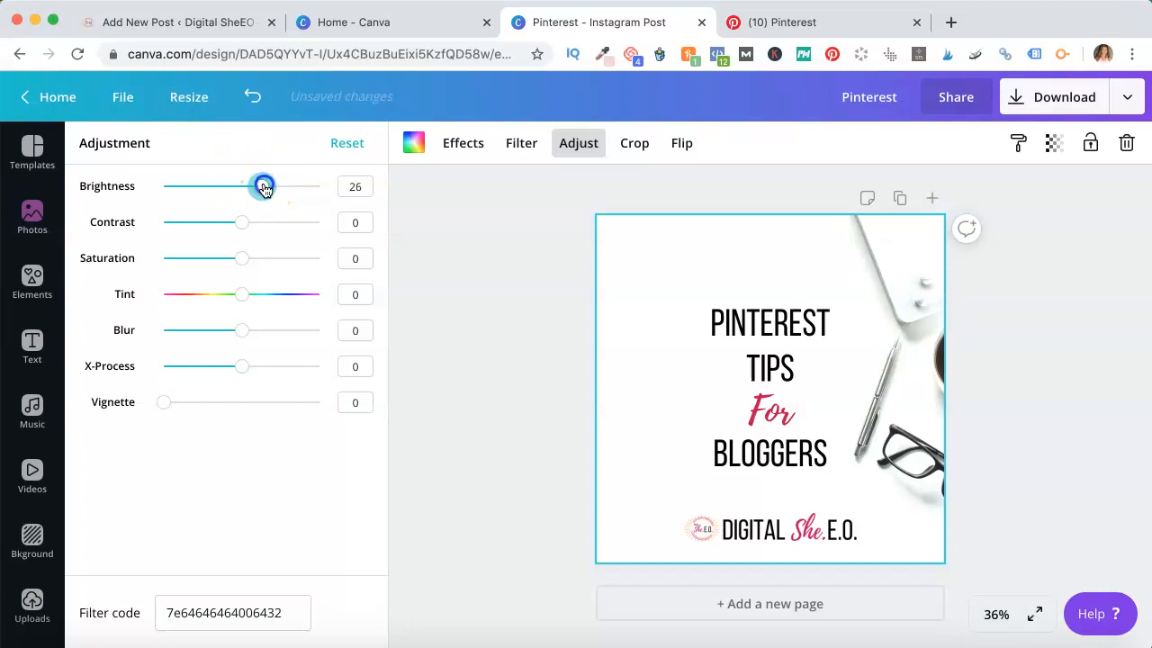
left_click(1050, 317)
left_click(913, 347)
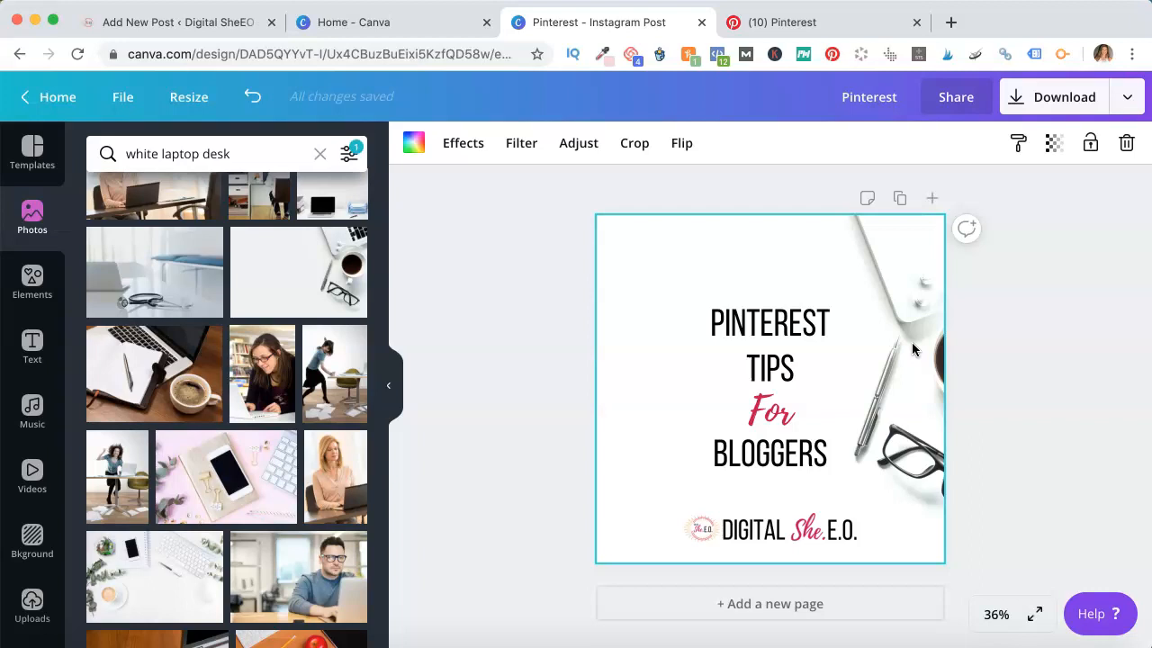
Delete the current background photo
key("Delete")
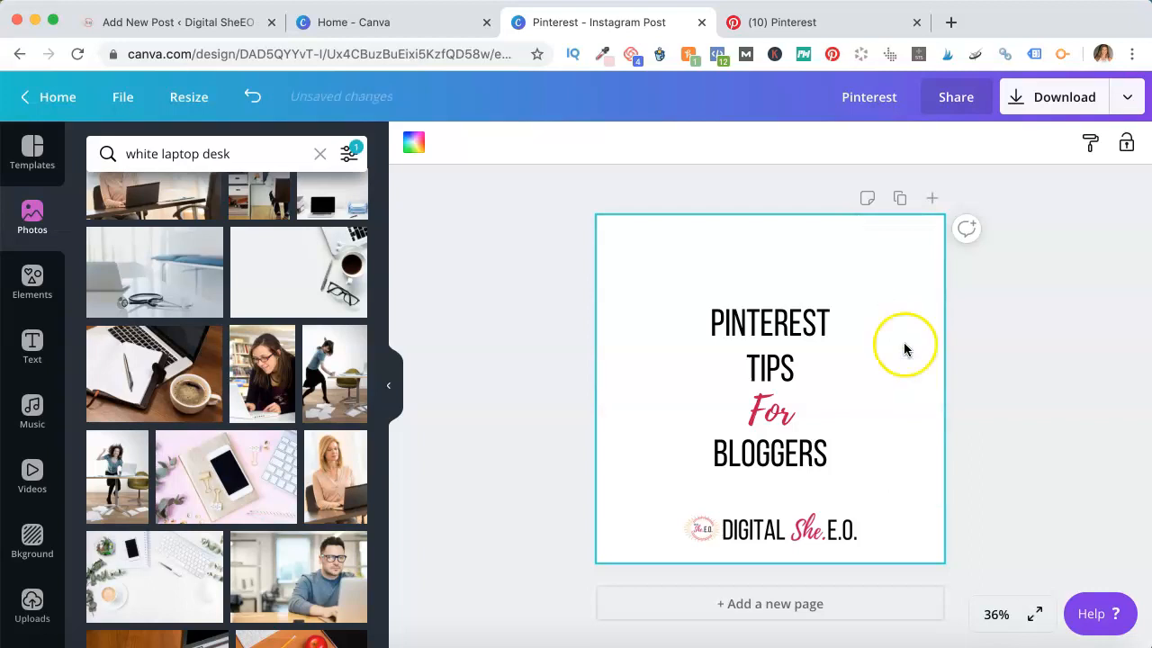
Add the white desk photo with laptop, coffee and glasses and resize it to cover the whole canvas
left_click_drag(282, 265, 683, 307)
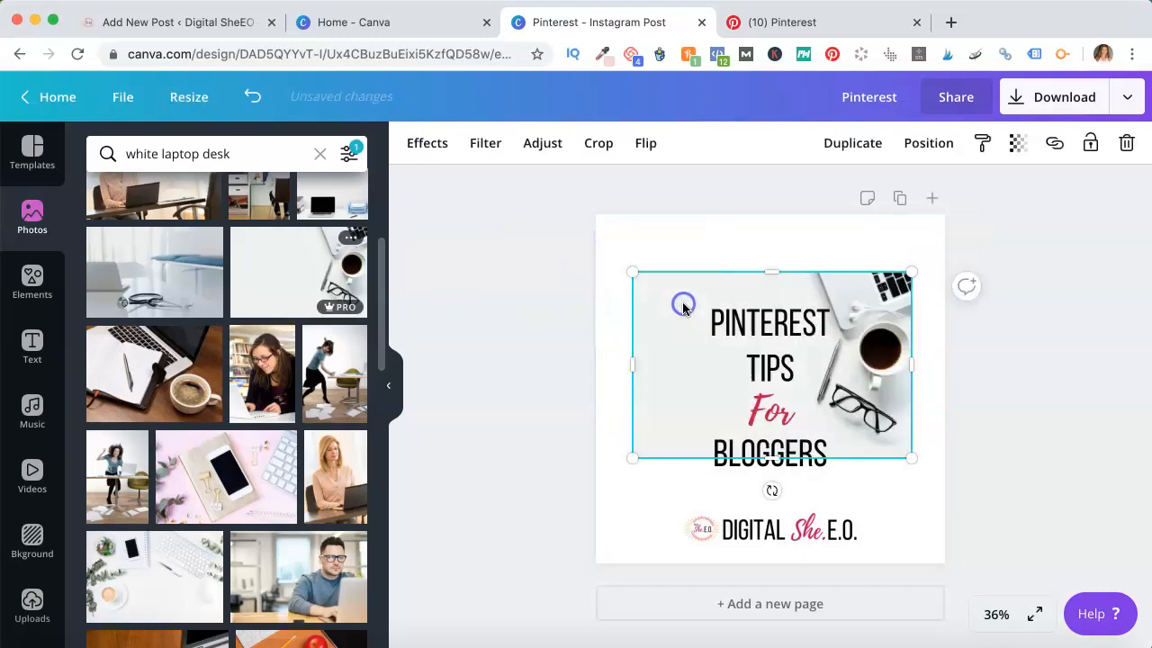
left_click_drag(917, 264, 944, 248)
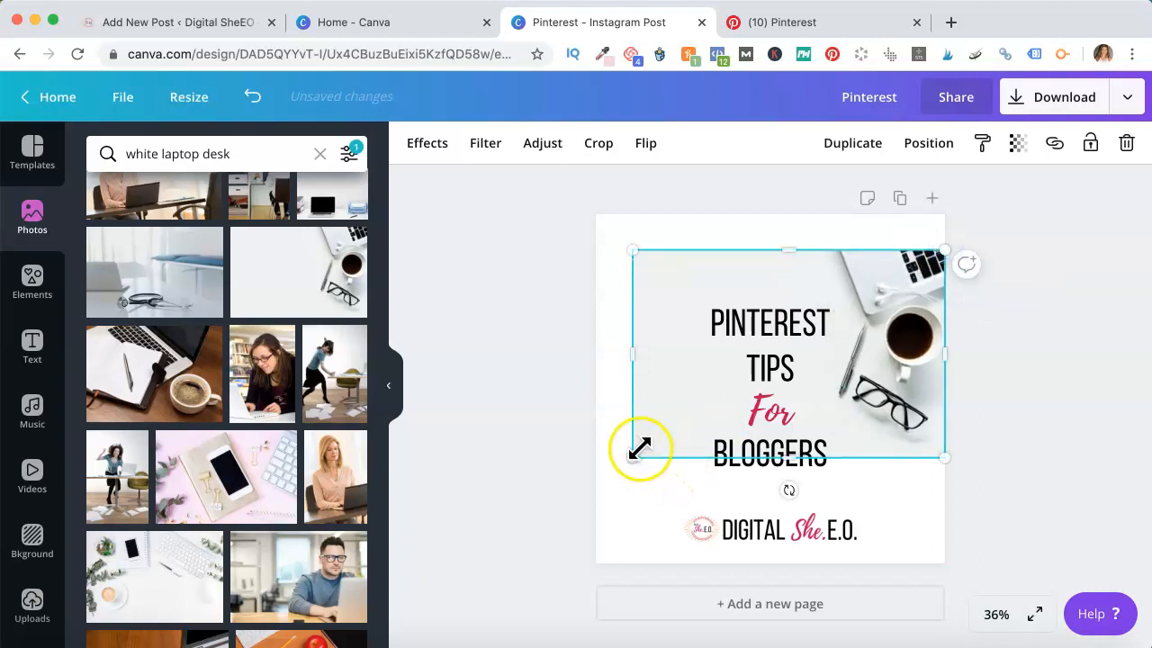
left_click_drag(638, 452, 601, 481)
left_click_drag(767, 511, 794, 366)
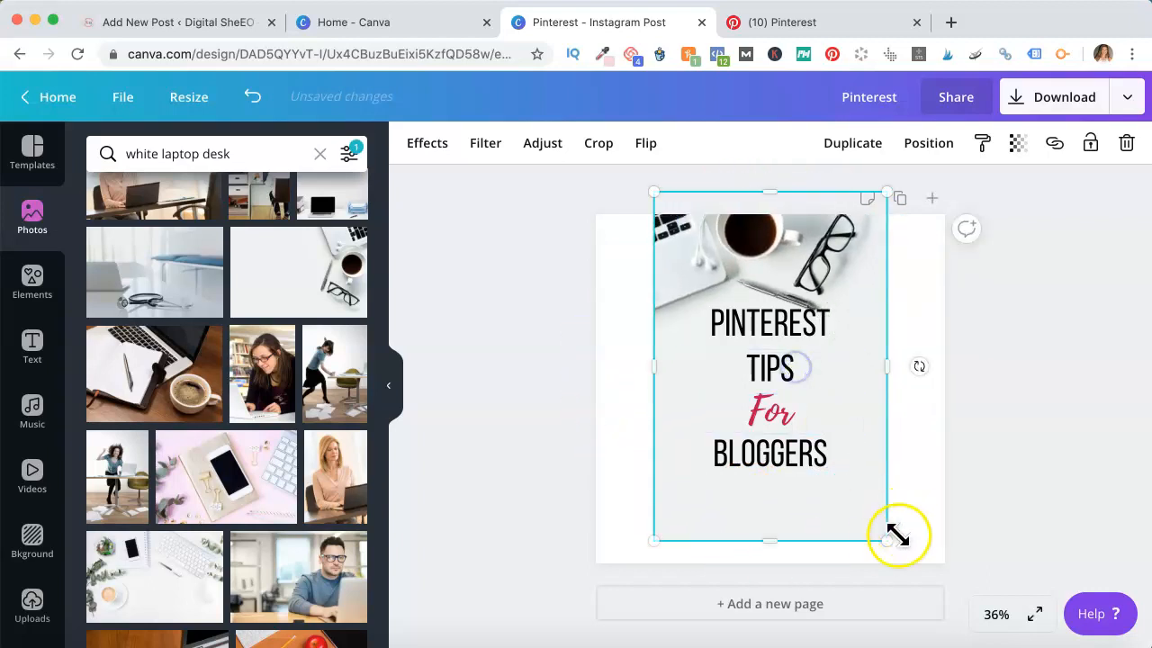
left_click_drag(886, 540, 950, 569)
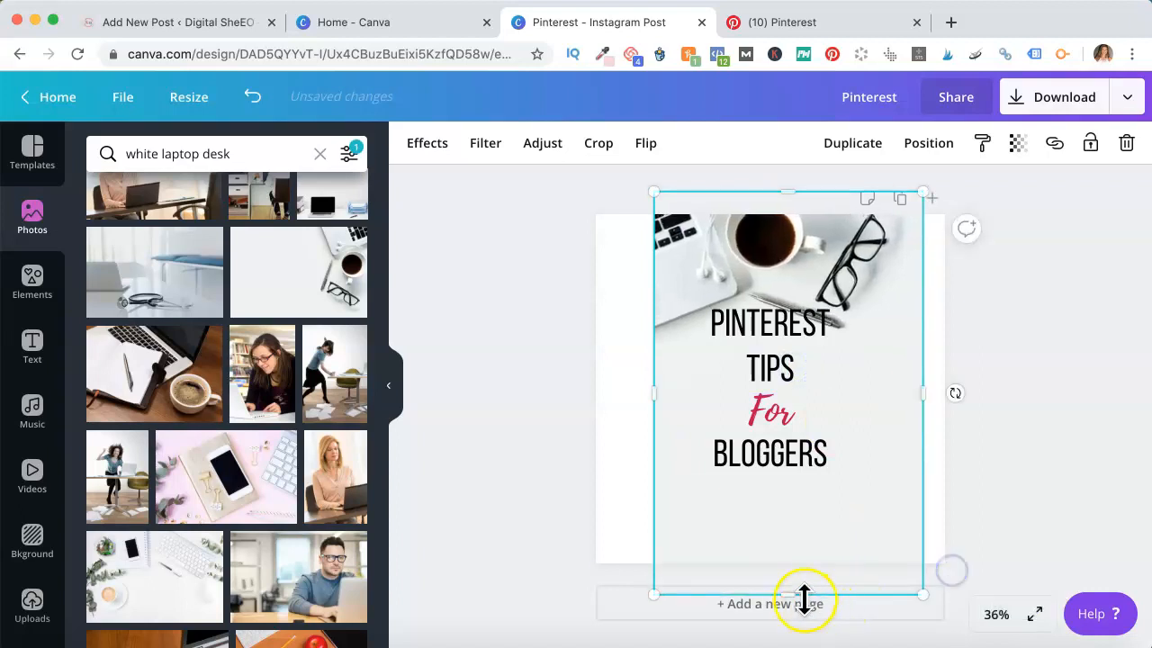
left_click_drag(784, 592, 784, 463)
left_click_drag(924, 466, 999, 540)
left_click_drag(924, 455, 879, 476)
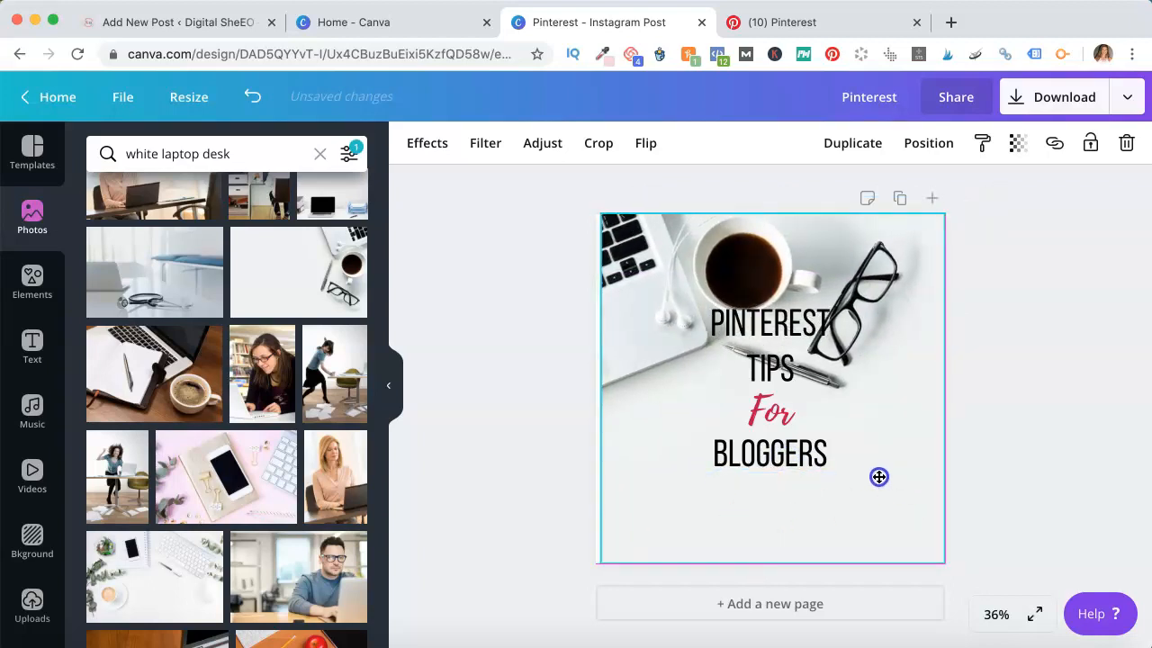
left_click_drag(604, 560, 569, 547)
Raise the new photo's brightness to 36
left_click(543, 144)
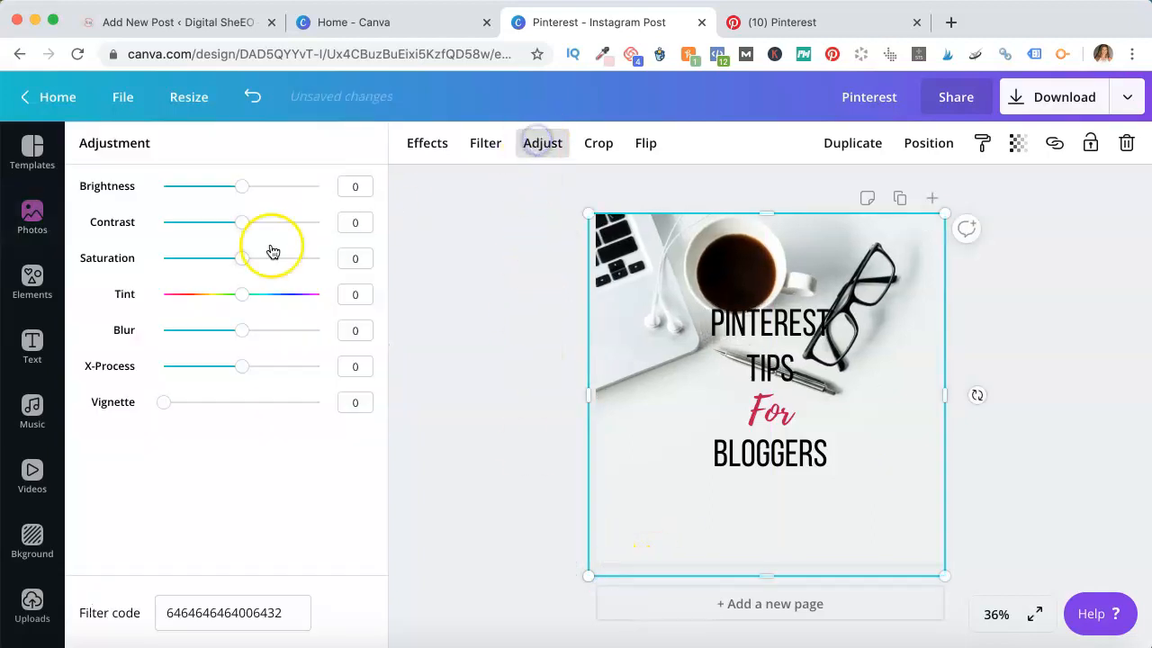
left_click_drag(242, 186, 266, 187)
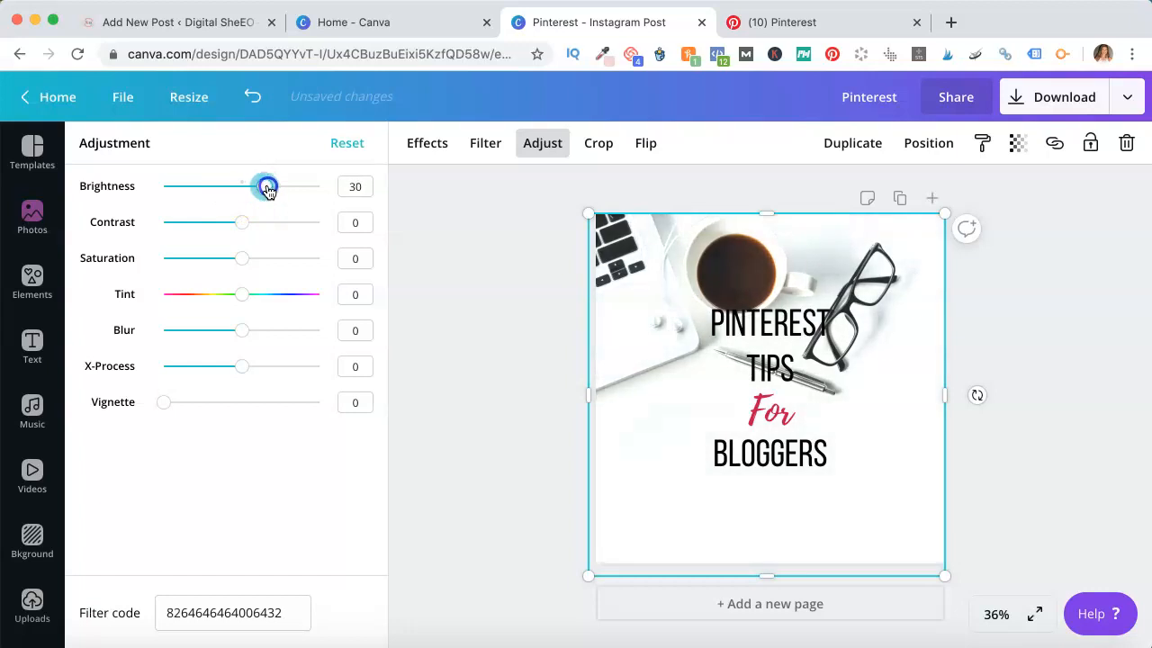
left_click(628, 397)
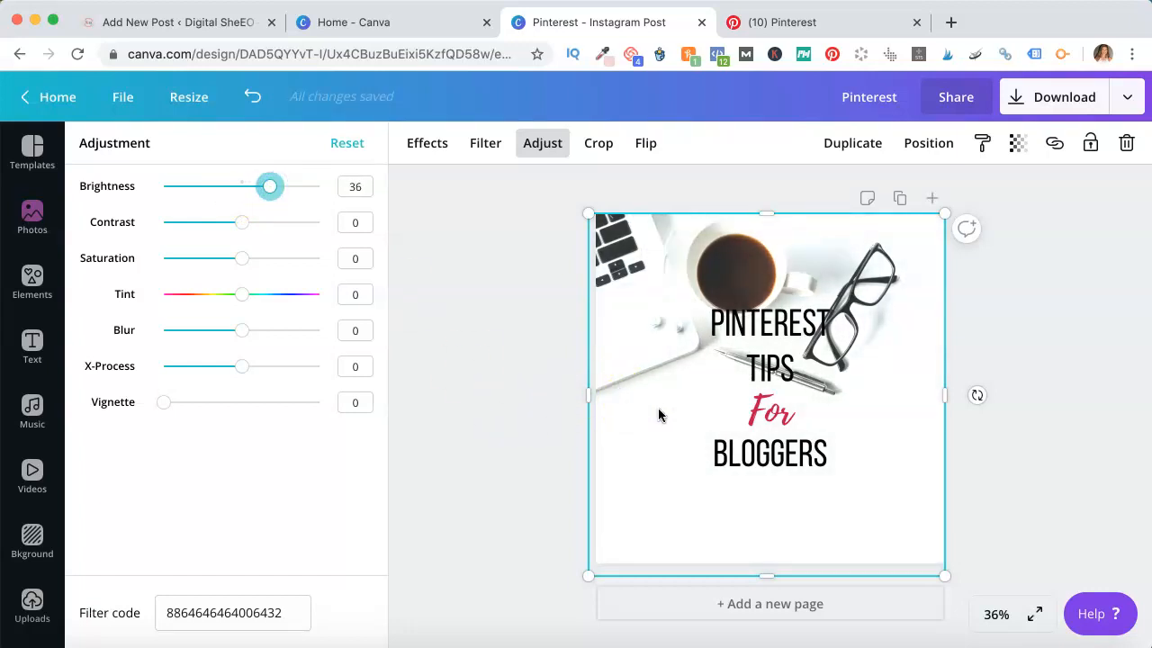
Enlarge and reposition the photo so the coffee cup sits at the top and glasses on the right edge
left_click_drag(658, 410, 672, 503)
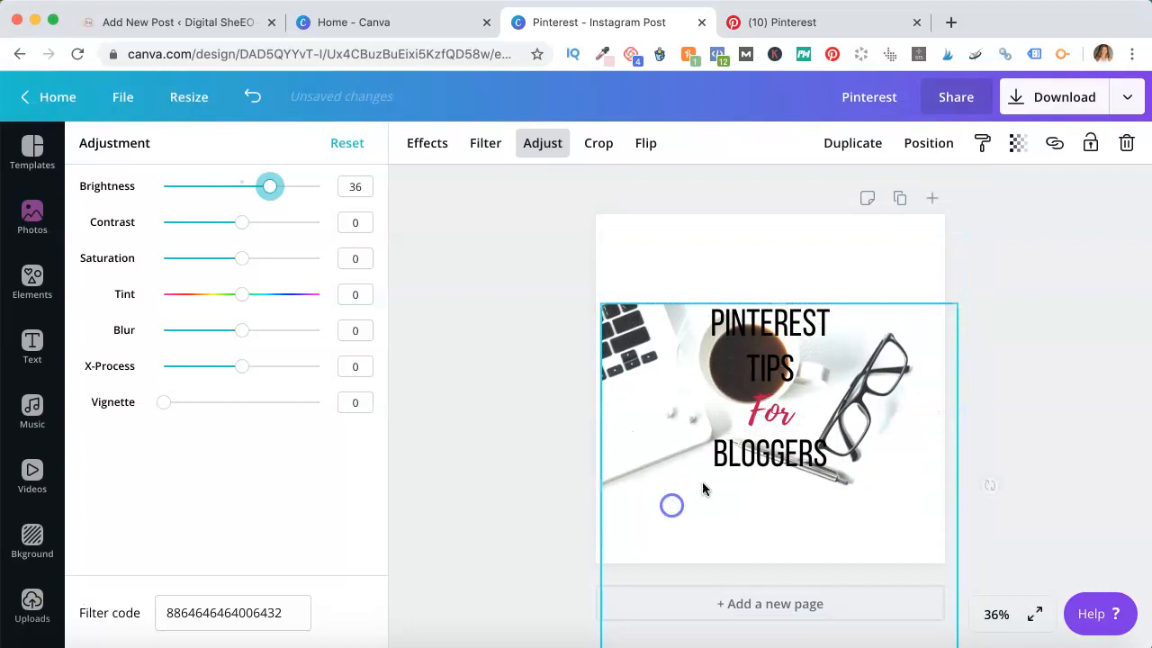
left_click_drag(957, 303, 1087, 198)
left_click_drag(861, 404, 851, 360)
Select the Pinterest, Tips and For text lines together and move them slightly down
left_click(772, 460)
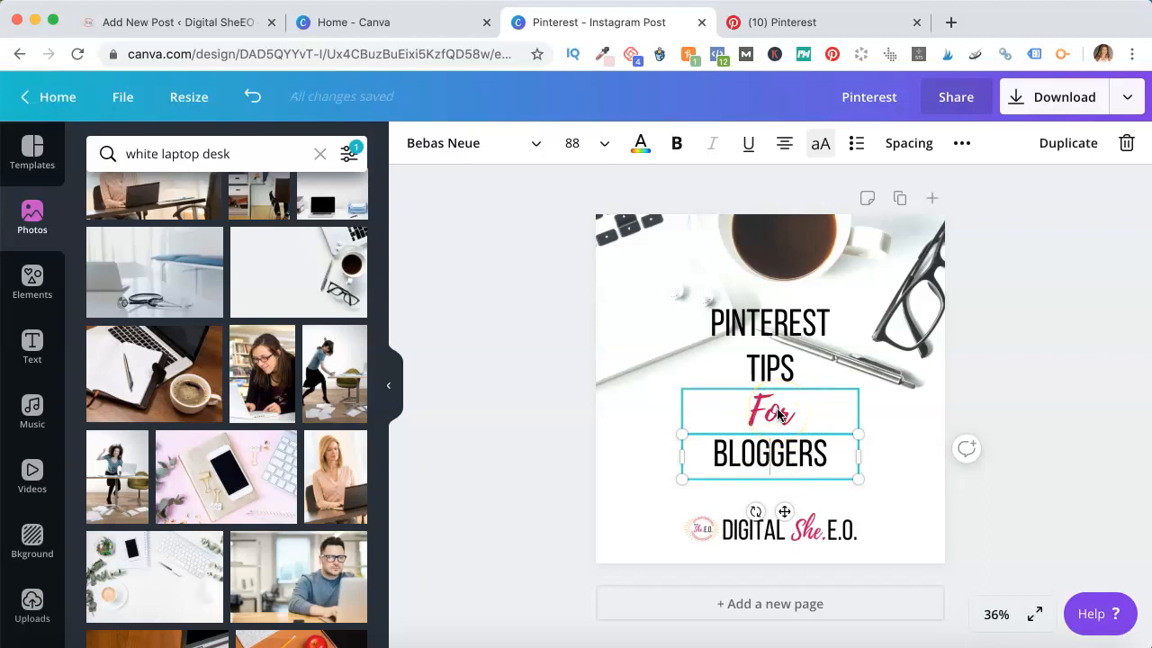
left_click(779, 414, "shift")
left_click(782, 369, "shift")
left_click(795, 315, "shift")
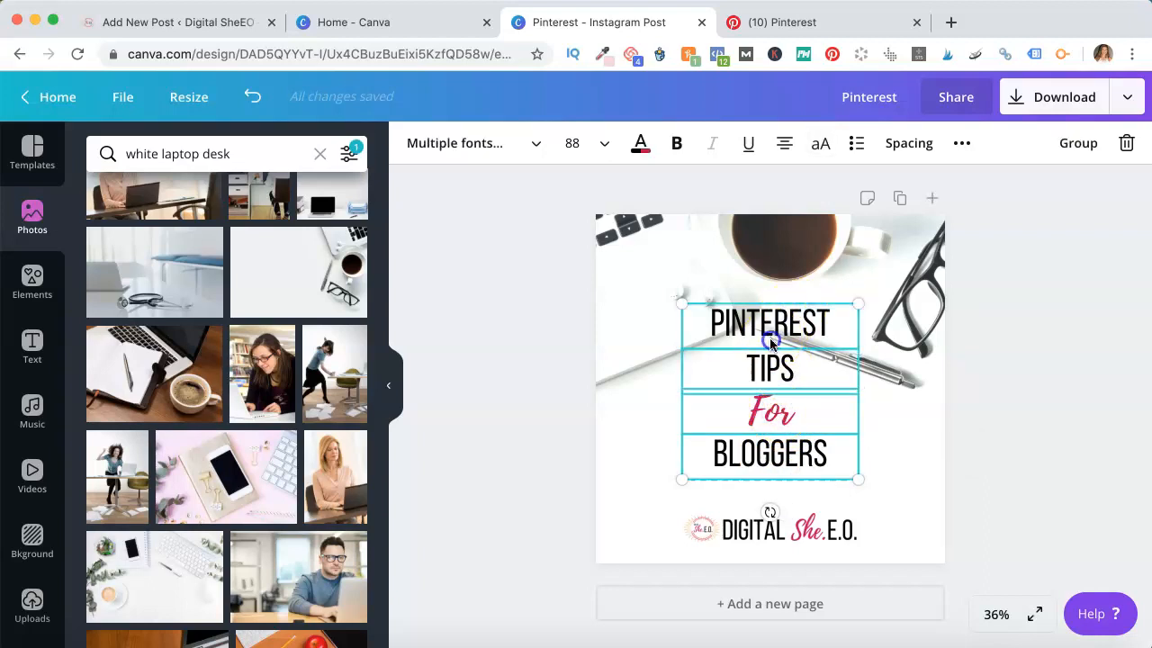
left_click_drag(771, 342, 771, 358)
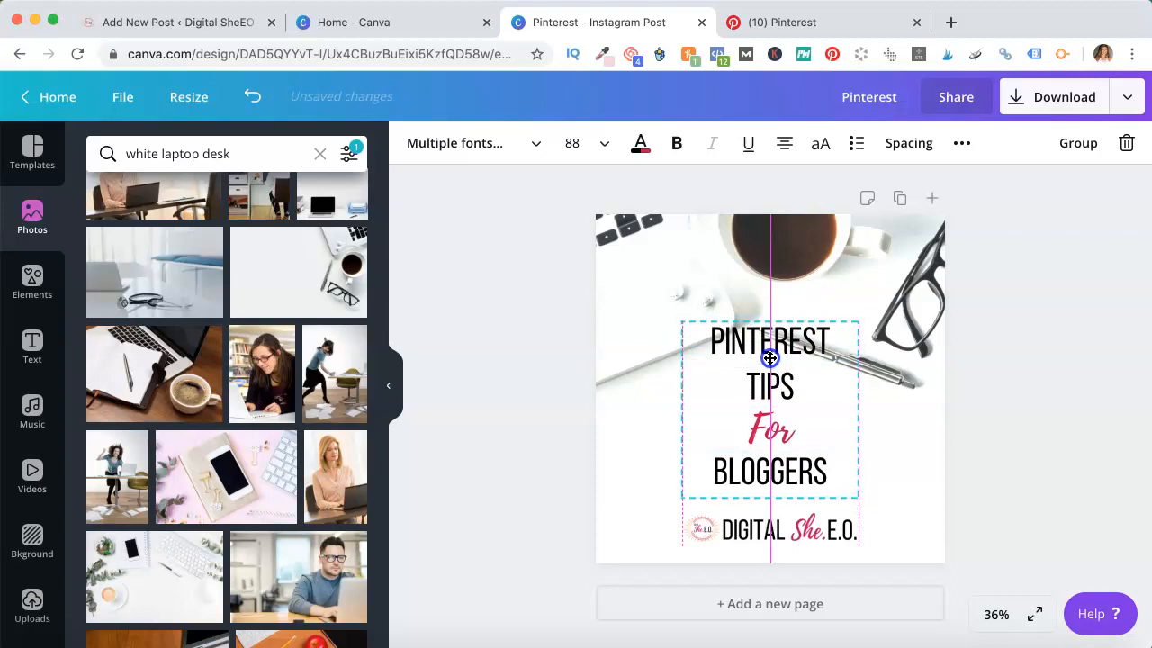
Group the heading text boxes and then ungroup them again
left_click(1079, 143)
left_click(789, 404)
mouse_move(789, 405)
left_mouse_down()
mouse_move(800, 397)
mouse_move(761, 404)
mouse_move(784, 410)
left_mouse_up()
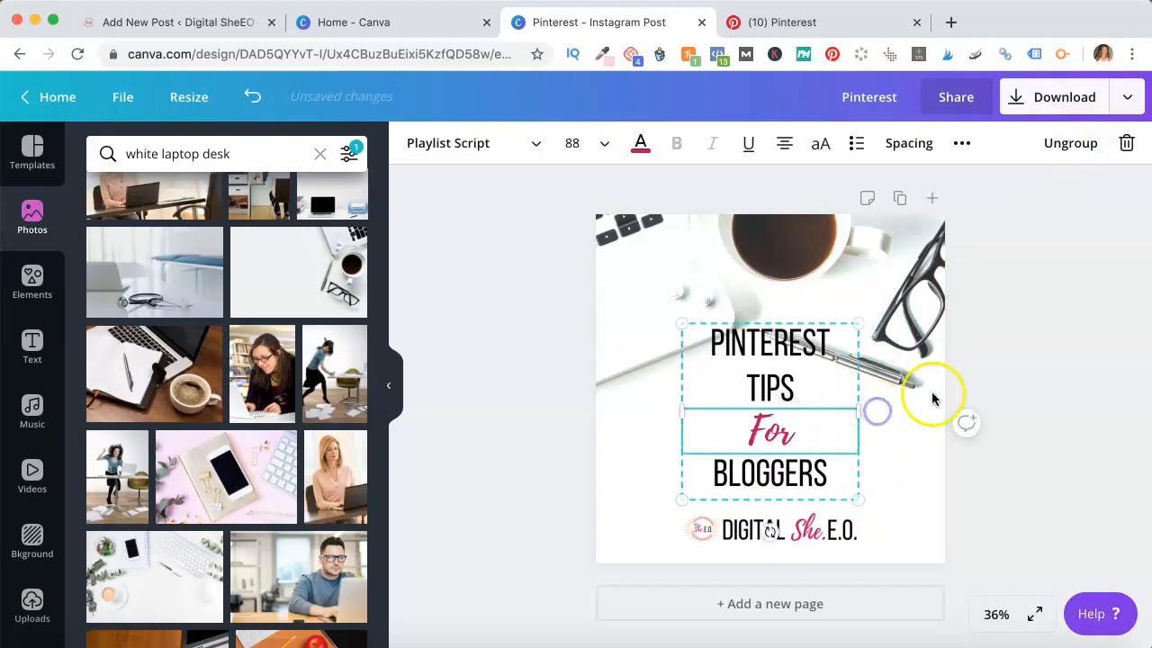
left_click(1087, 144)
left_click(967, 372)
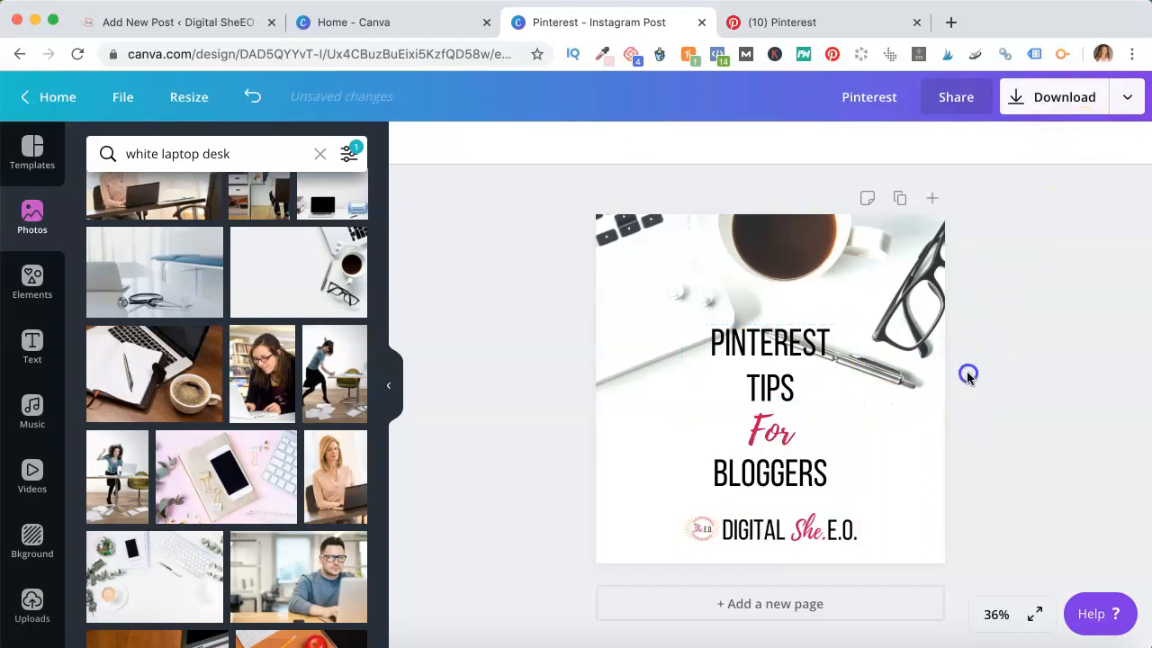
Nudge the For line and the Tips line down in small steps
left_click(791, 430)
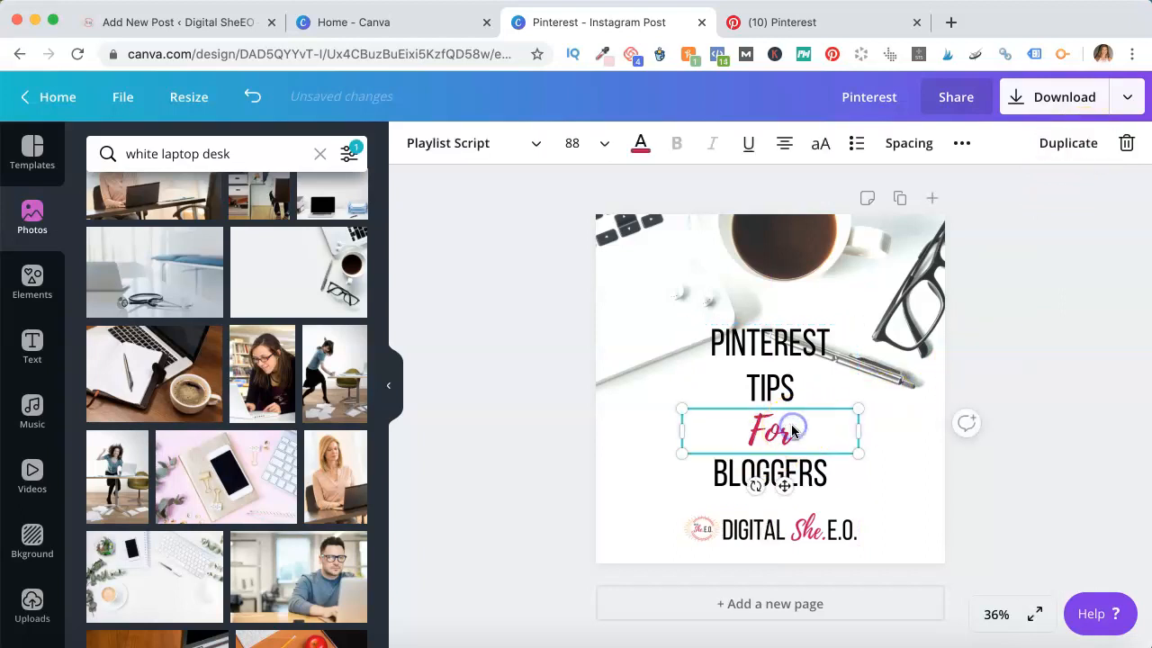
key("Down")
key("Down")
key("Down")
key("Down")
key("Down")
key("Down")
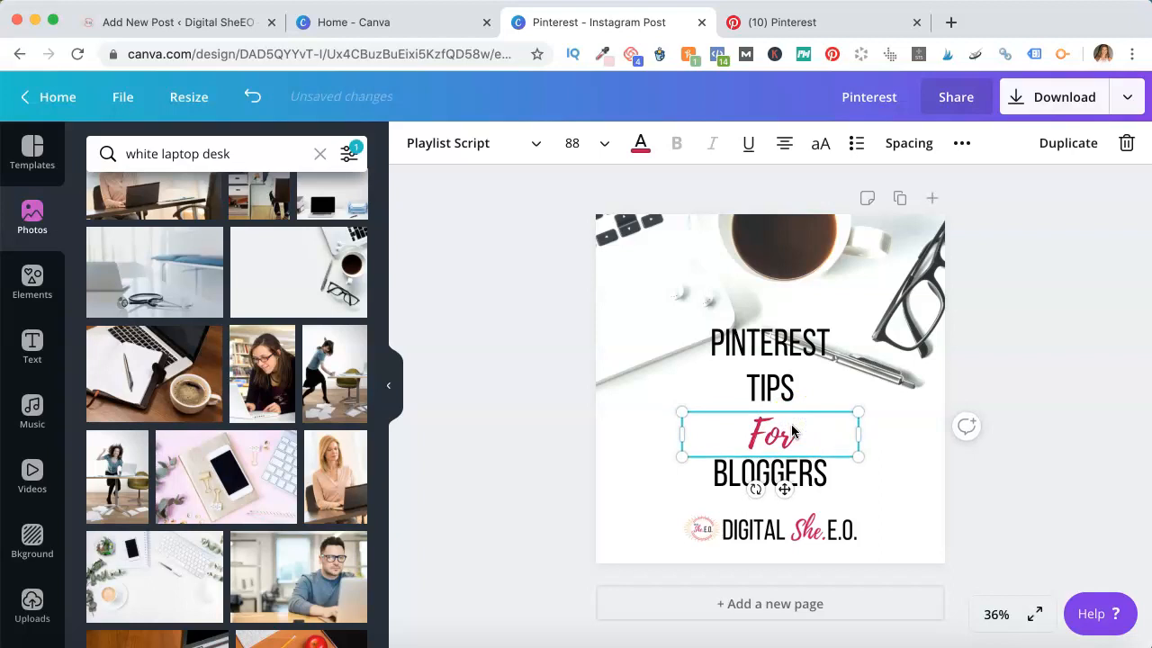
left_click(768, 386)
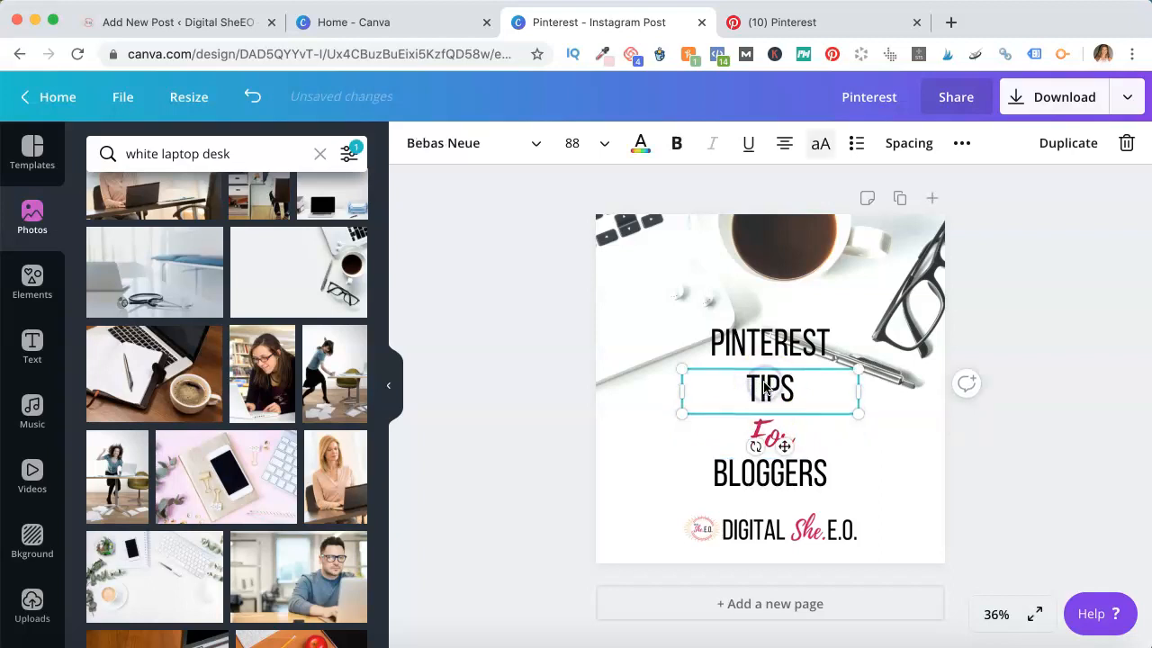
key("Down")
key("Down")
key("Down")
key("Down")
key("Down")
key("Down")
key("Down")
key("Down")
key("Down")
key("Down")
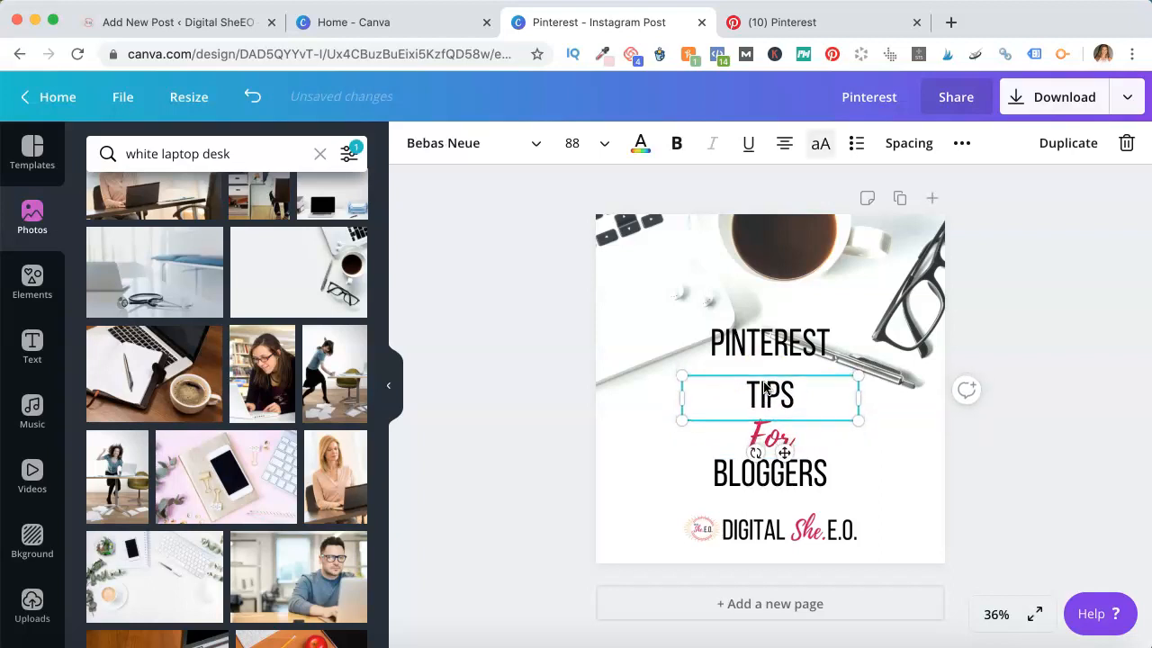
key("Down")
key("Down")
key("Down")
key("Down")
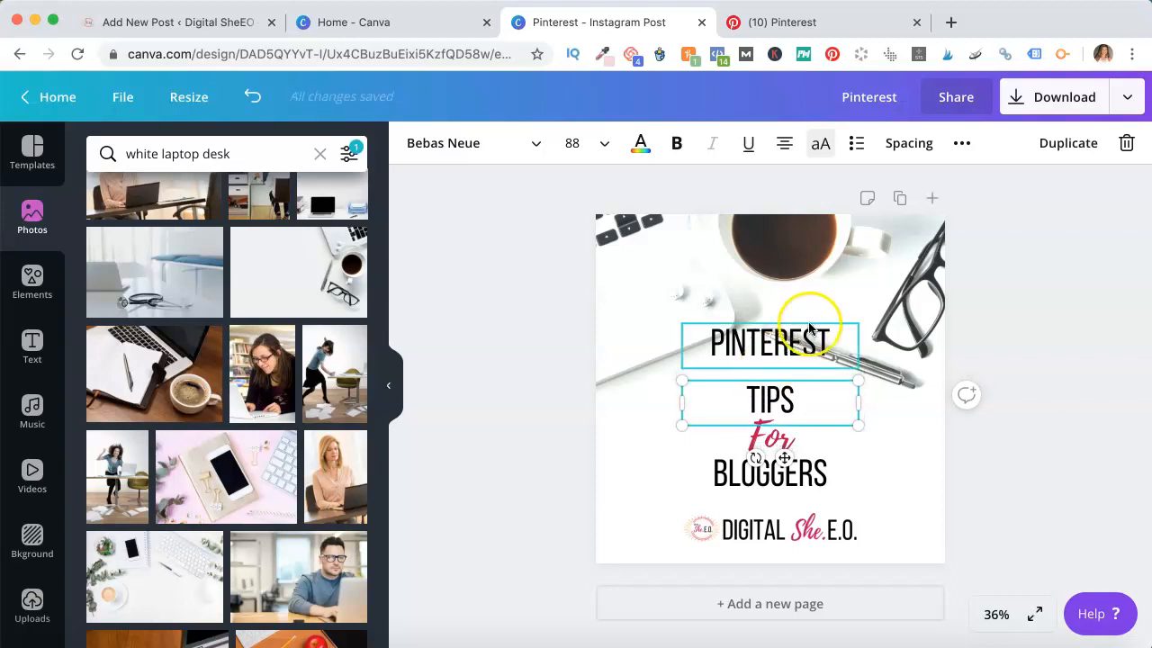
Nudge the Pinterest line down in small steps to tighten the heading stack
left_click(799, 340)
key("Down")
key("Down")
key("Down")
key("Down")
key("Down")
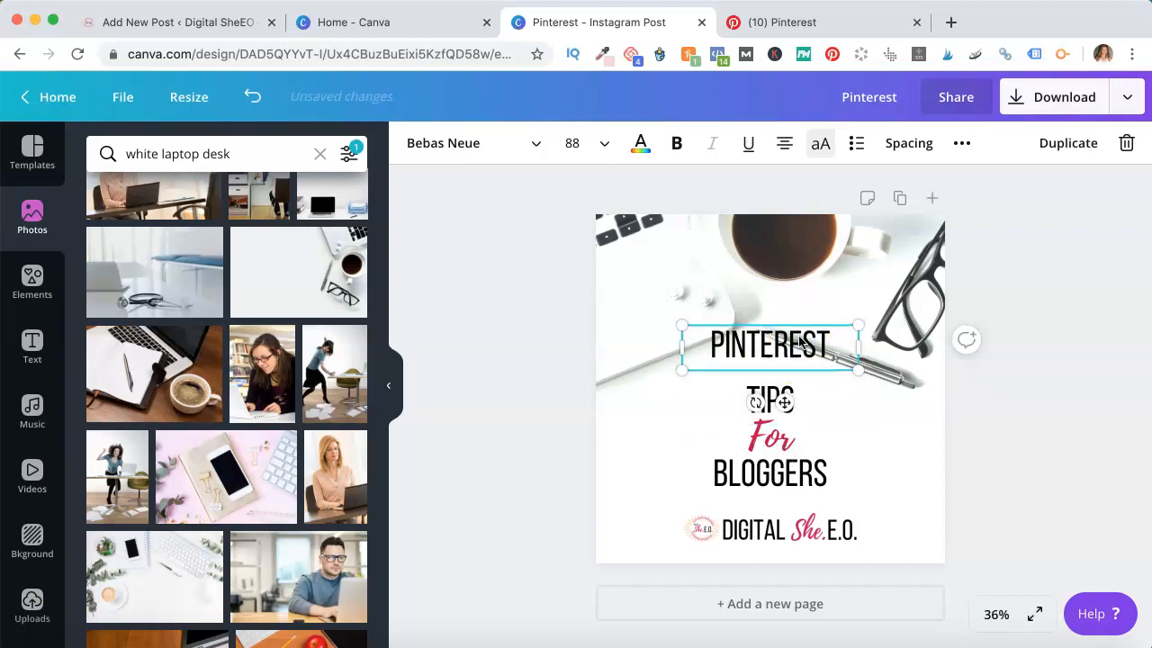
key("Down")
key("Down")
key("Down")
key("Down")
key("Down")
key("Down")
key("Down")
key("Down")
key("Down")
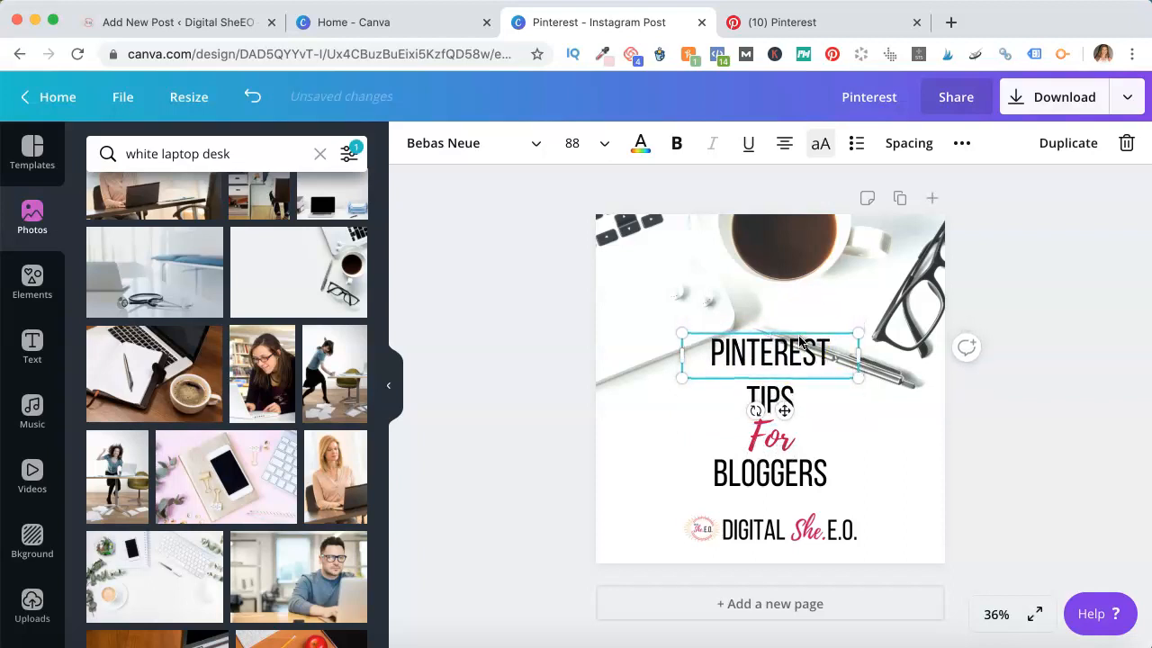
key("Down")
key("Down")
key("Down")
key("Down")
key("Down")
key("Down")
key("Down")
key("Down")
key("Down")
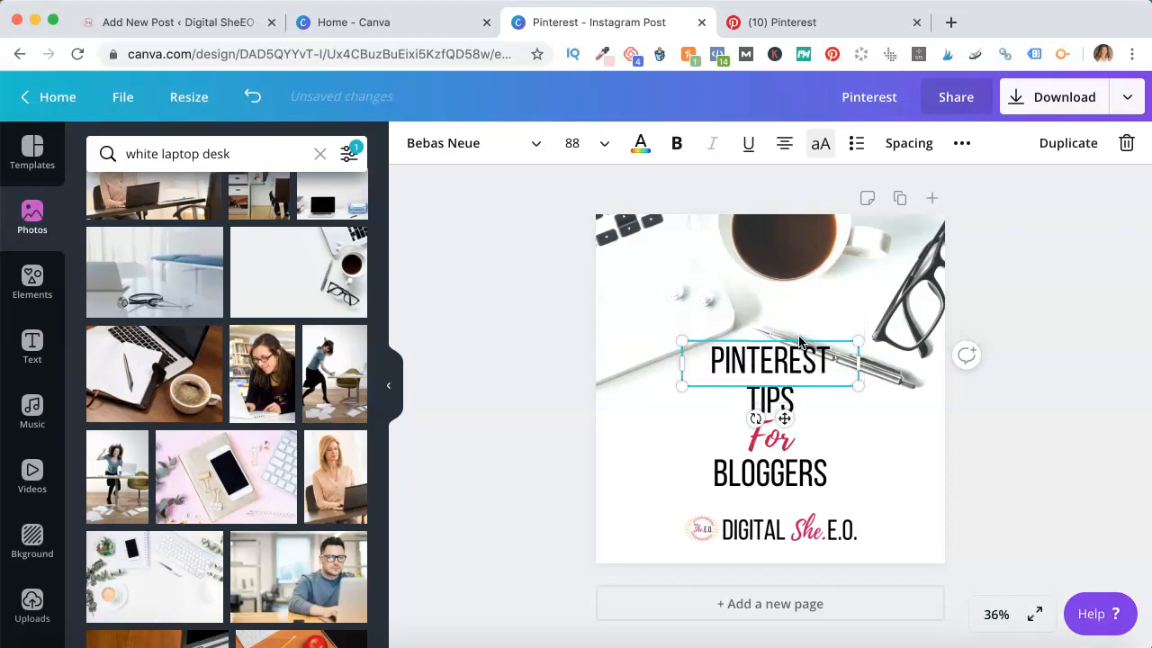
key("Down")
key("Down")
key("Down")
key("Down")
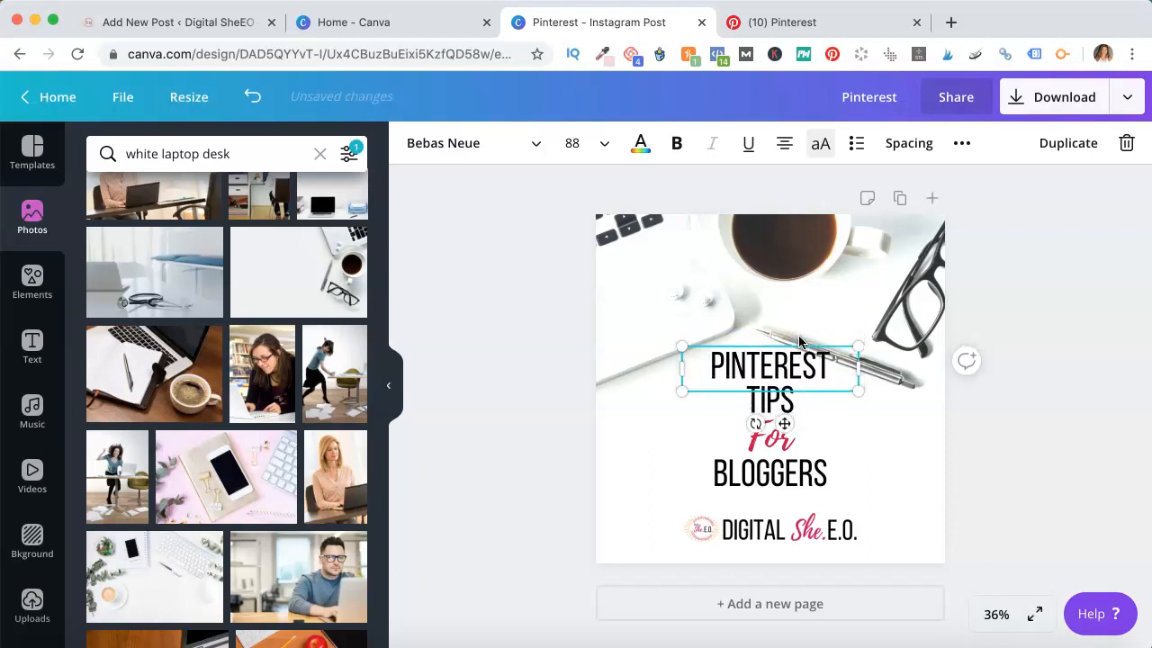
Shift the background photo upward within its frame
left_click(876, 430)
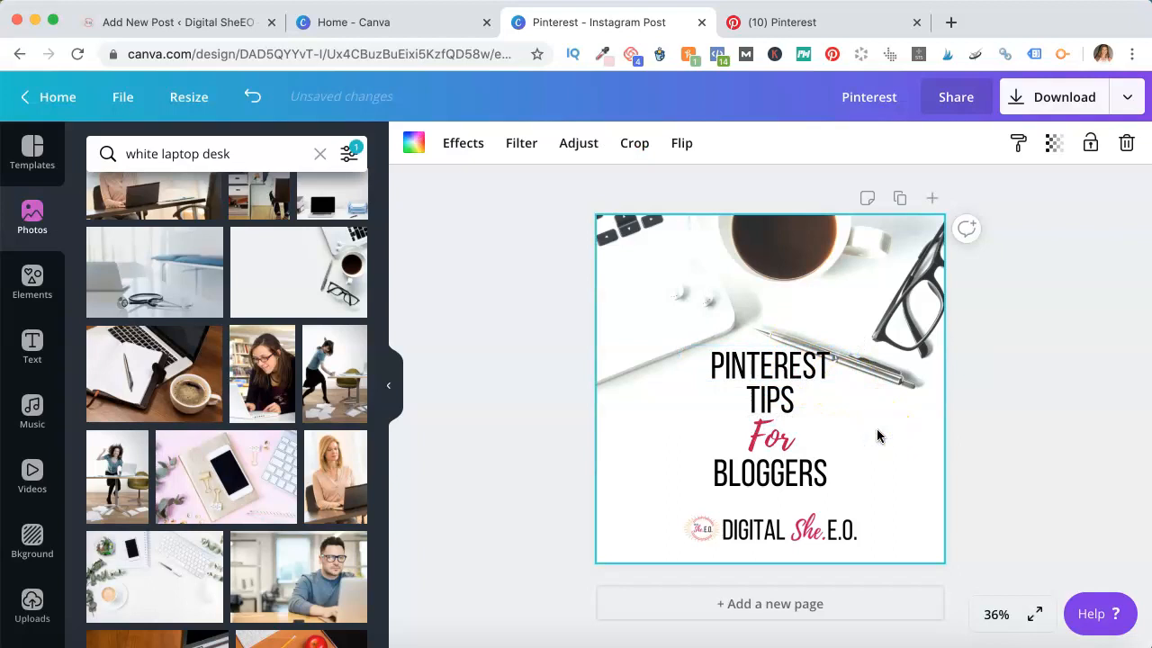
double_click(897, 317)
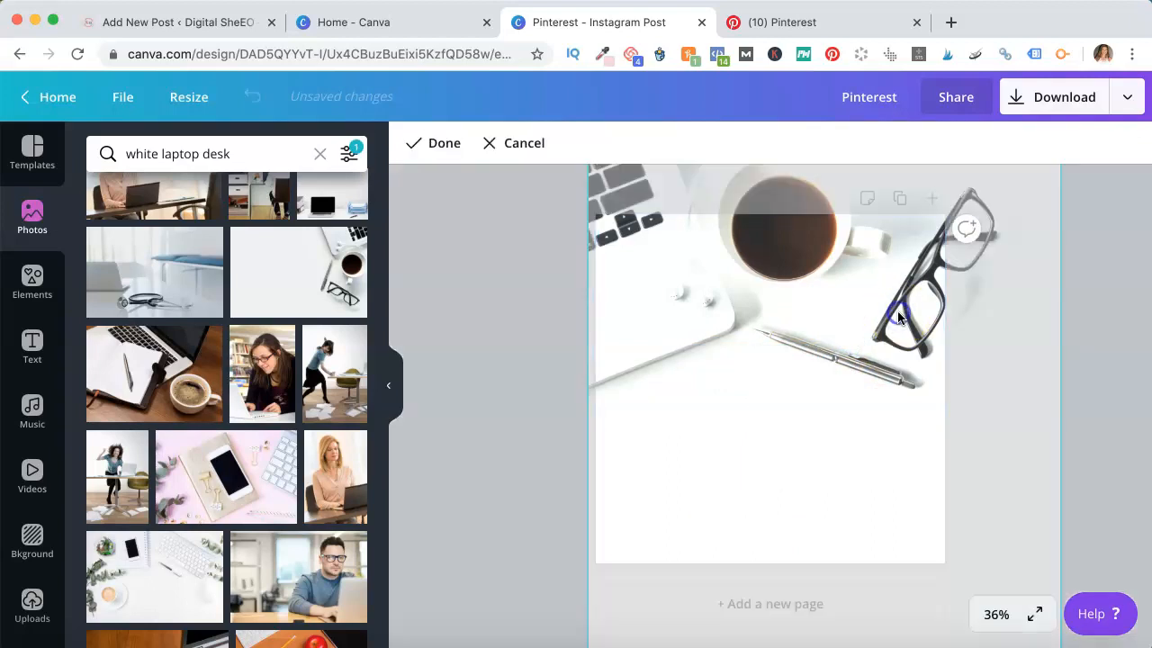
key("Up")
key("Up")
key("Up")
key("Up")
key("Up")
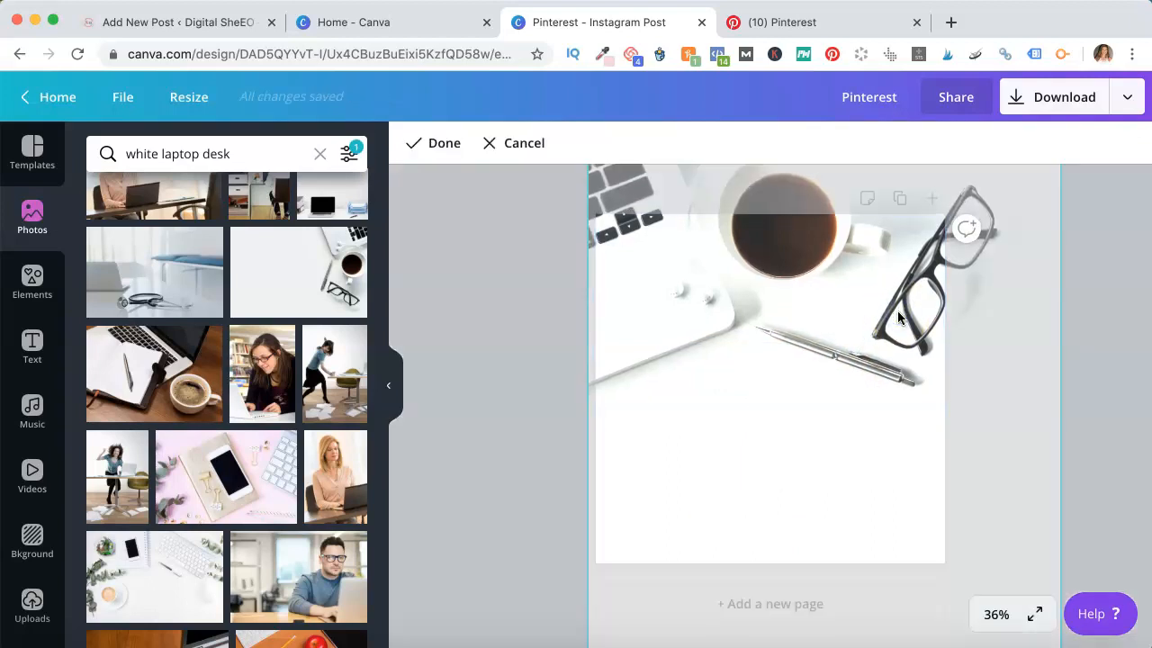
key("Up")
key("Up")
key("Up")
key("Up")
key("Up")
key("Up")
key("Up")
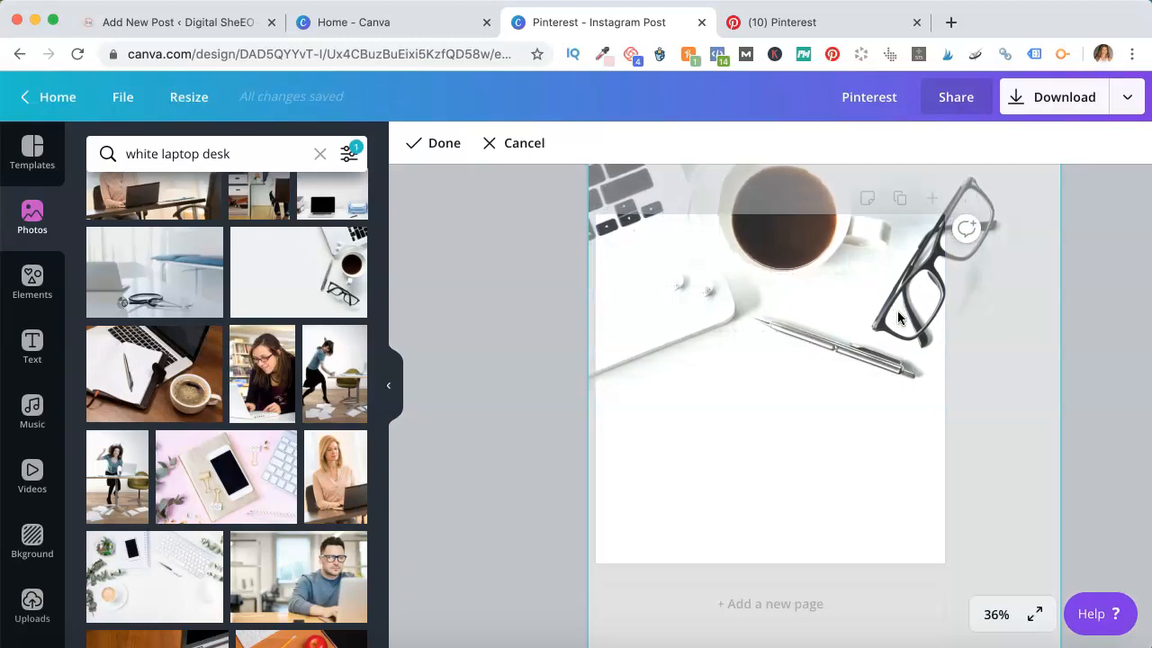
left_click(535, 360)
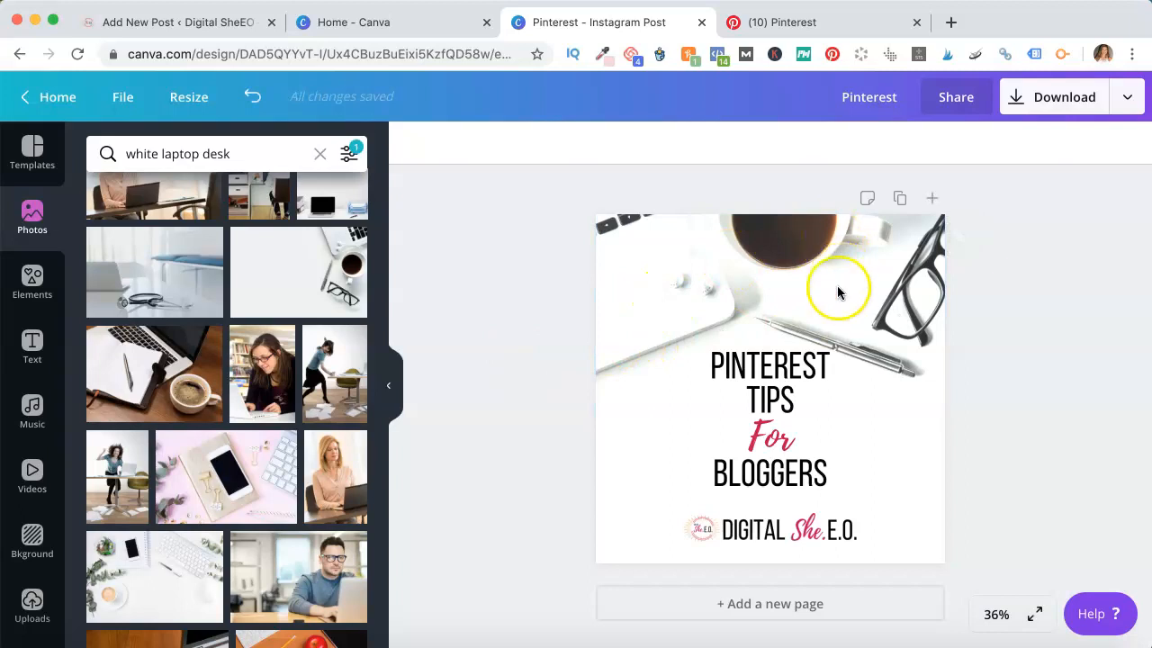
Shrink the Digital She.E.O. logo and move it slightly lower
left_click(777, 518)
left_click_drag(842, 522, 782, 535)
left_click_drag(778, 538, 779, 539)
left_click(1029, 462)
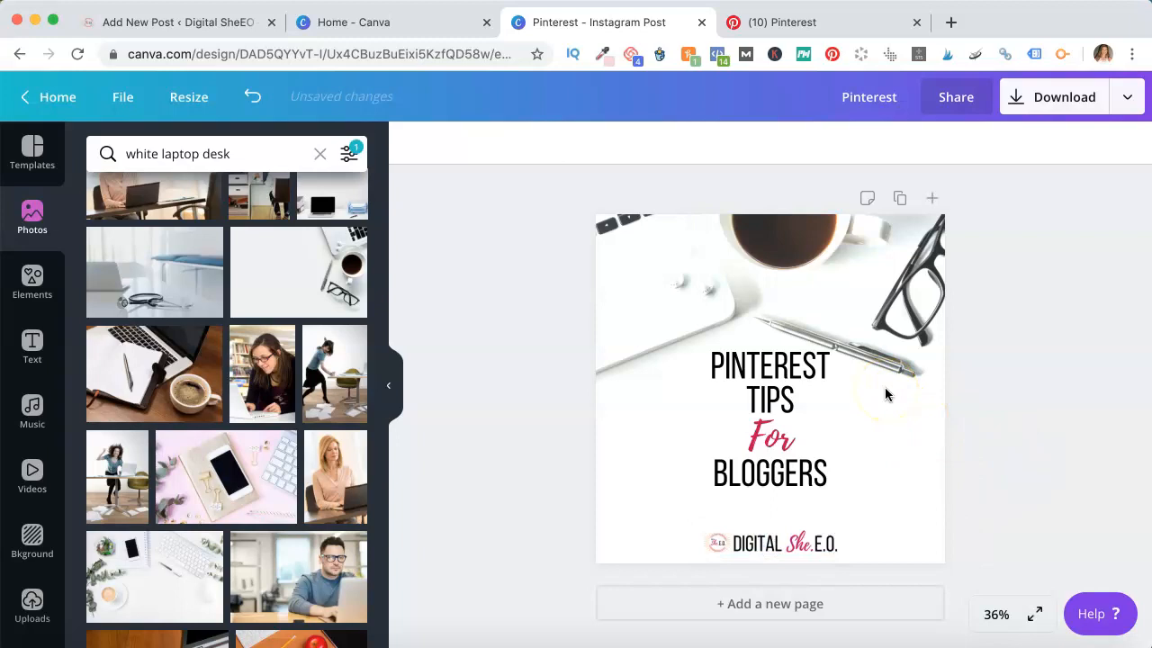
Duplicate the page to create a second copy of the design
left_click(900, 202)
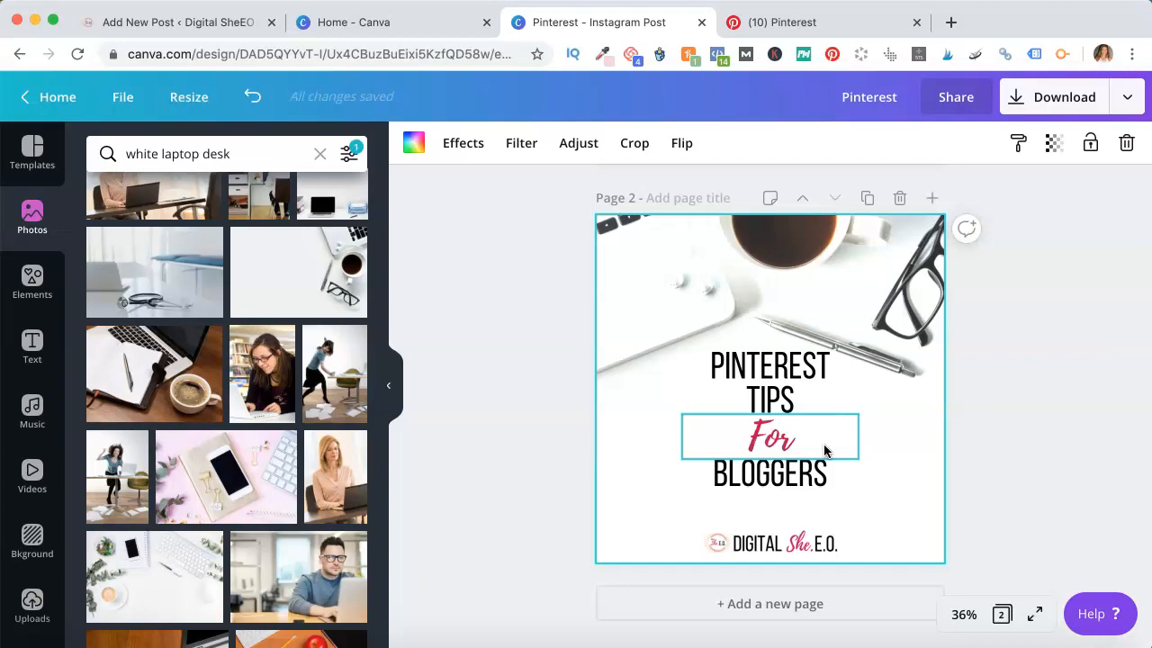
scroll(809, 405, "up", 5)
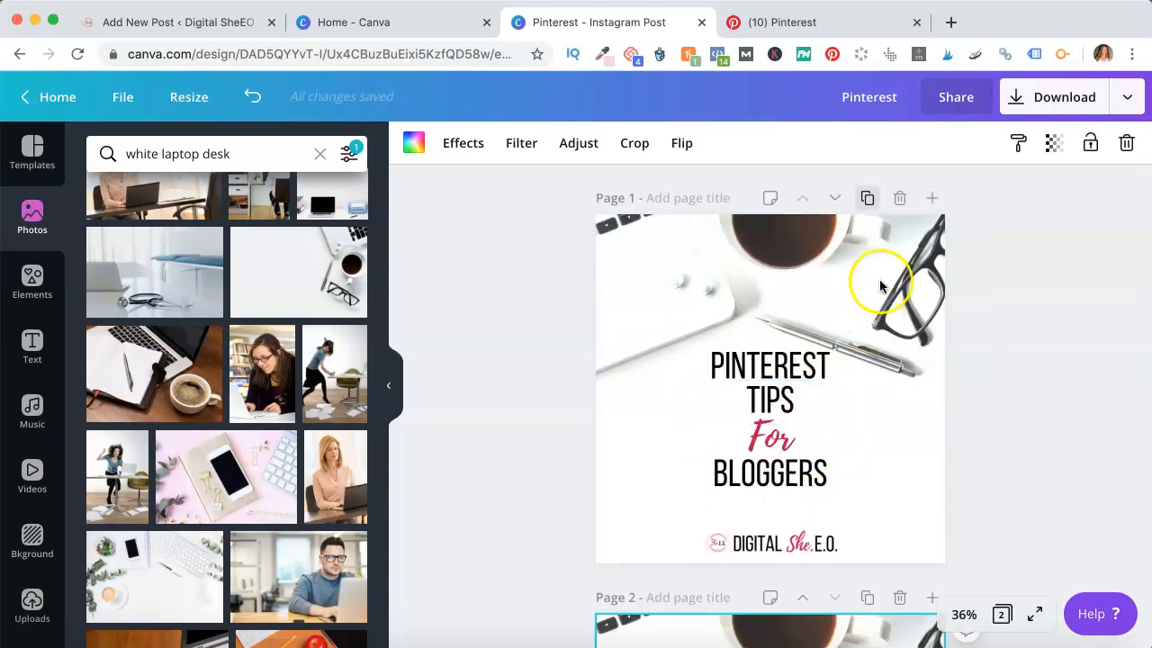
left_click(887, 276)
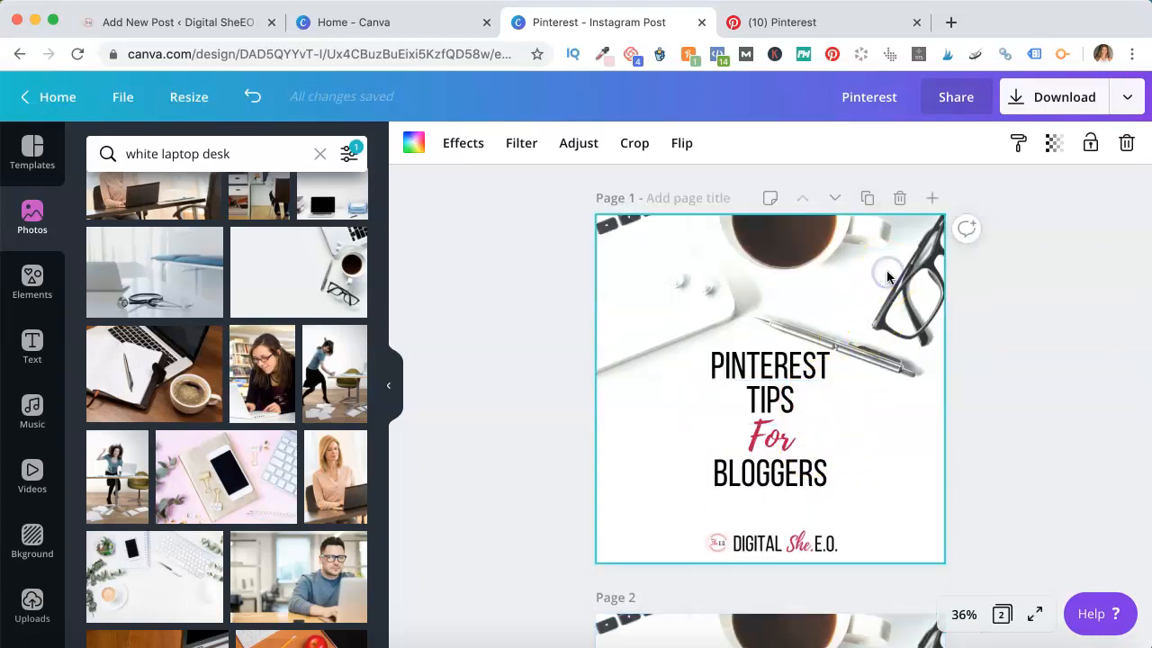
Download only page 1 of the design as a PNG
left_click(1015, 104)
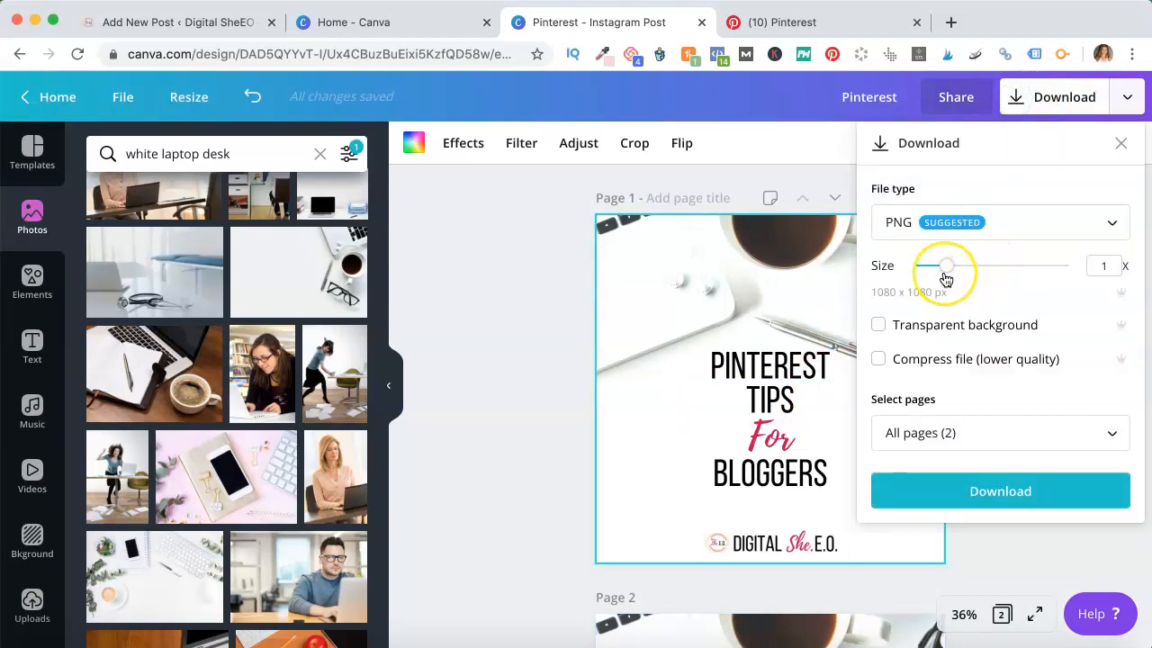
left_click(991, 433)
left_click(1018, 258)
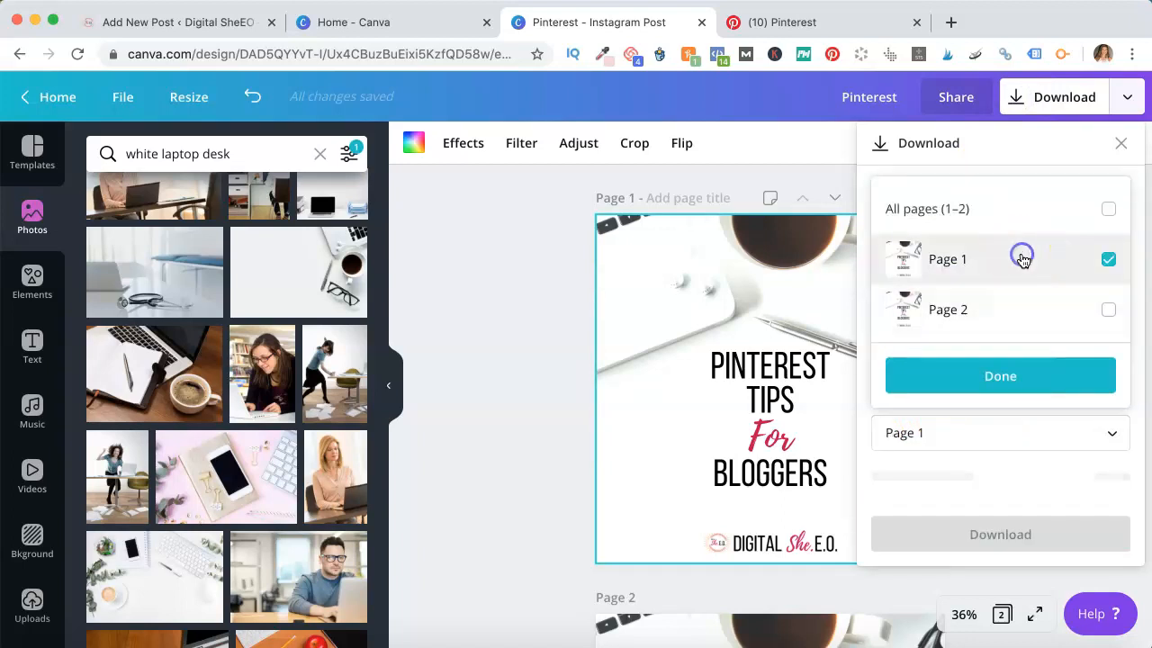
left_click(1021, 378)
left_click(1002, 492)
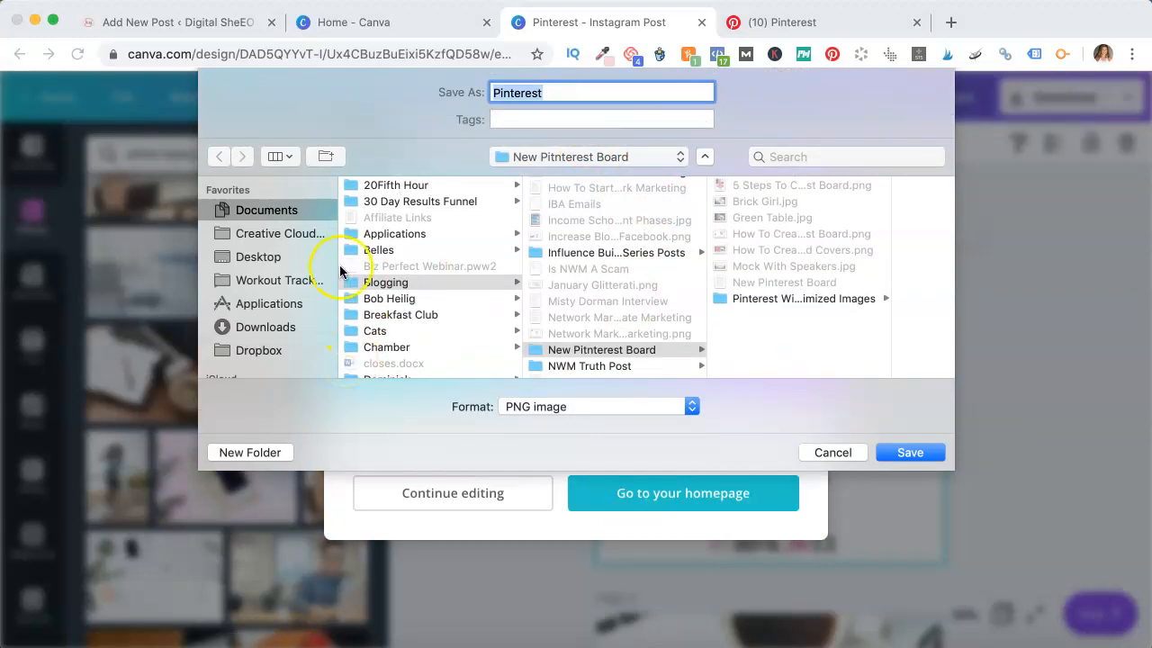
Save the PNG to the Desktop as Pinterest Tips For Bloggers and close the published message
left_click(312, 256)
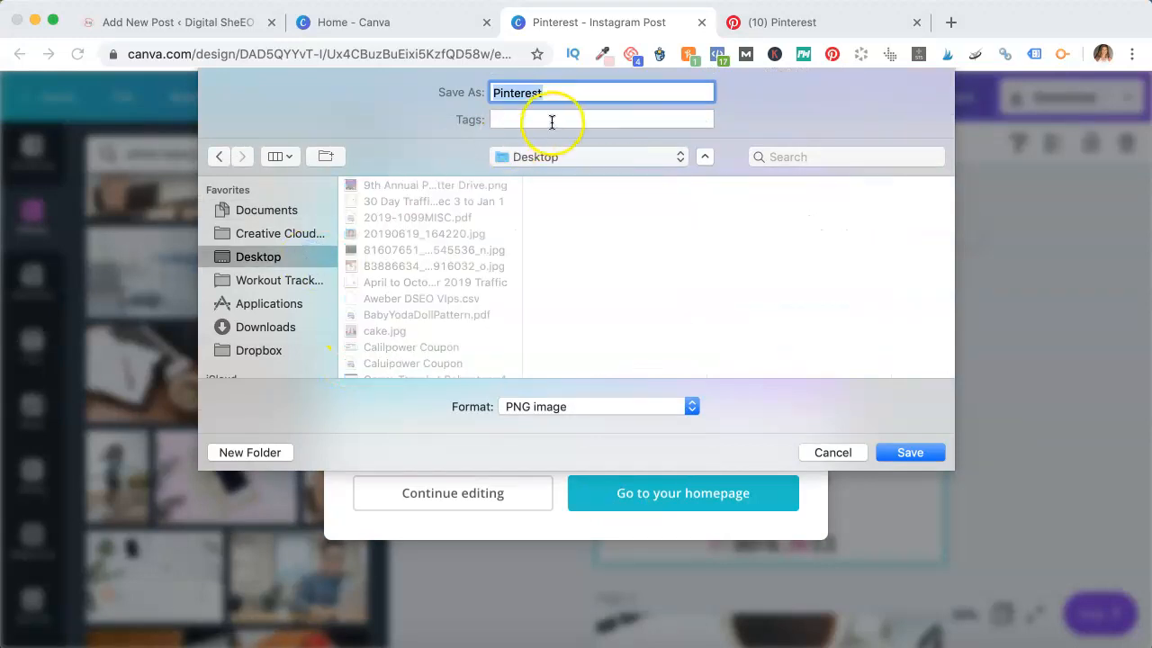
left_click(569, 90)
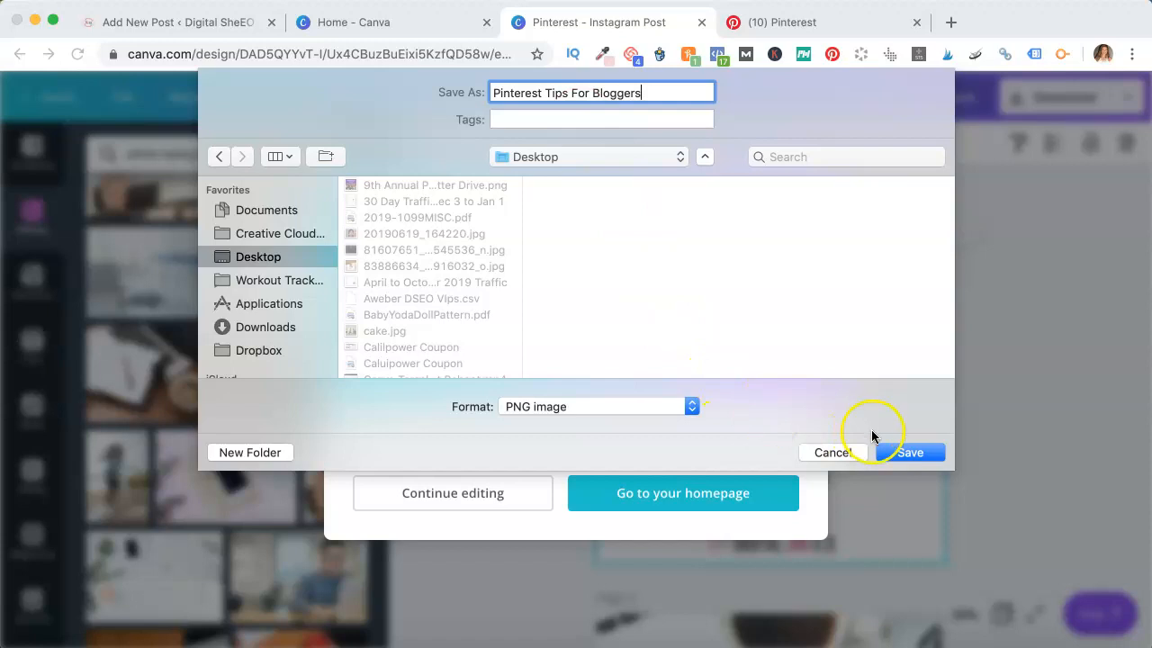
left_click(921, 452)
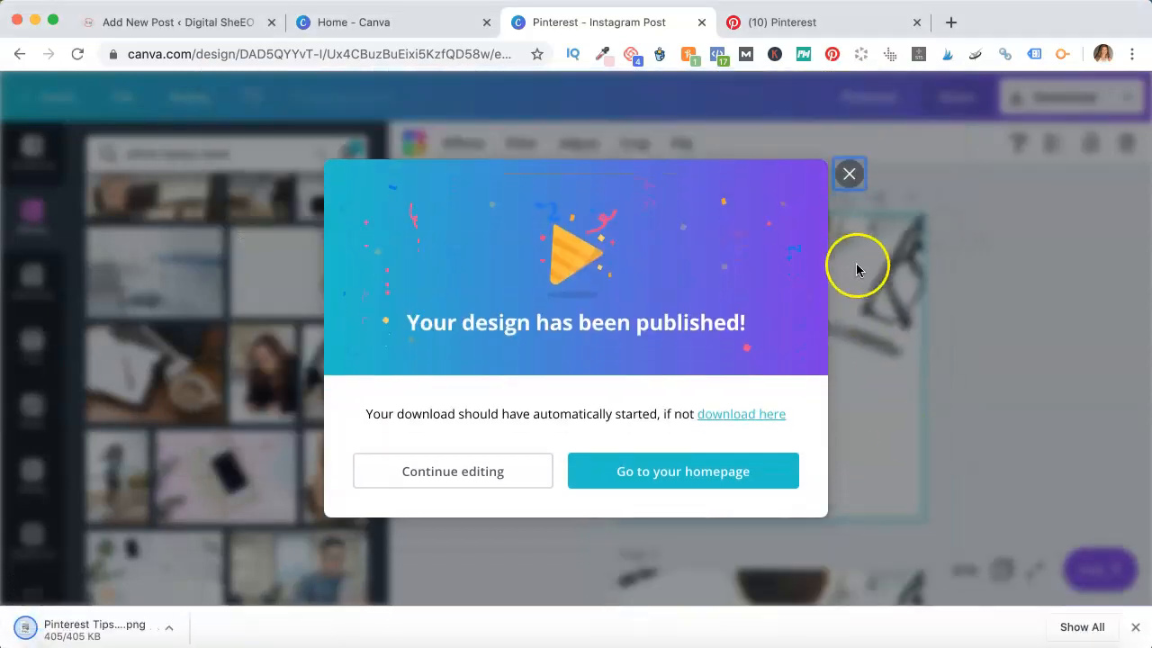
left_click(850, 173)
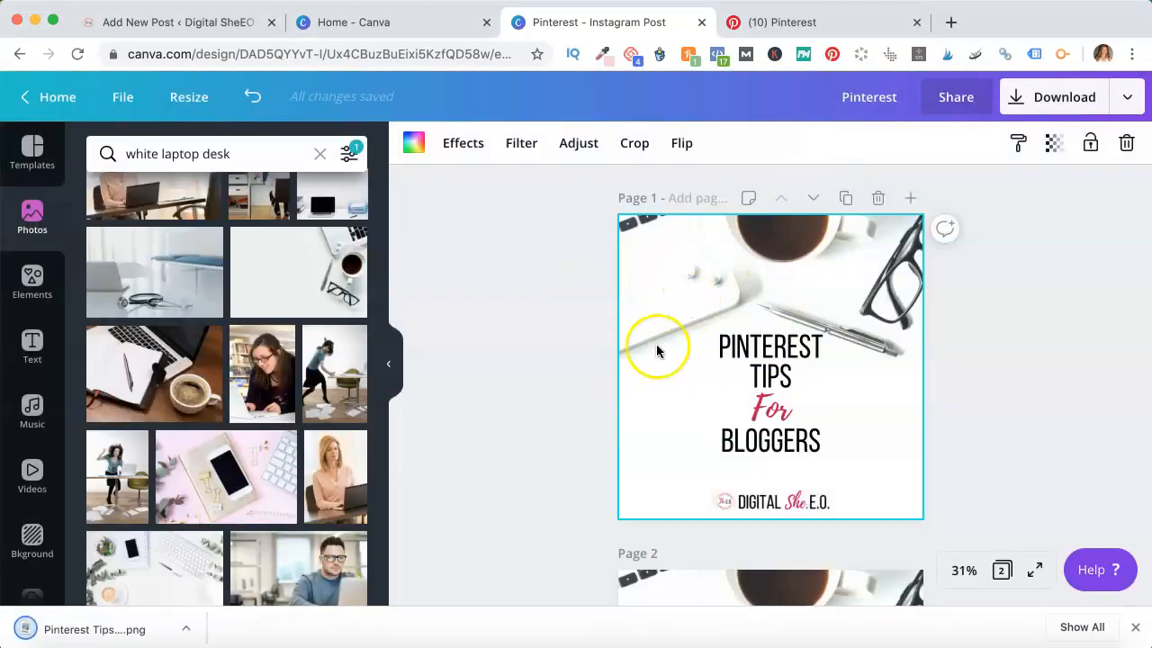
scroll(635, 386, "down", 5)
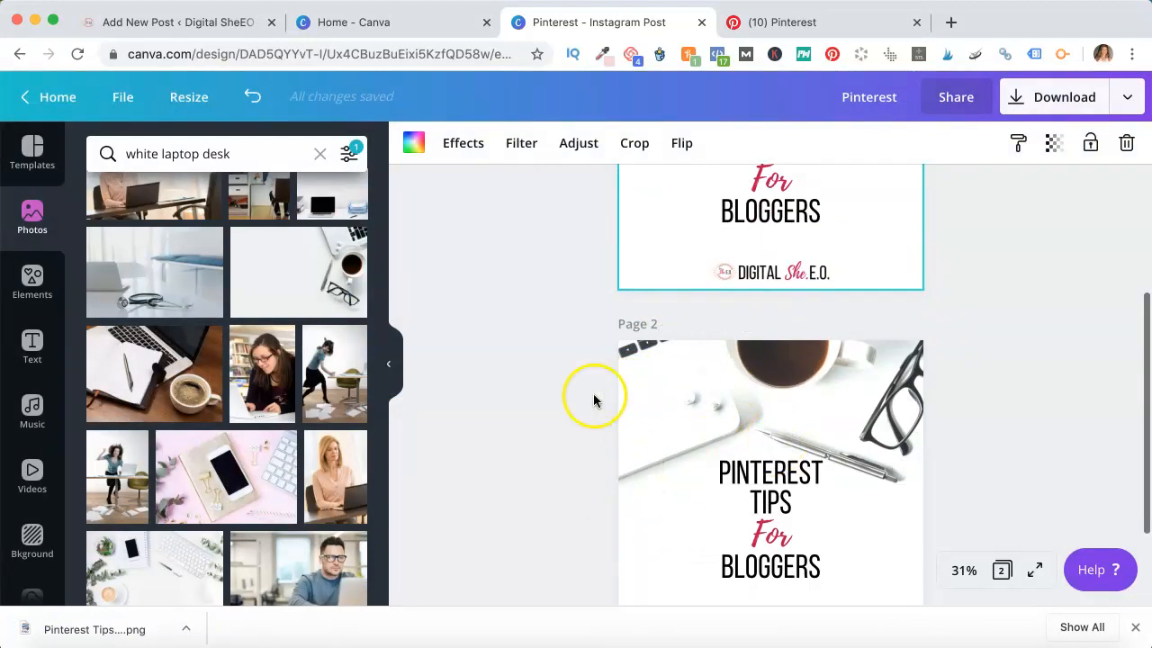
scroll(592, 394, "up", 5)
Open the Board Covers design from All your designs on the Canva home page
left_click(412, 25)
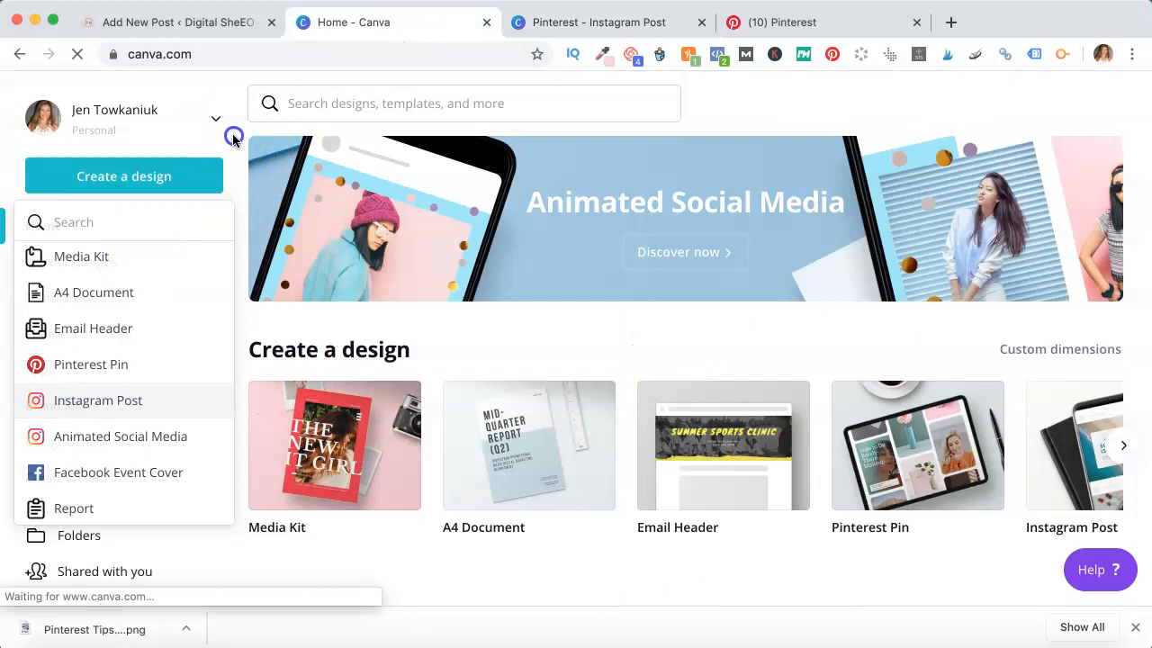
left_click(234, 135)
left_click(125, 260)
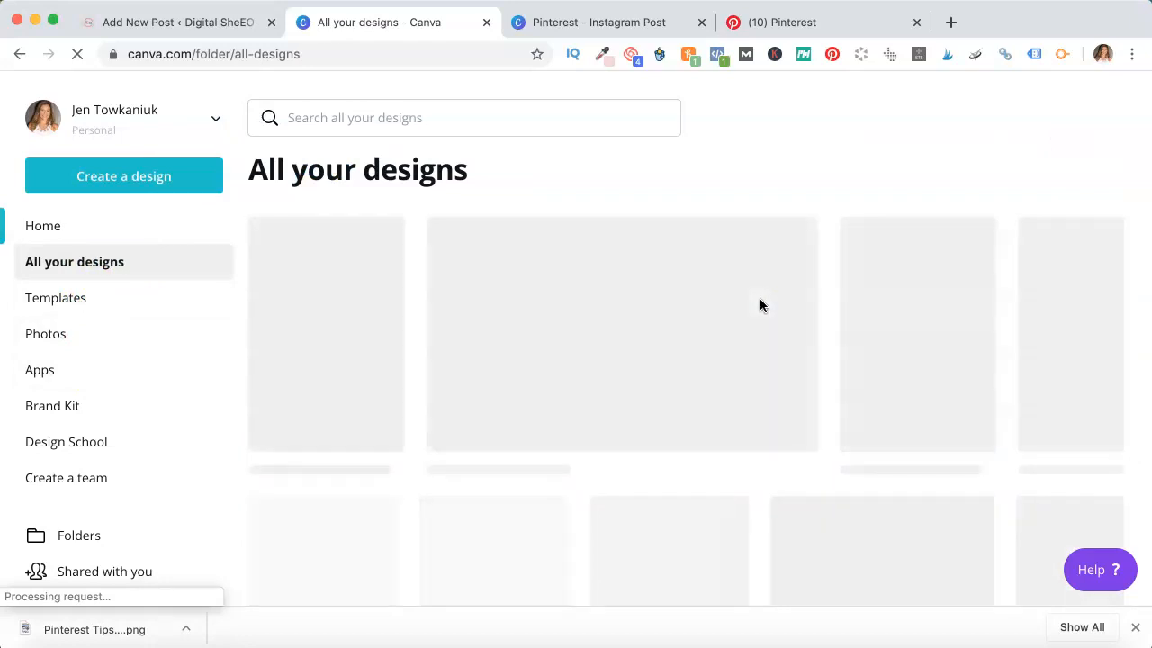
scroll(759, 298, "down", 5)
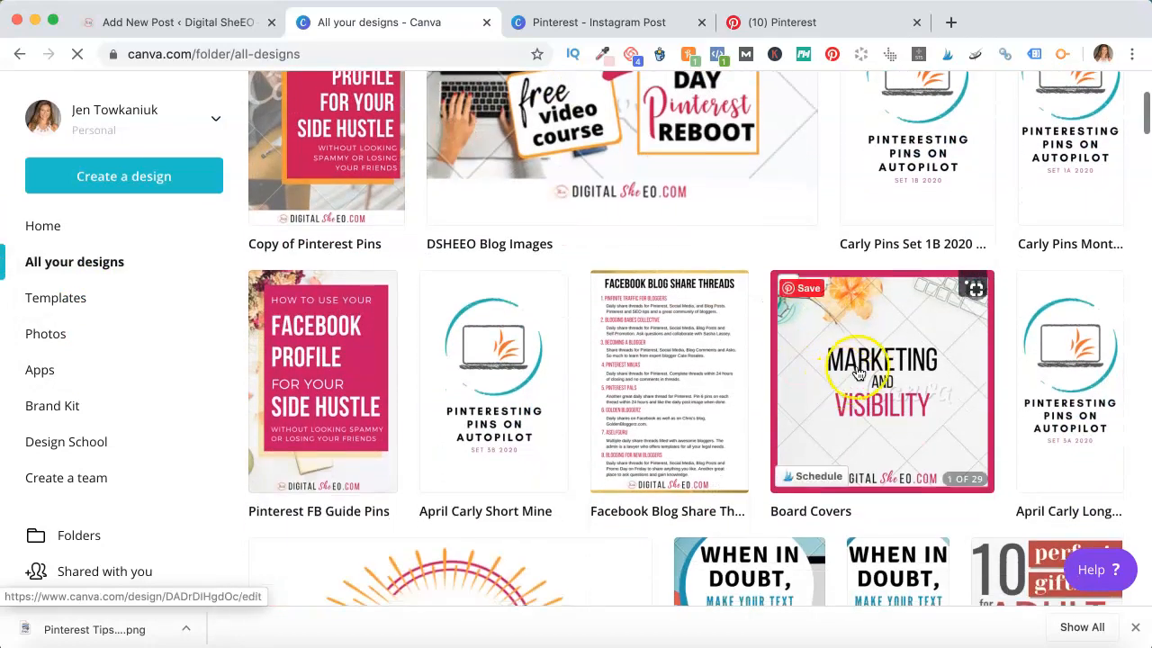
left_click(856, 365)
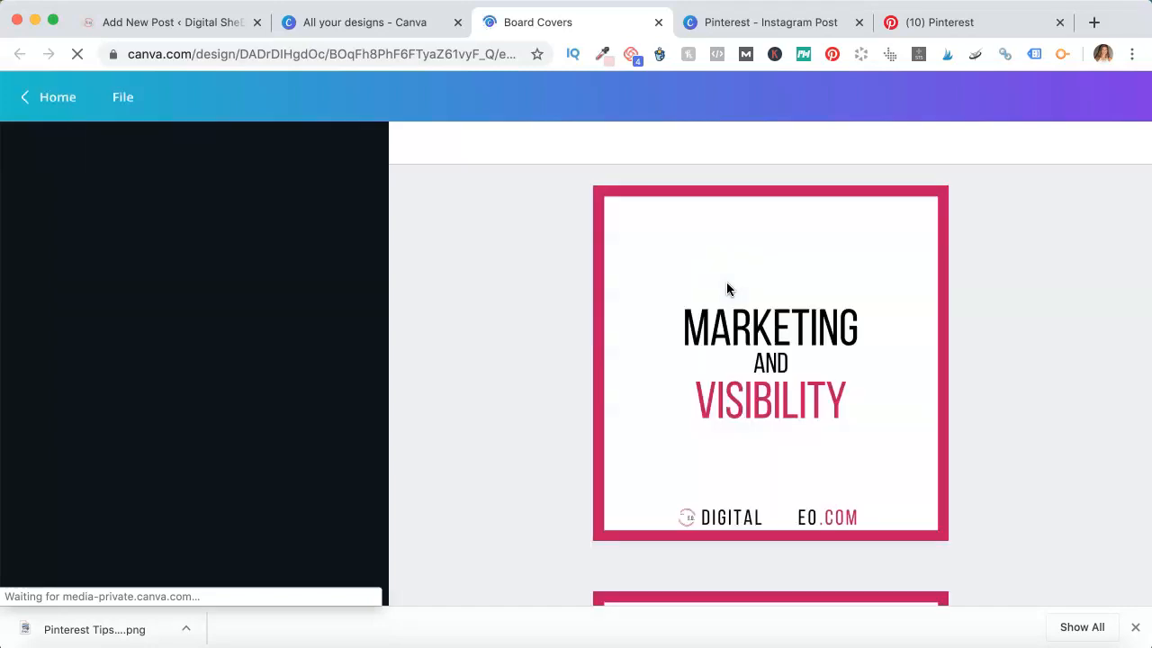
Browse through the pages of the Board Covers design
scroll(550, 268, "down", 15)
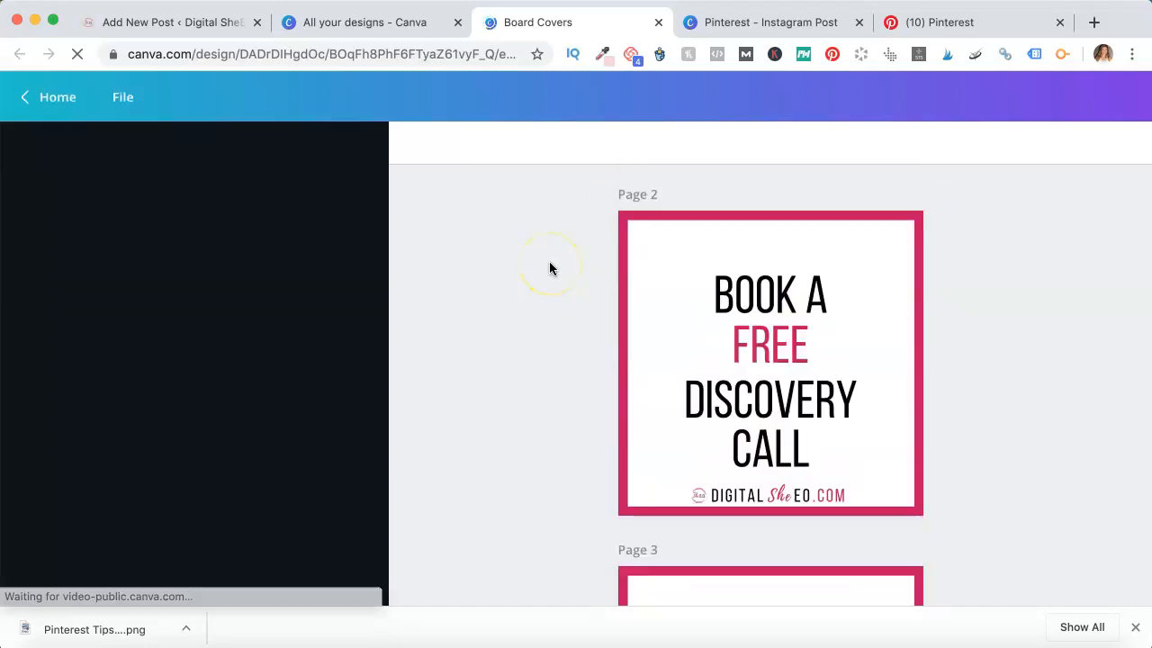
scroll(550, 268, "down", 2)
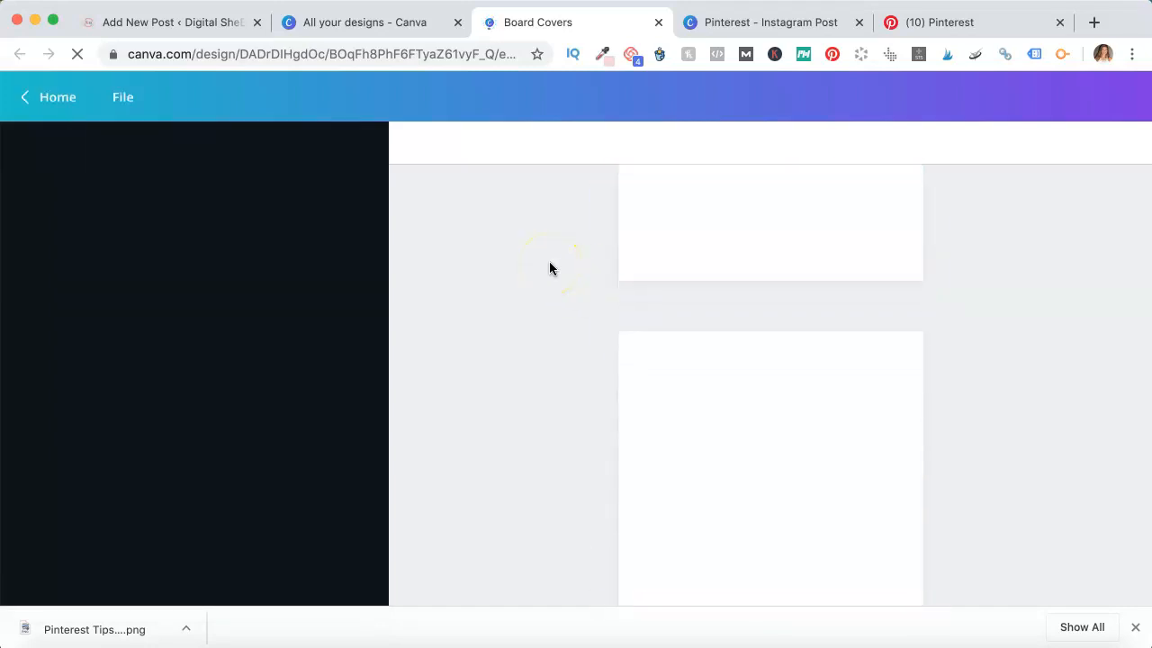
scroll(550, 268, "down", 3)
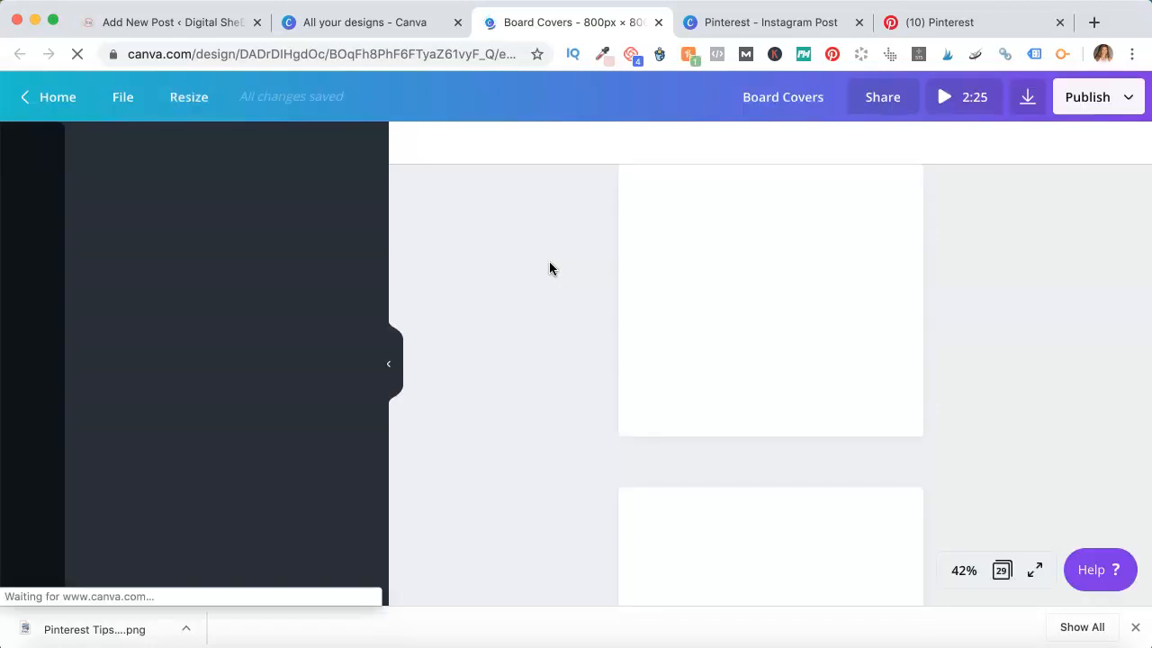
scroll(549, 268, "down", 10)
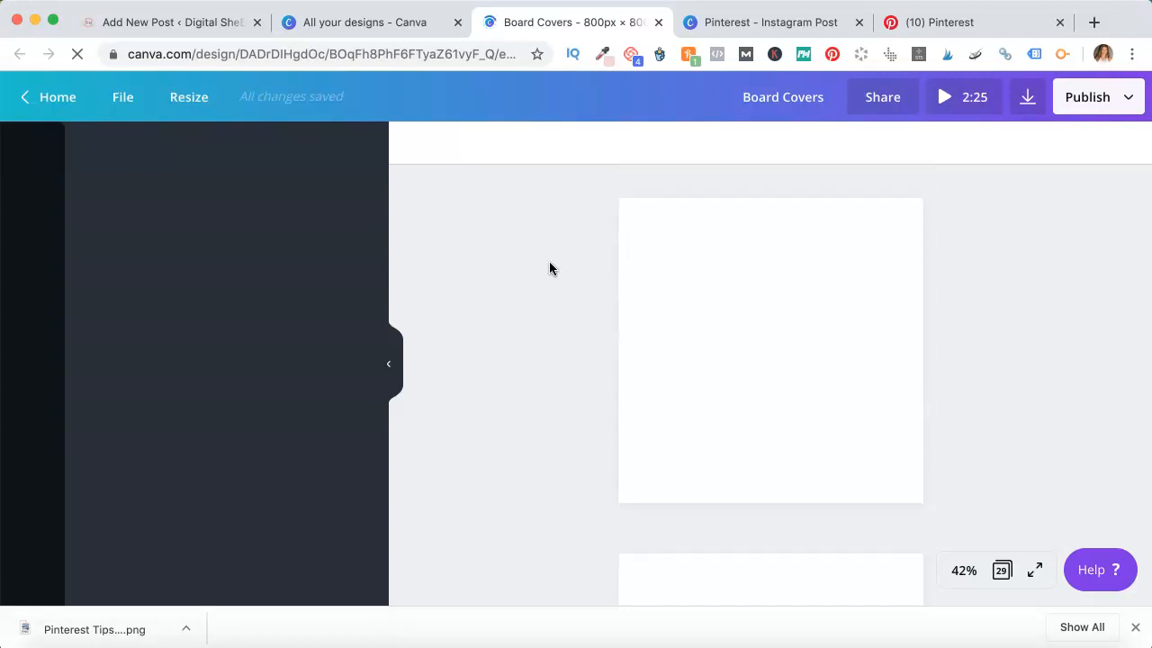
scroll(549, 268, "down", 10)
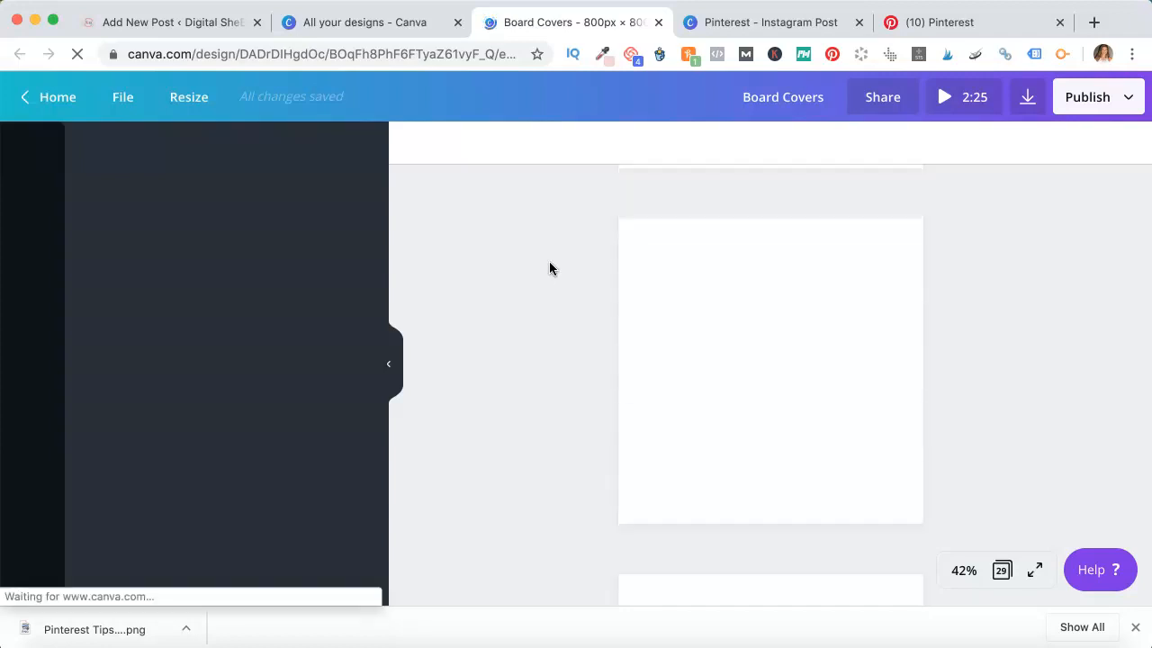
scroll(549, 268, "down", 1)
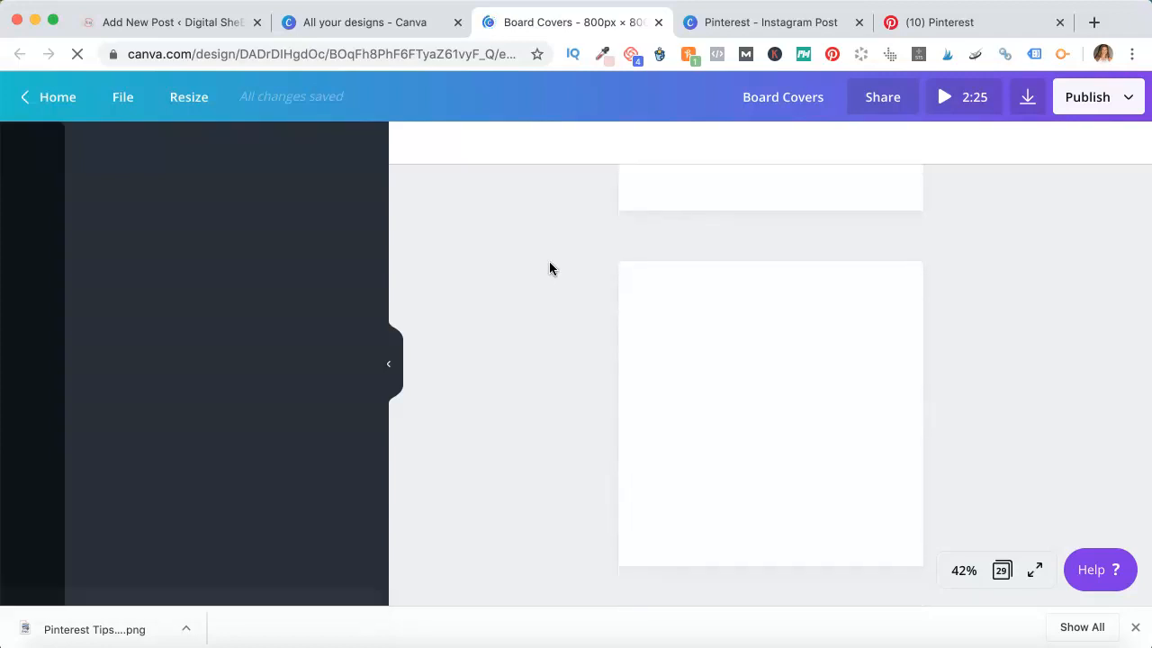
left_click(553, 364)
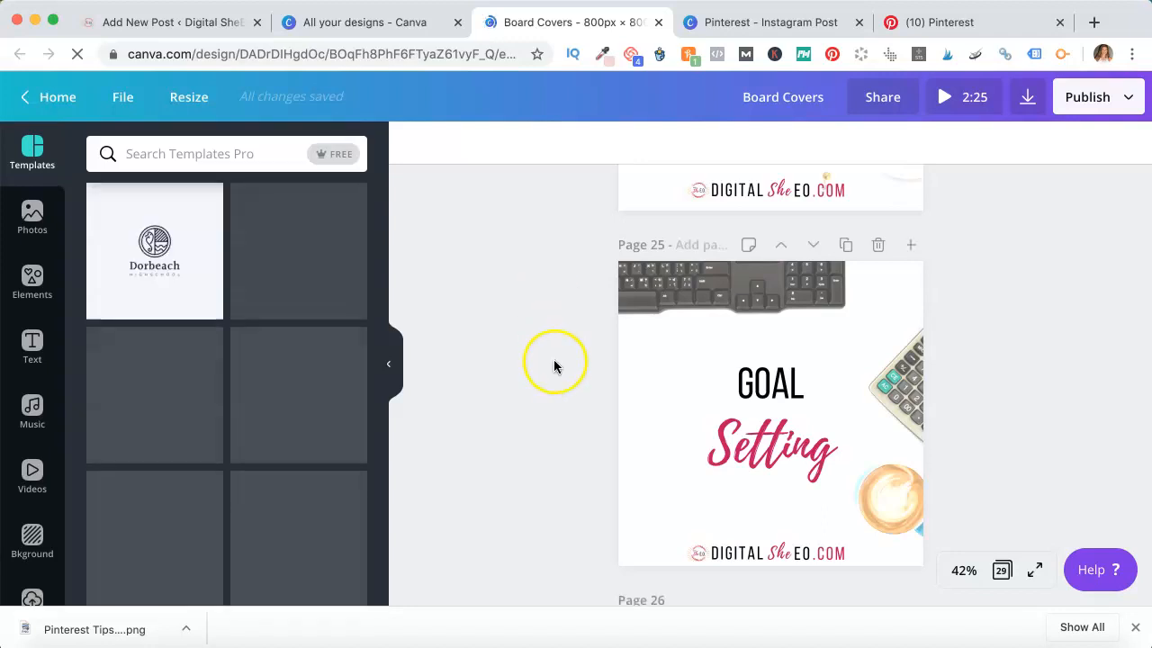
scroll(554, 364, "up", 4)
scroll(553, 365, "up", 7)
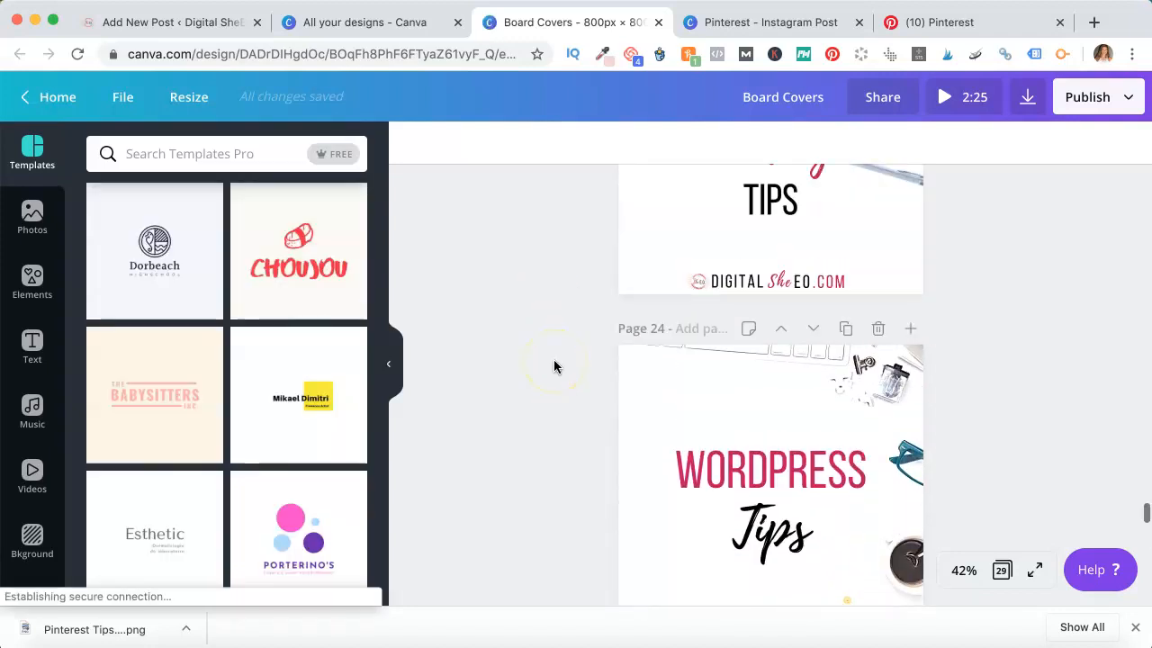
scroll(554, 364, "up", 2)
scroll(554, 364, "down", 10)
scroll(554, 364, "down", 7)
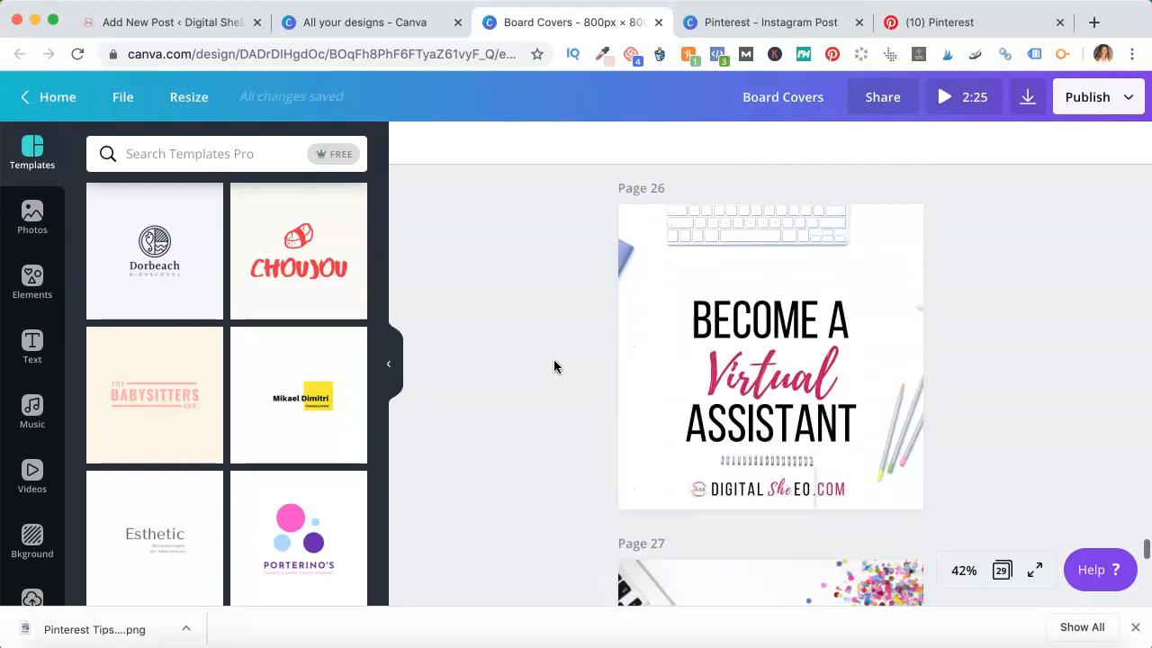
scroll(553, 365, "up", 7)
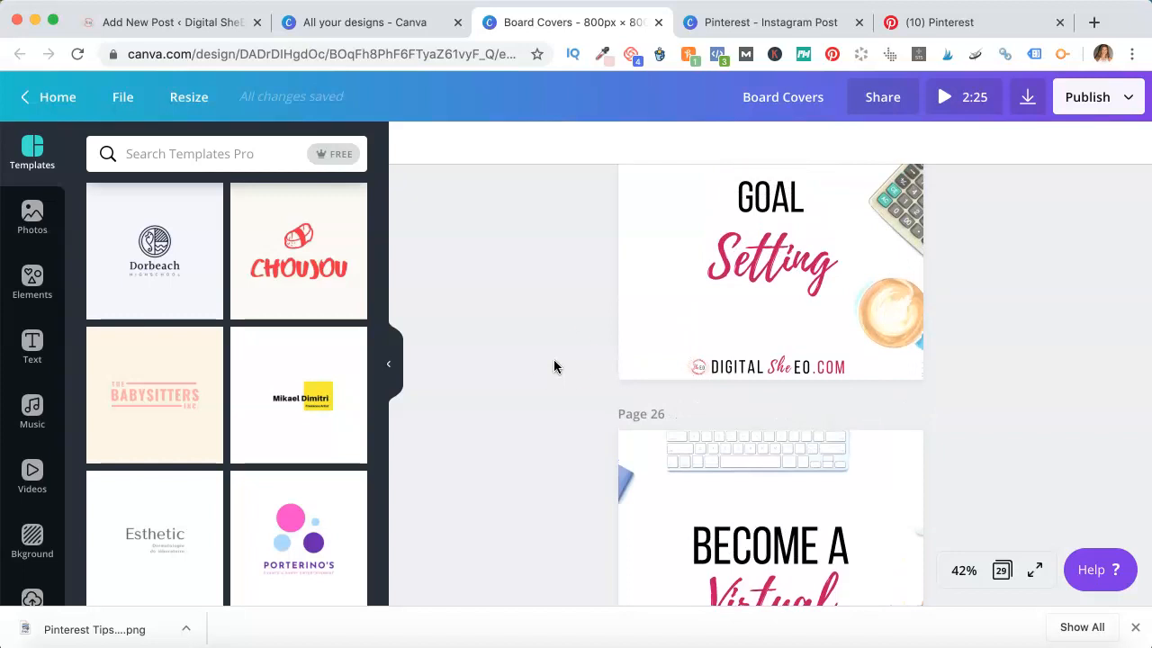
scroll(663, 226, "up", 2)
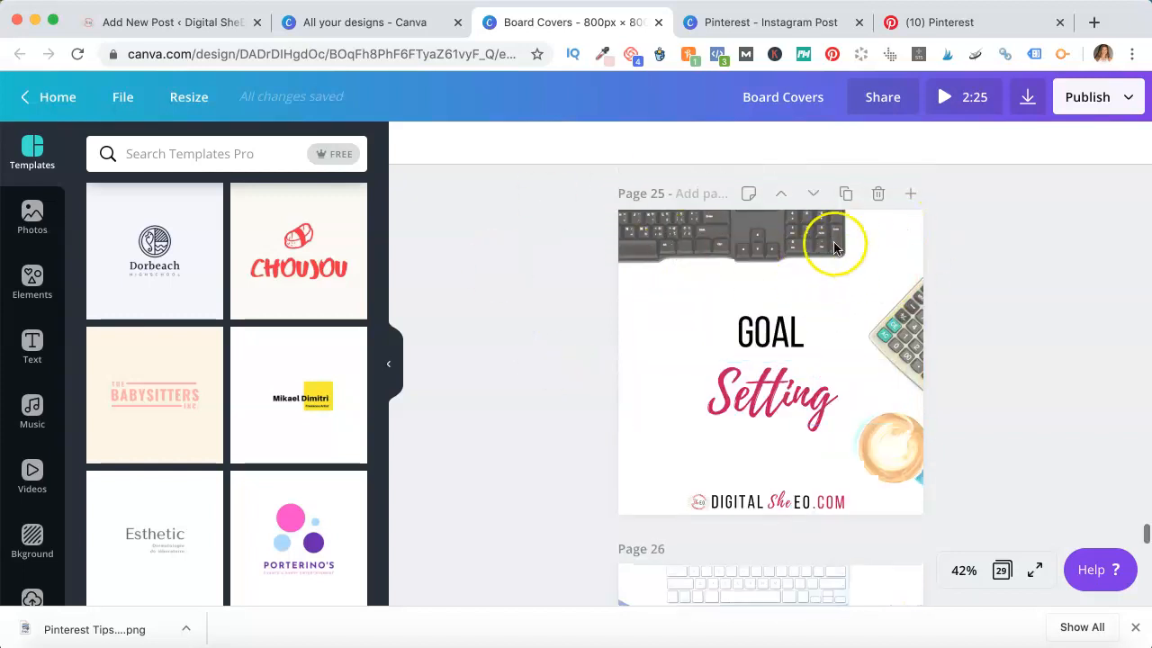
Open the full list of recently used photos and scroll through it
left_click(31, 216)
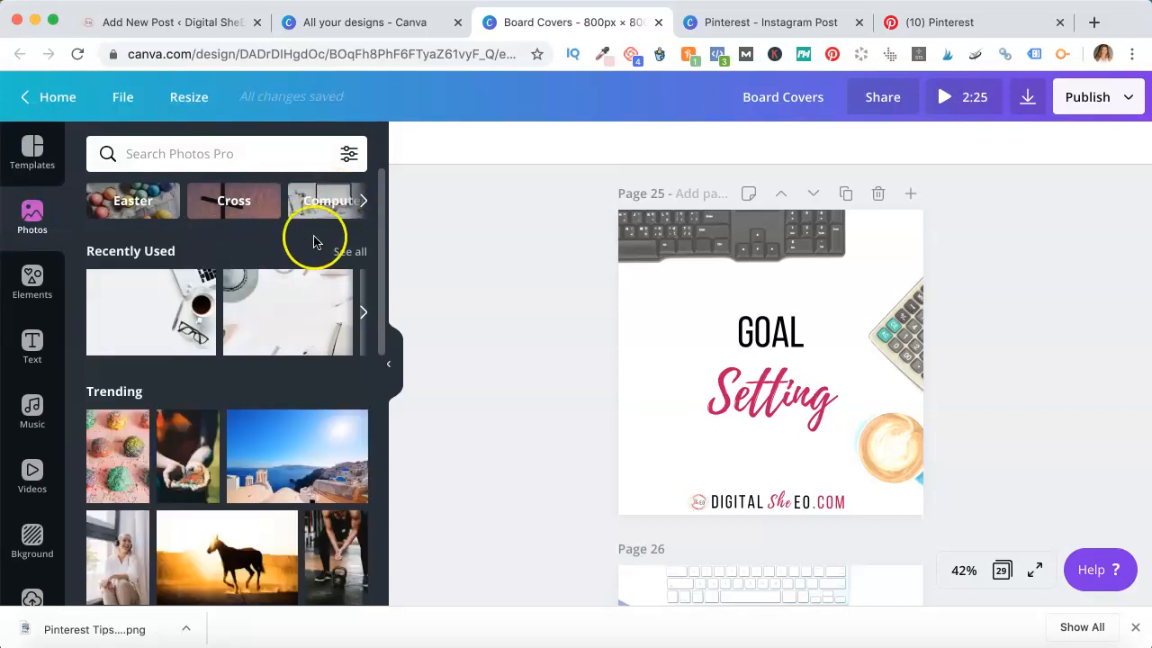
left_click(346, 251)
scroll(239, 334, "down", 10)
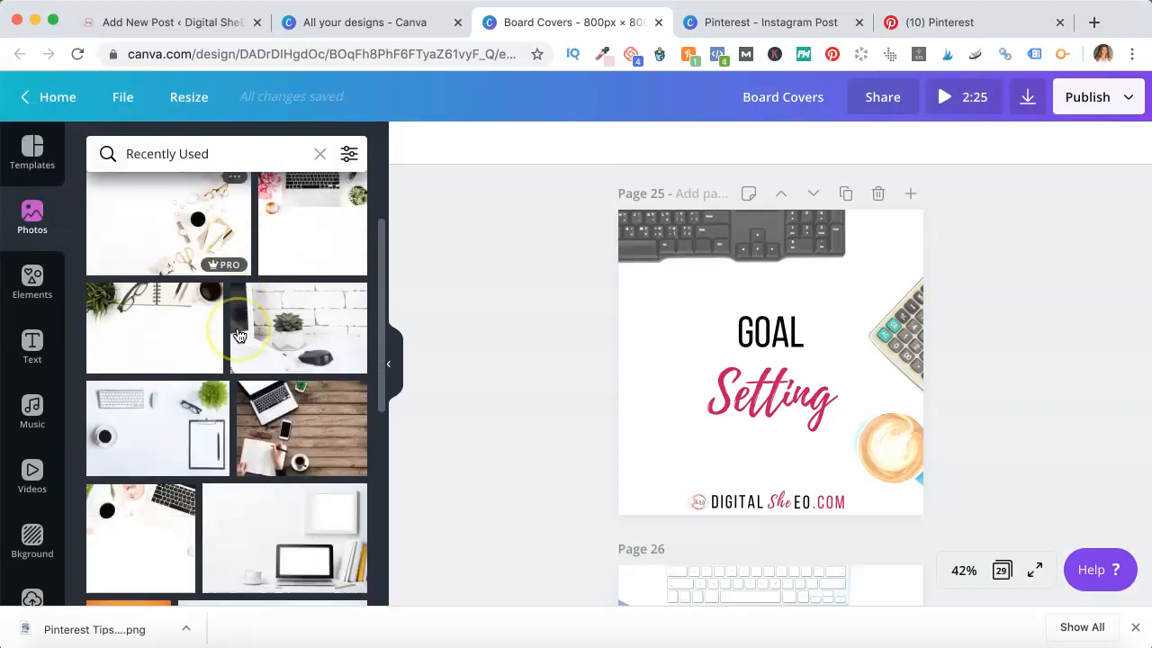
scroll(239, 335, "up", 8)
scroll(239, 335, "up", 2)
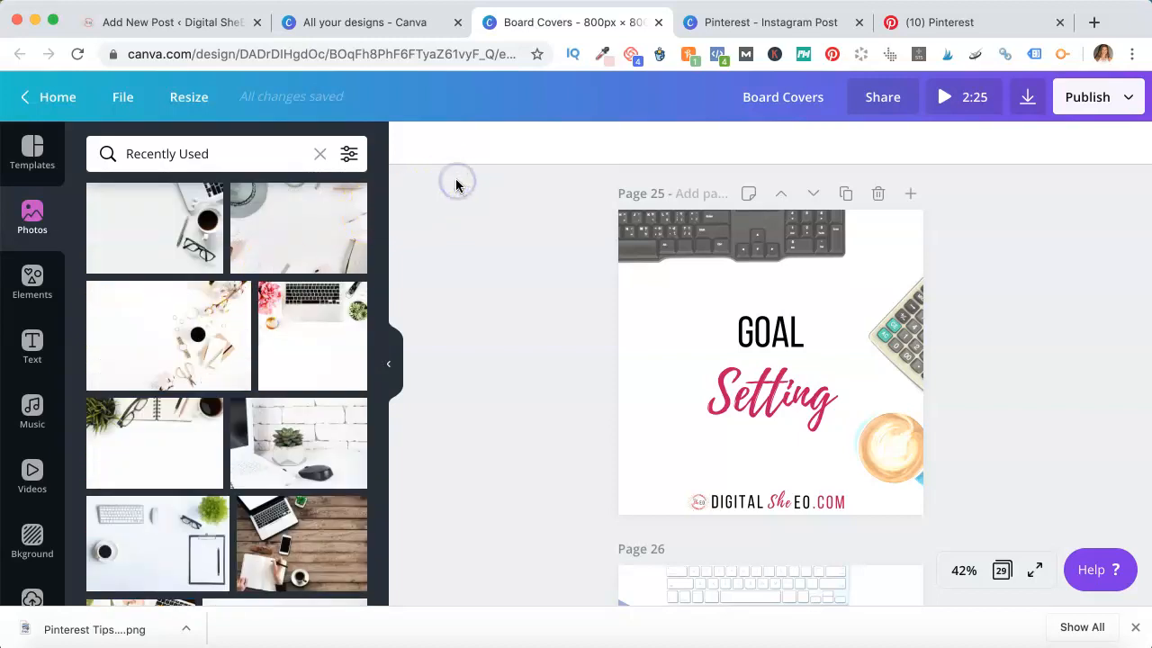
Switch to Pinterest and open the Pinterest Tips For Bloggers board in a new tab
left_click(976, 22)
scroll(617, 339, "up", 1)
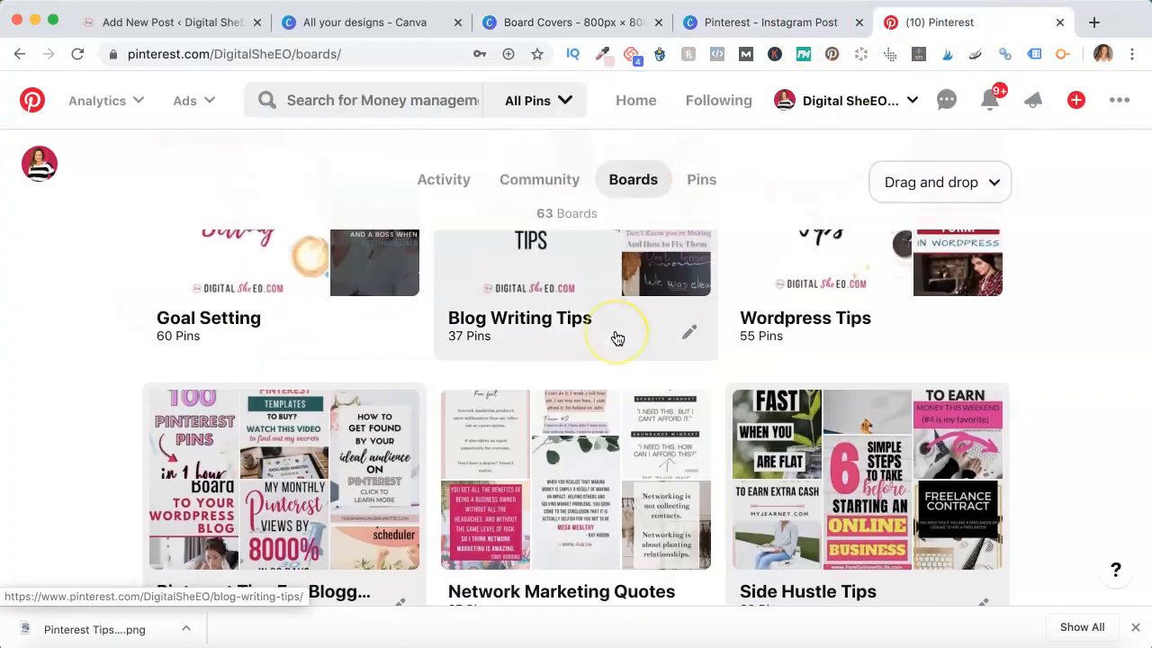
scroll(617, 338, "down", 4)
scroll(618, 338, "up", 3)
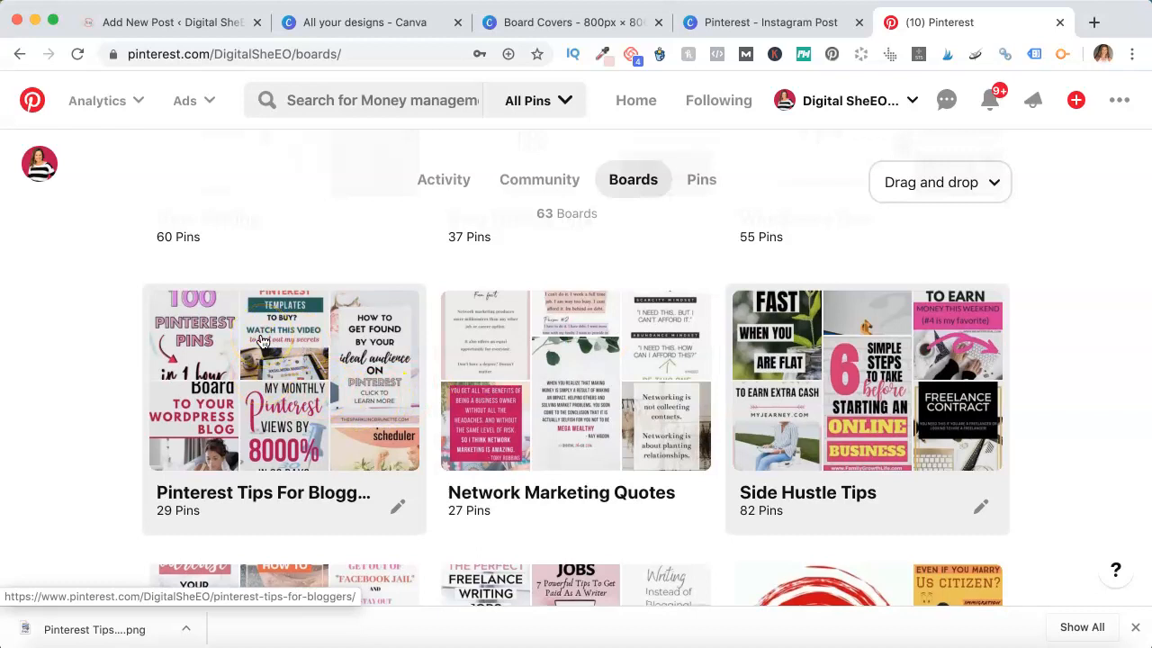
right_click(276, 338)
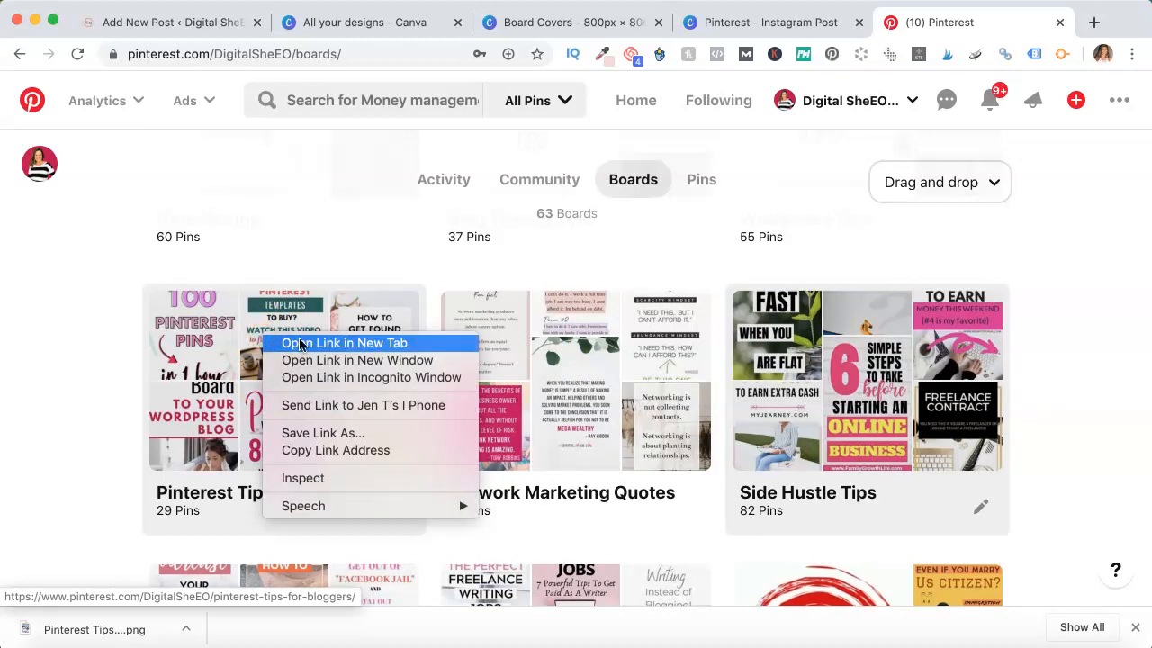
left_click(300, 344)
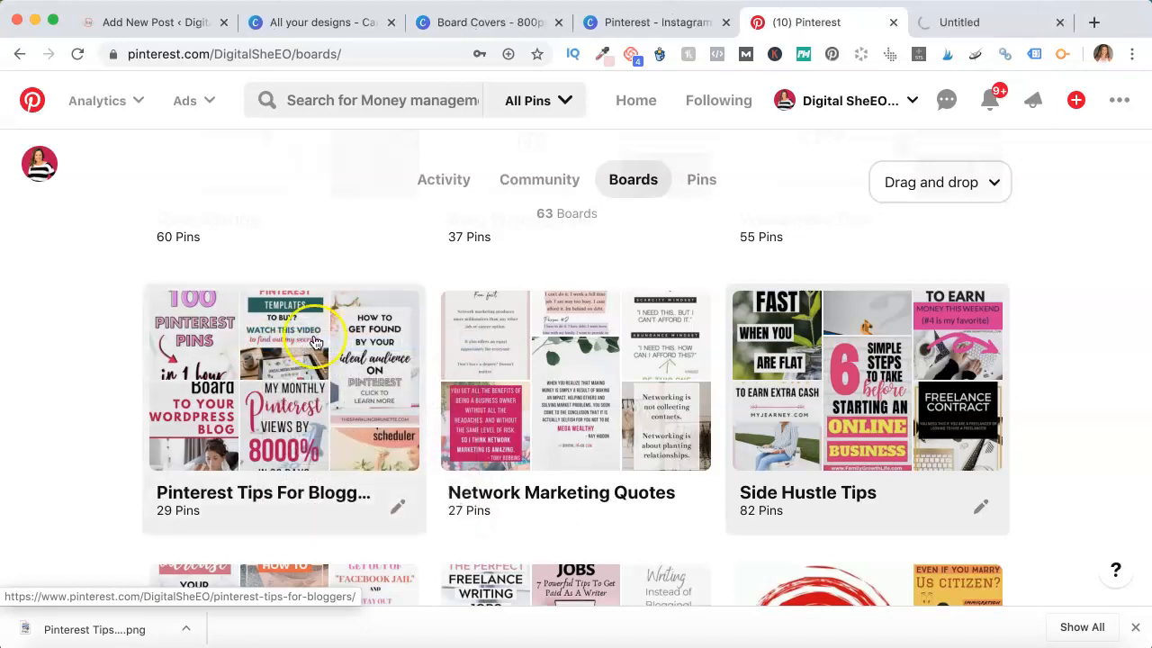
left_click(990, 30)
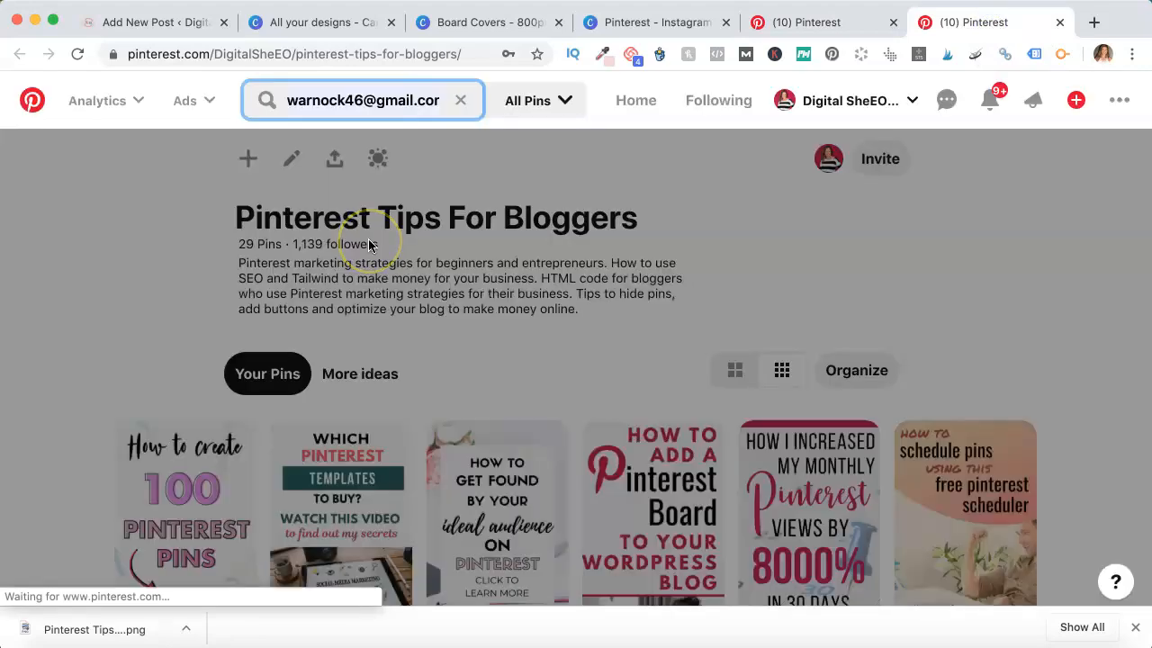
Clear the Pinterest search box, select the board's web address, and return to the boards tab
left_click(805, 252)
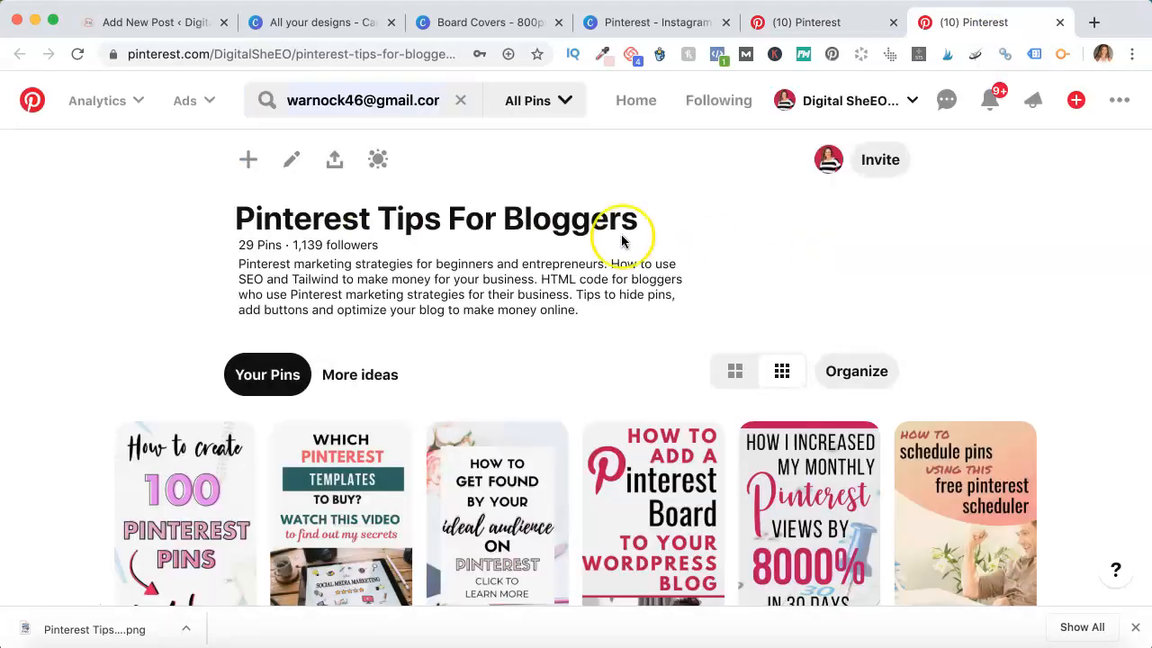
left_click(467, 105)
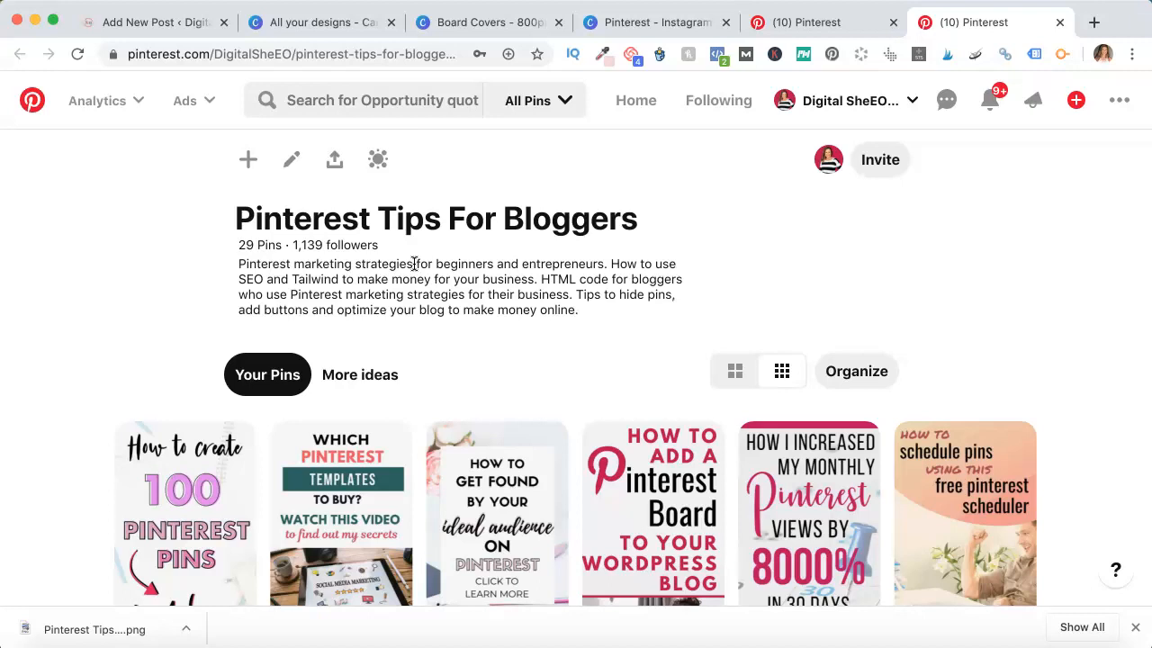
left_click(446, 51)
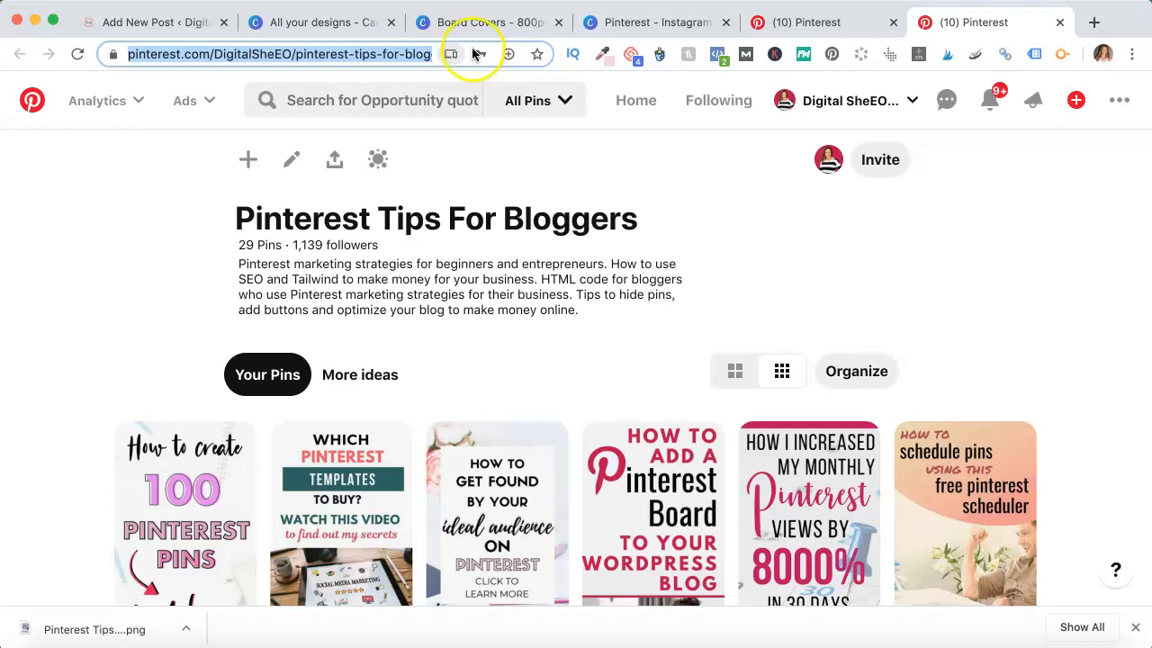
left_click(804, 24)
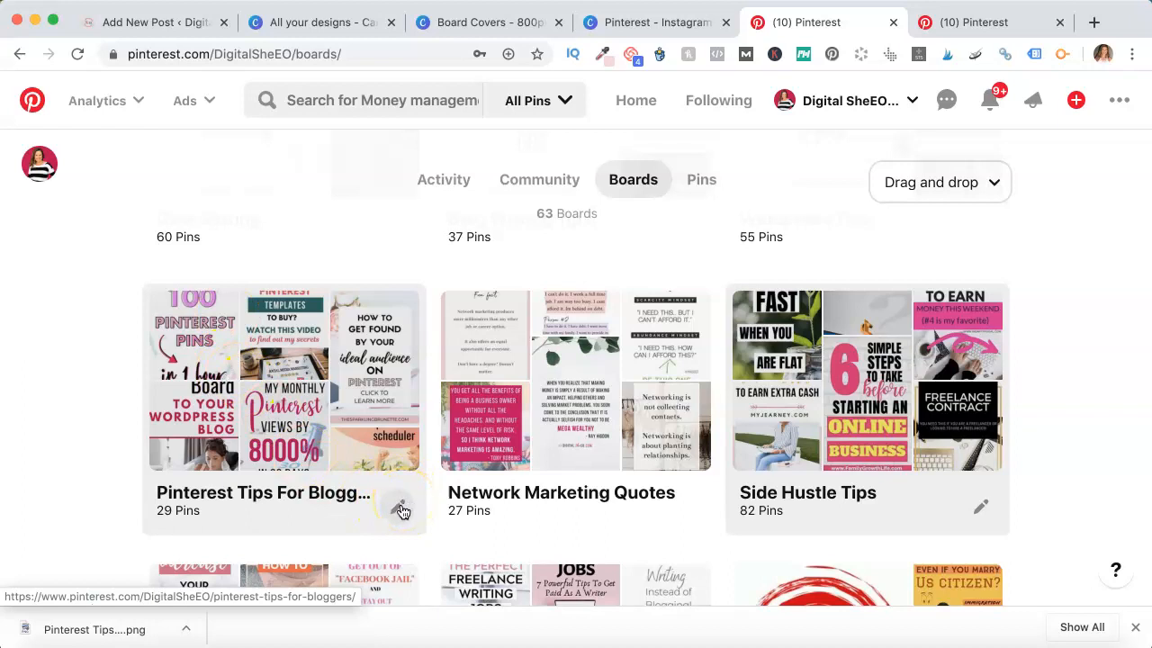
Open the Pinterest Tips For Bloggers board from the boards list
left_click(401, 510)
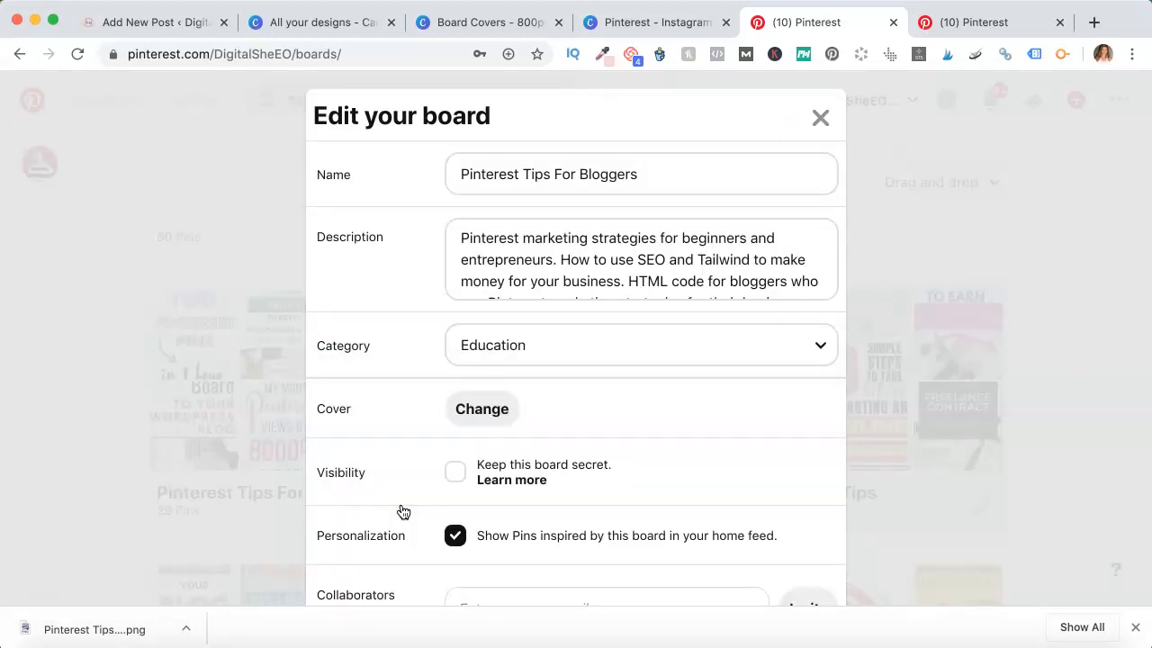
left_click(819, 117)
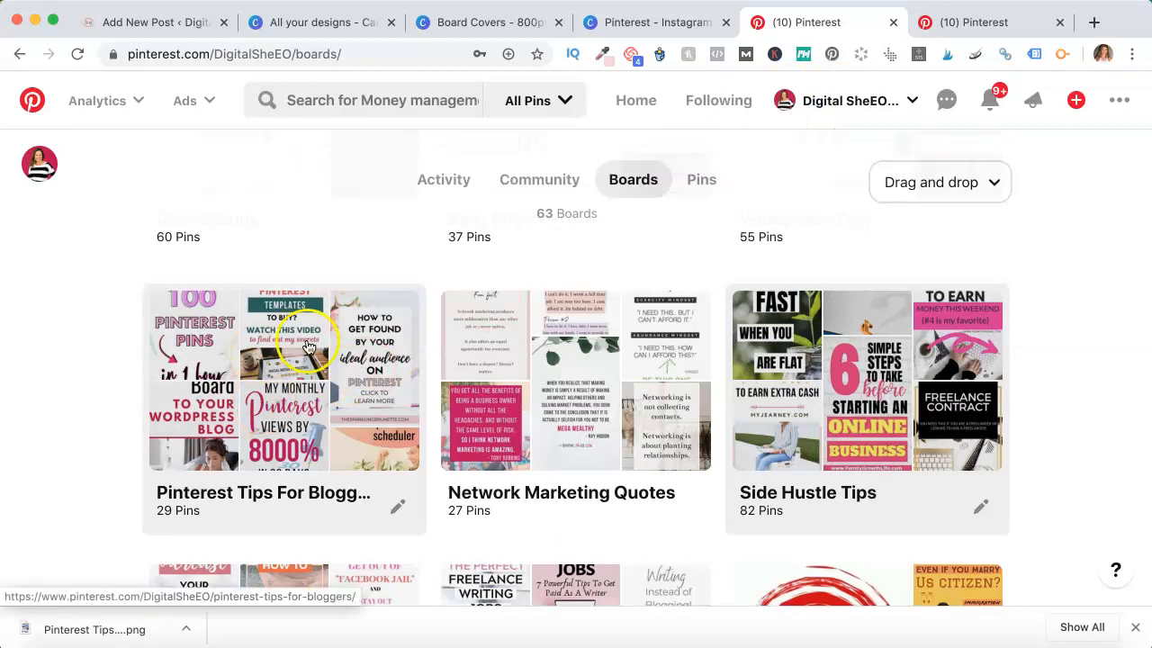
left_click(306, 344)
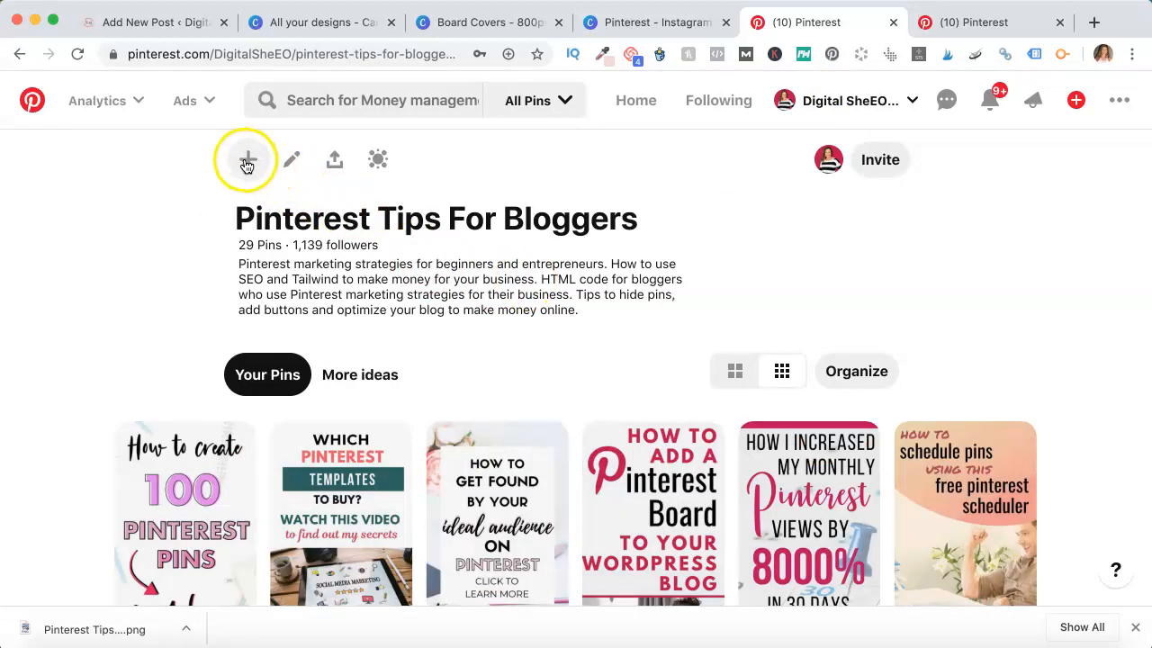
Start a new Pin on the board and upload the Pinterest Tip...Bloggers.png image from the Desktop
left_click(247, 161)
left_click(224, 245)
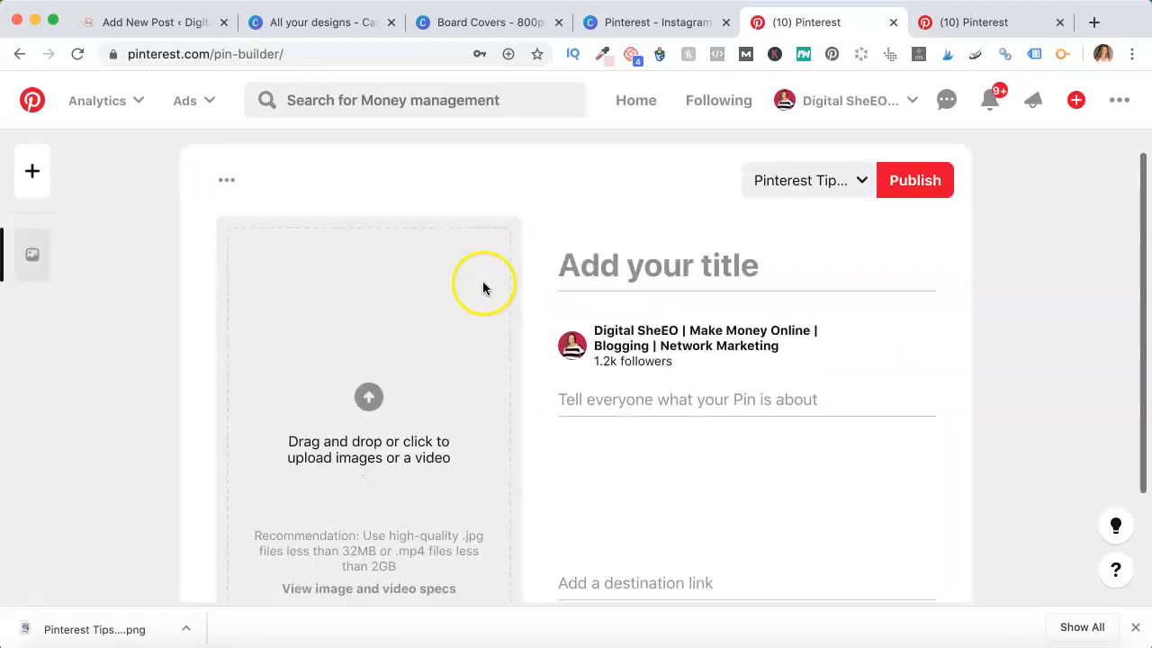
left_click(464, 315)
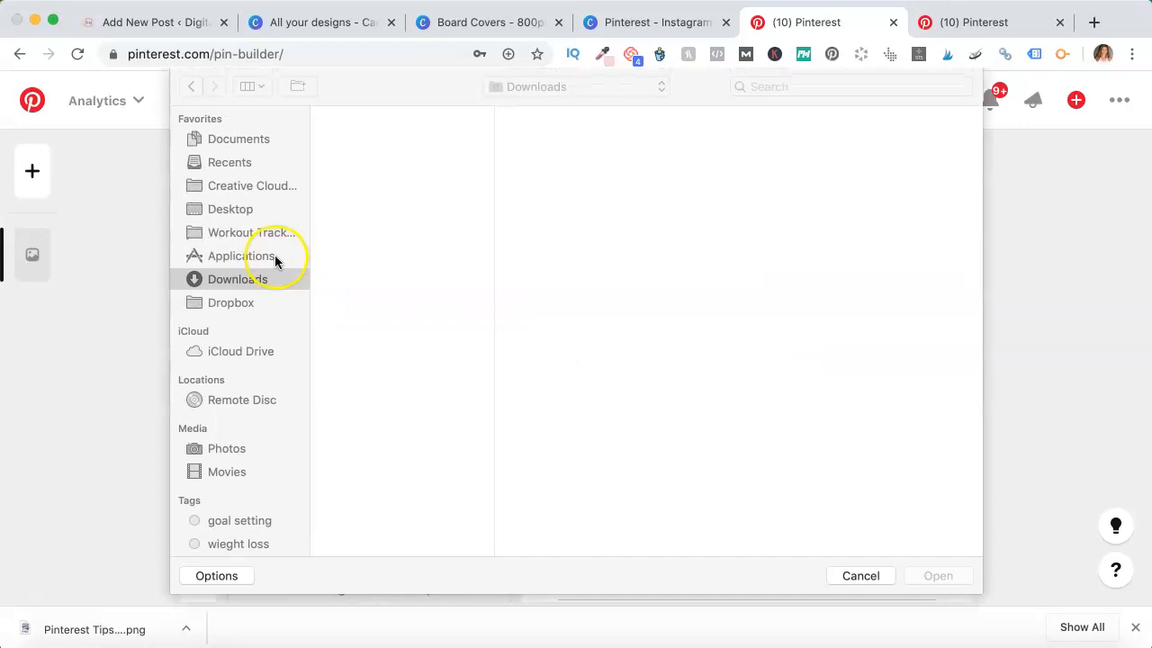
left_click(279, 210)
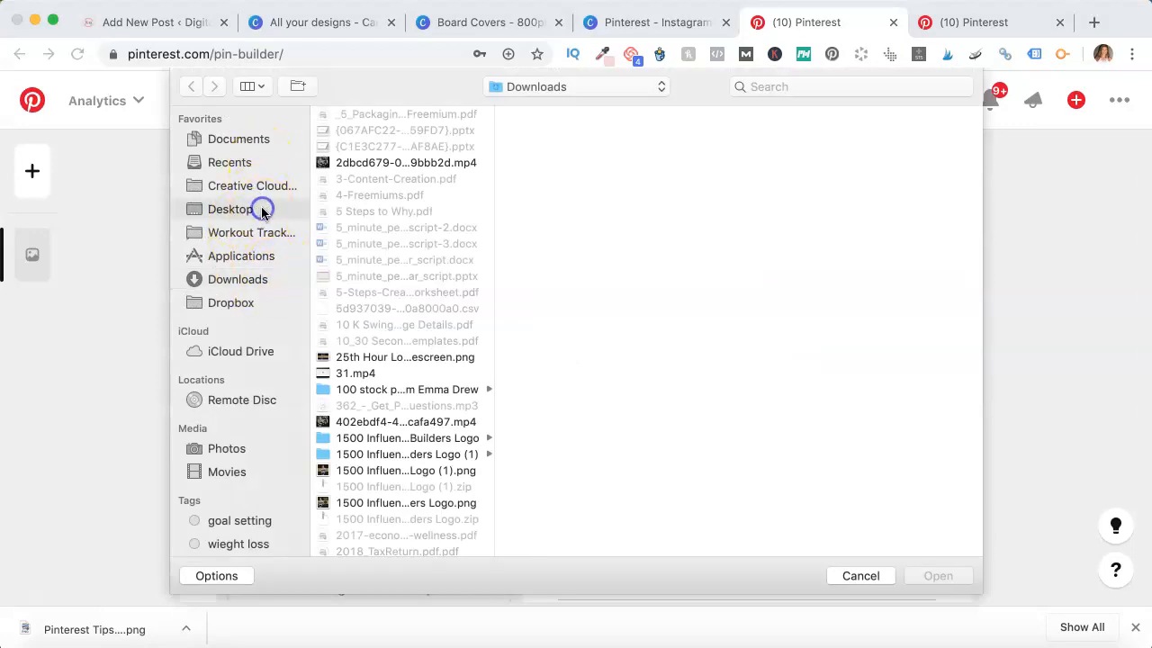
scroll(438, 236, "down", 10)
scroll(438, 236, "down", 4)
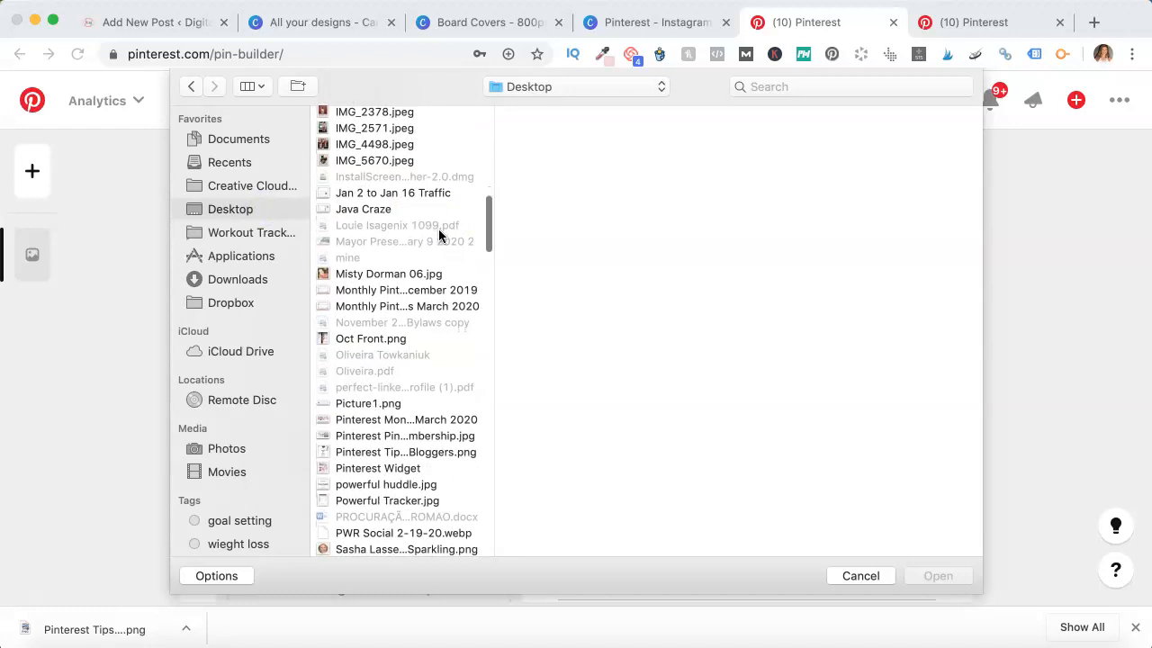
scroll(438, 236, "down", 4)
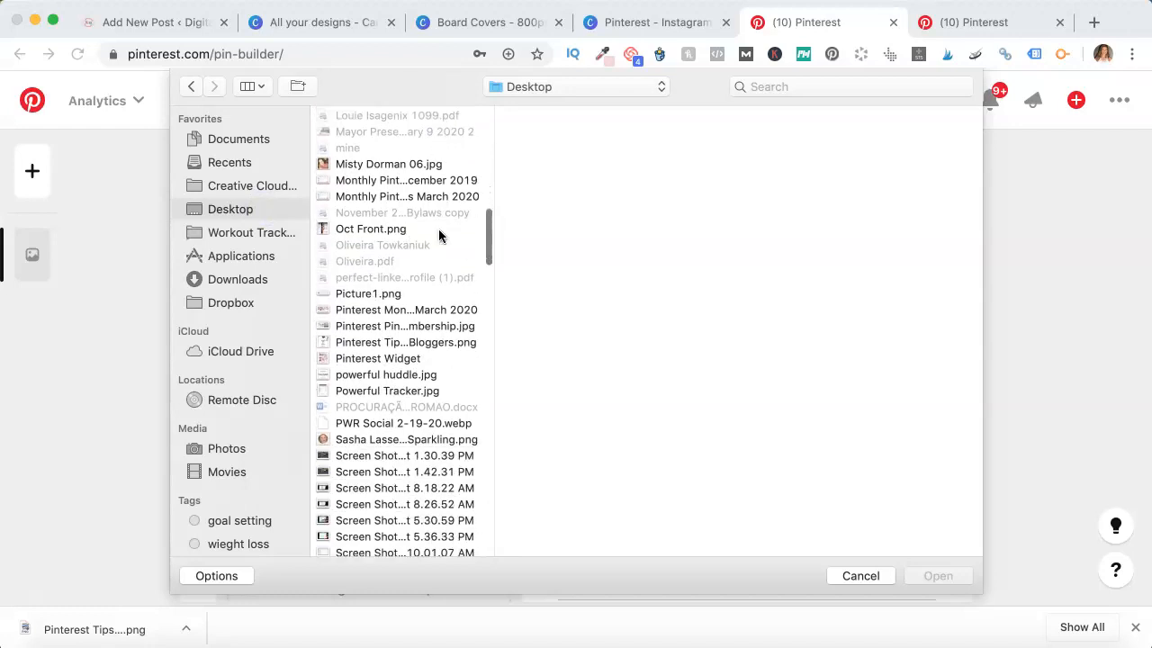
left_click(434, 342)
left_click(932, 576)
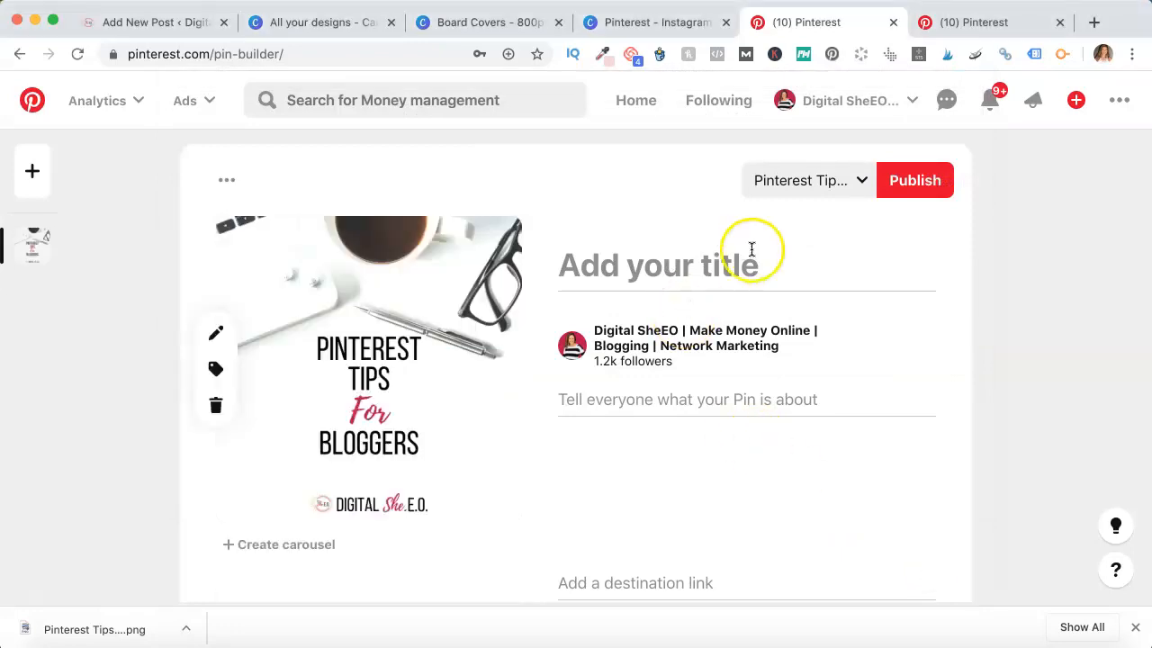
Paste the board's web address as the Pin's destination link
scroll(641, 520, "down", 2)
left_click(644, 529)
type("https://www.pinterest.com/DigitalSheEO/pinterest-tips-for-bloggers/")
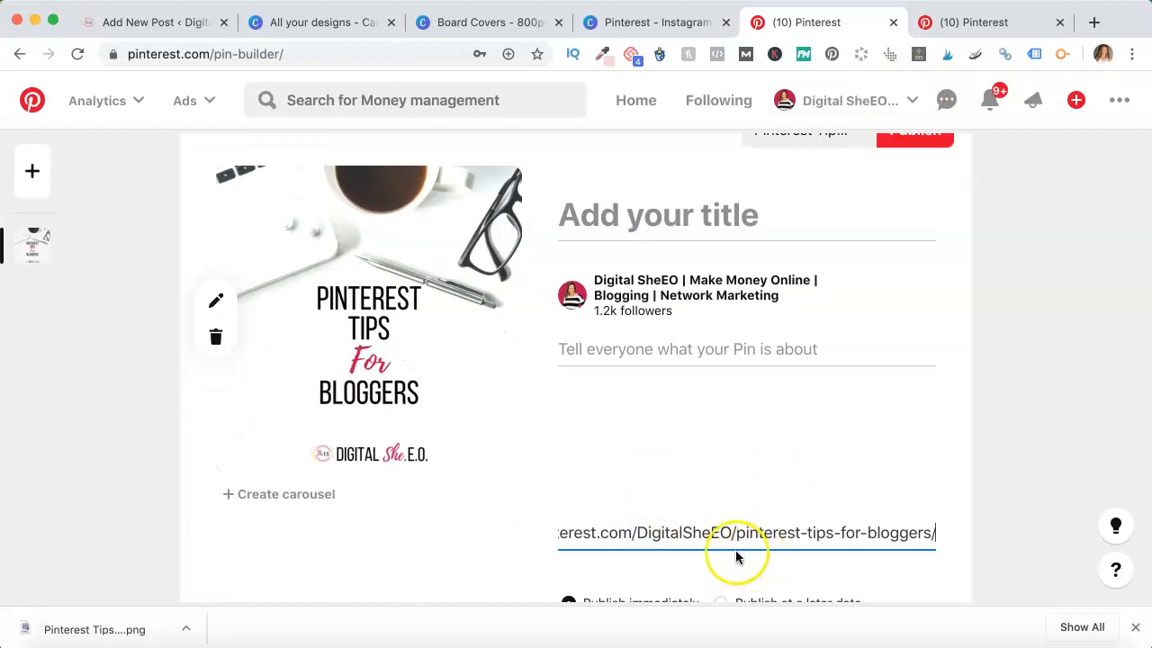
Copy the board's description from the other Pinterest tab and paste it as the Pin's description
left_click(985, 21)
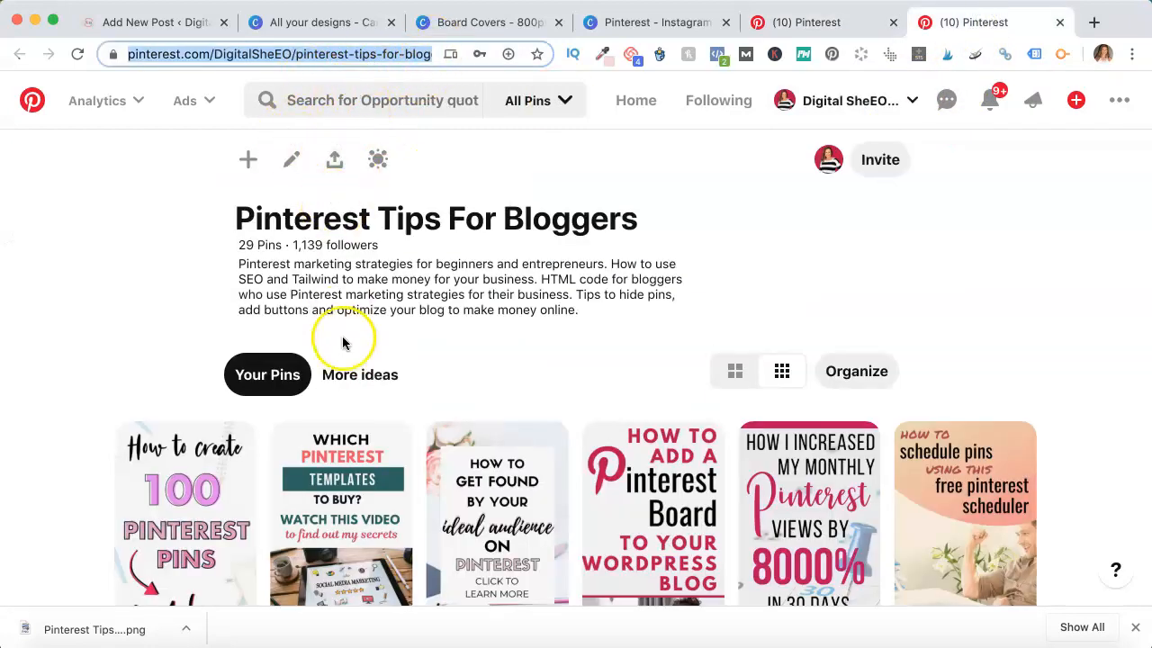
left_click(291, 160)
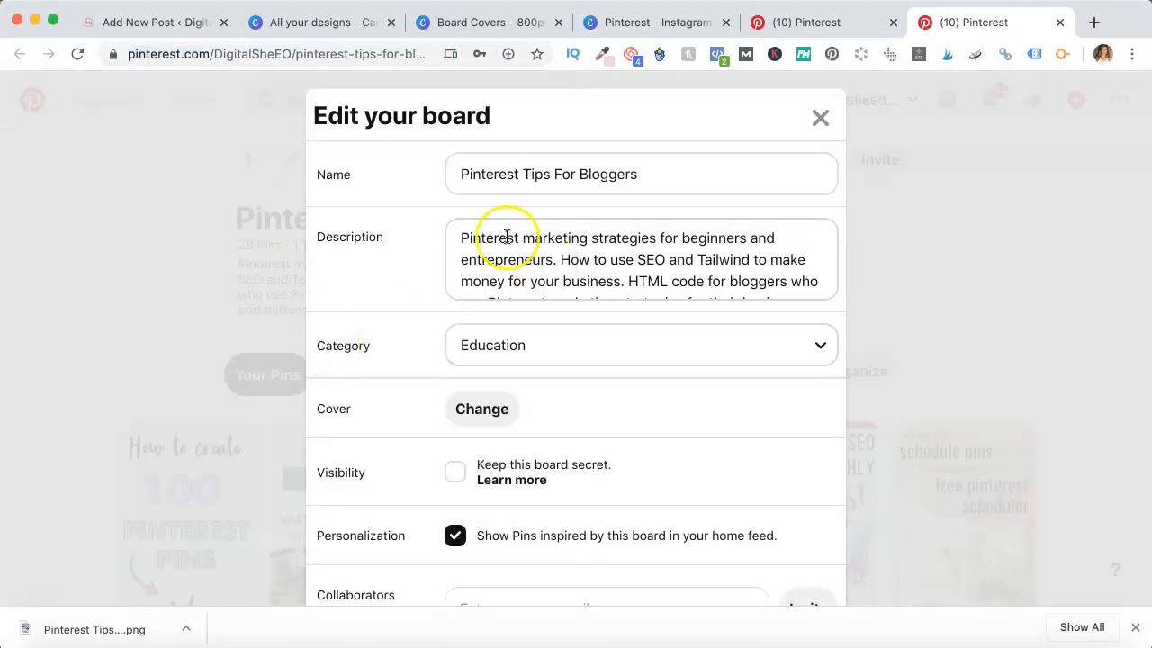
scroll(507, 236, "down", 3)
scroll(504, 227, "up", 3)
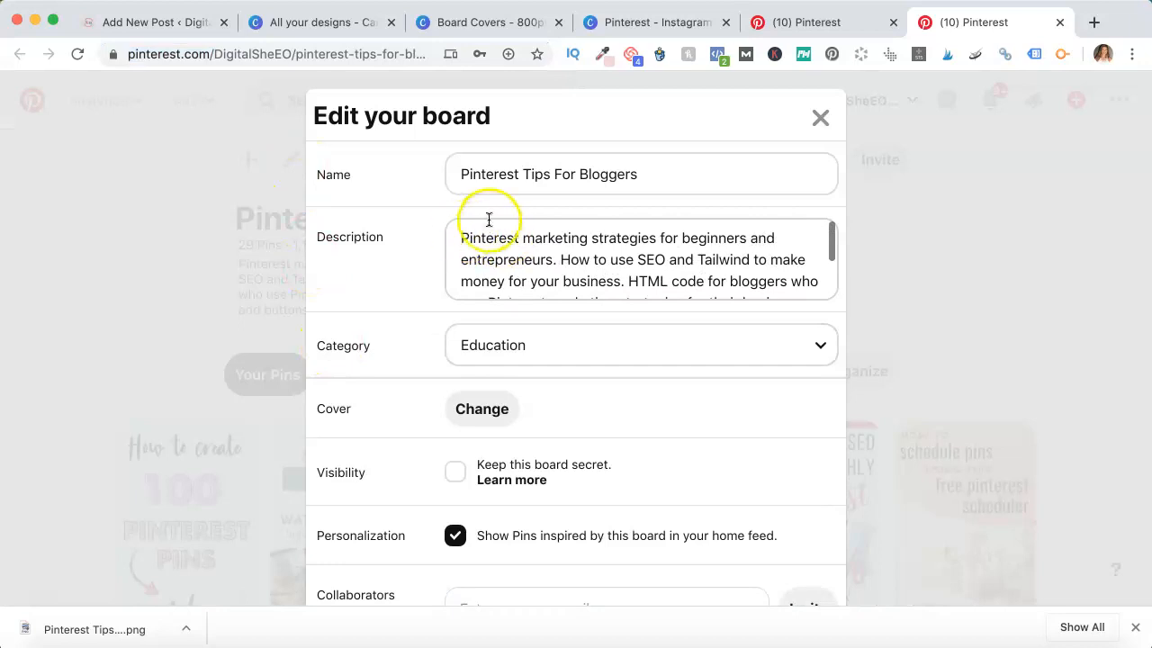
left_click_drag(458, 237, 630, 268)
key("super+c")
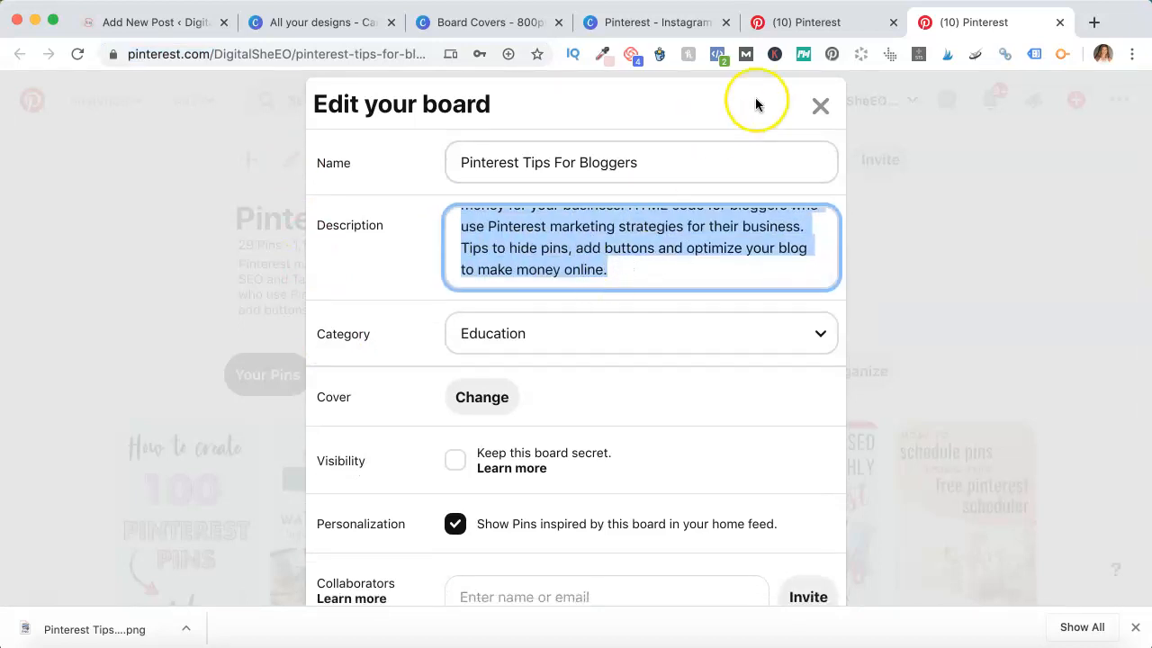
left_click(840, 24)
left_click(603, 350)
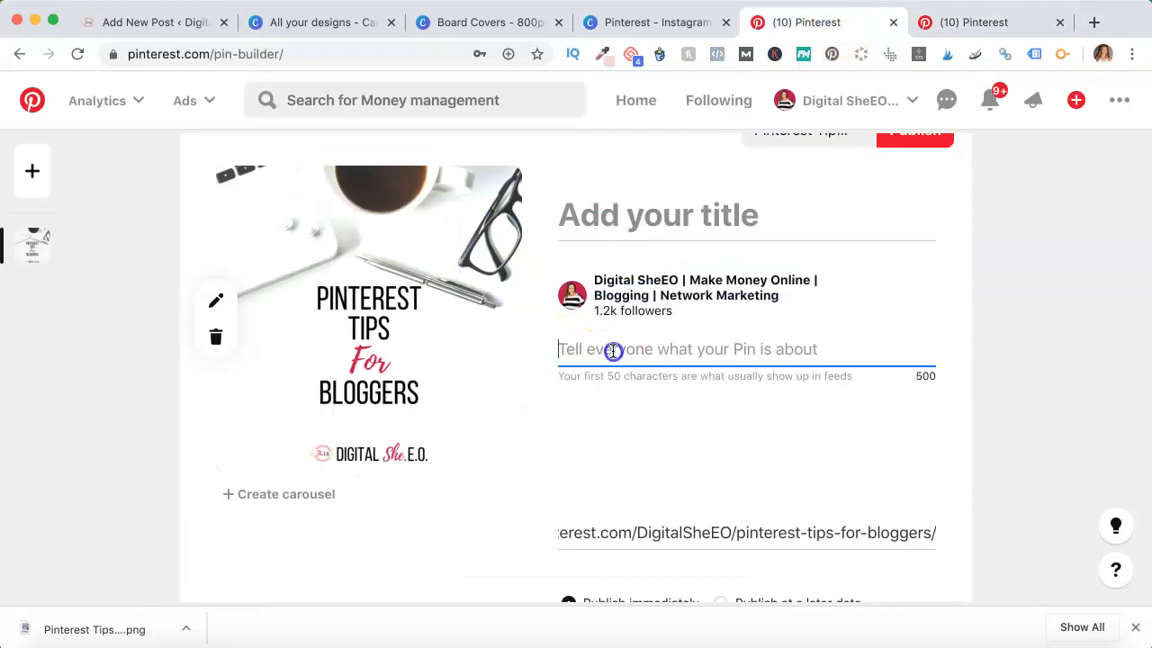
key("super+v")
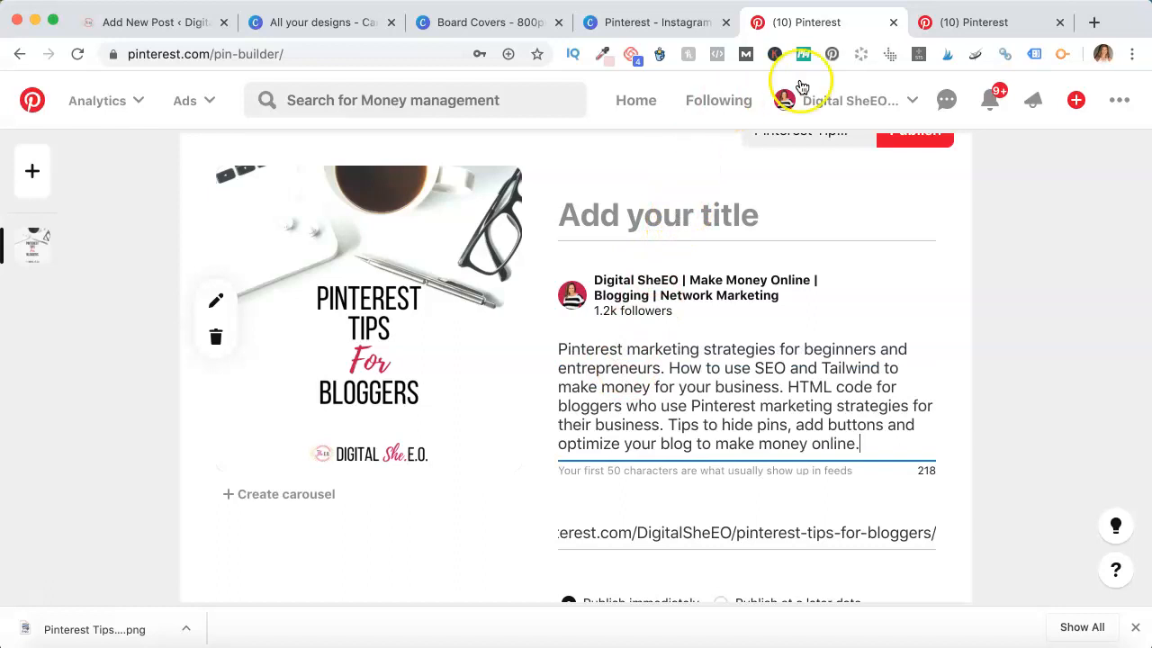
Copy the board name Pinterest Tips For Bloggers and paste it as the Pin's title
left_click(989, 20)
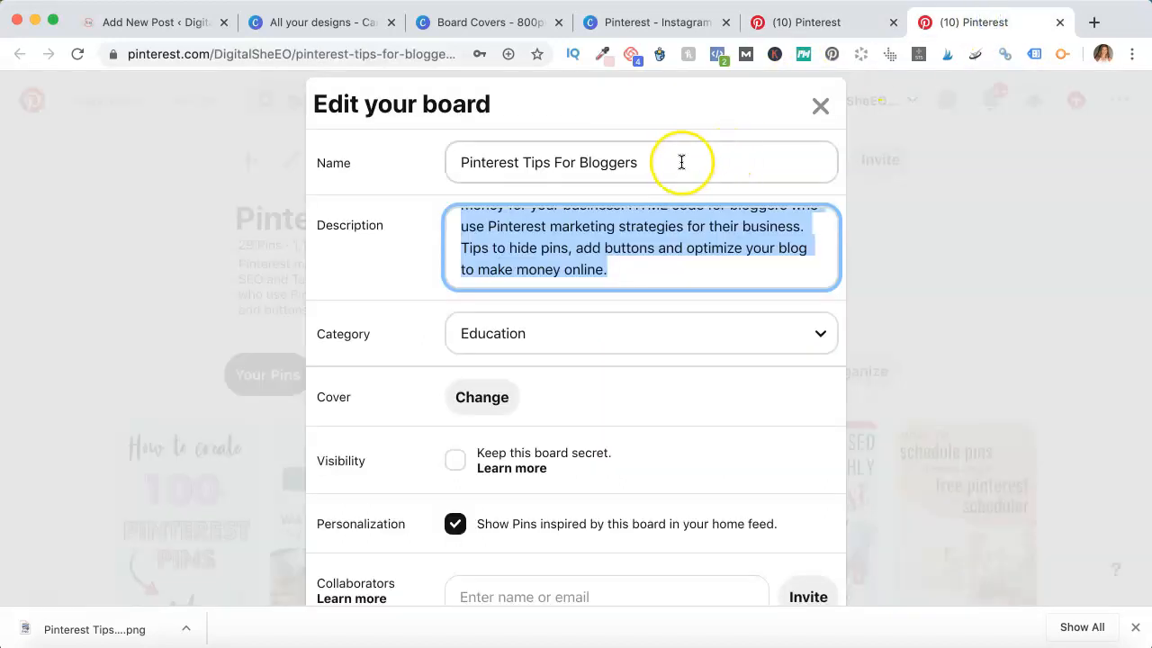
left_click_drag(656, 164, 534, 141)
key("super+c")
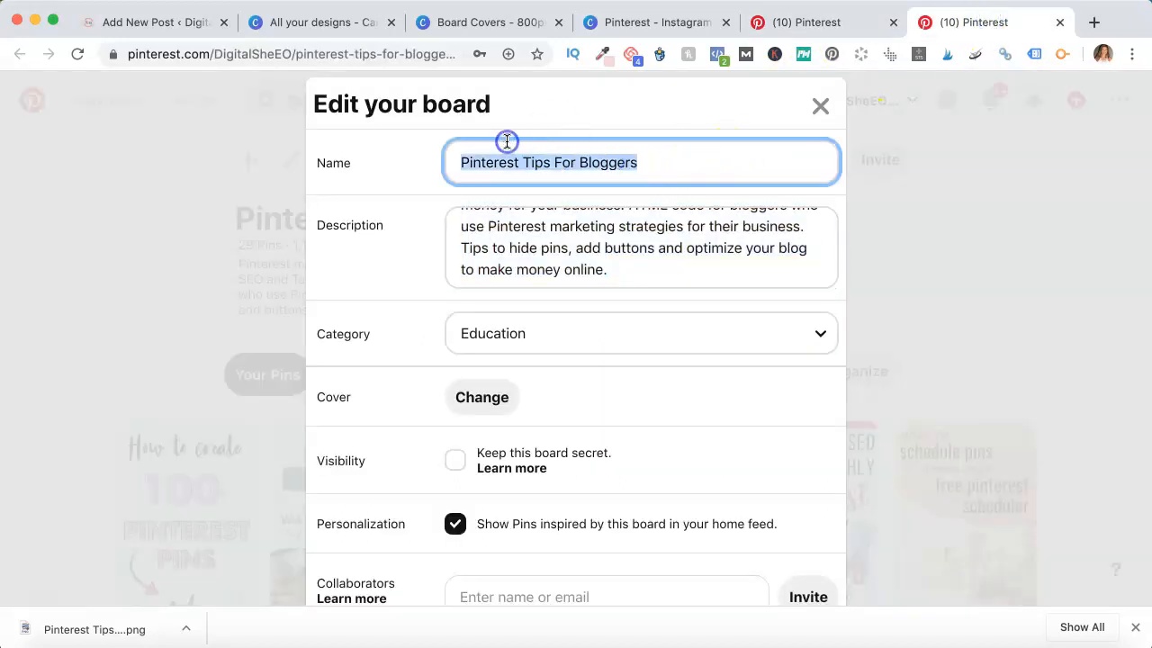
left_click(801, 20)
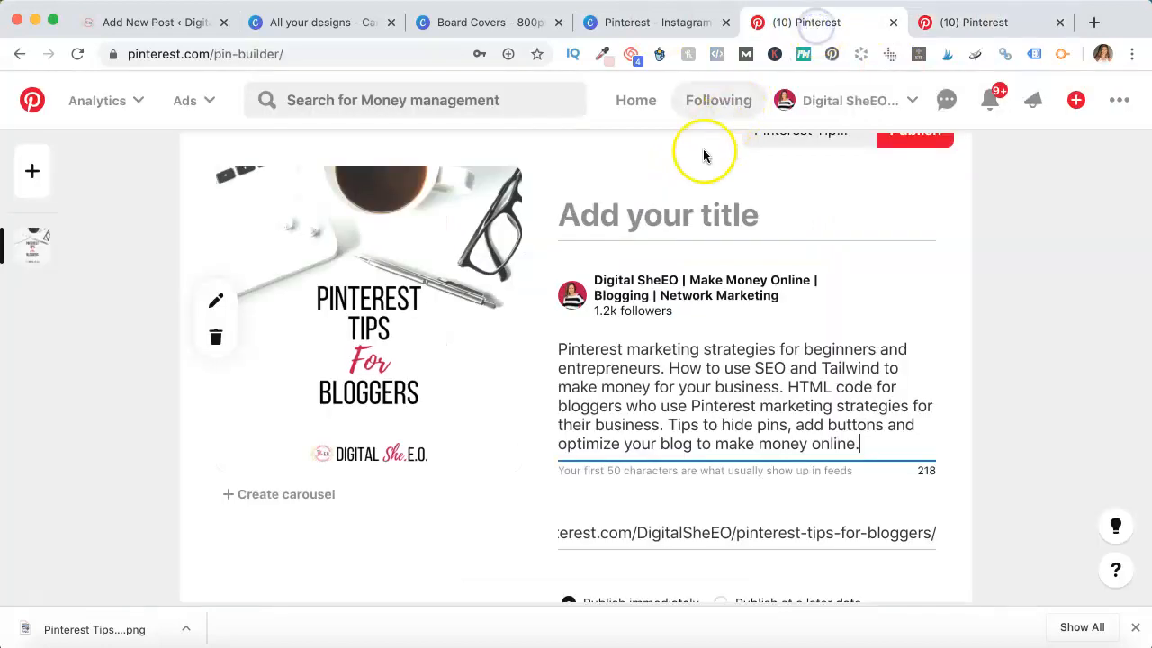
left_click(685, 221)
key("super+v")
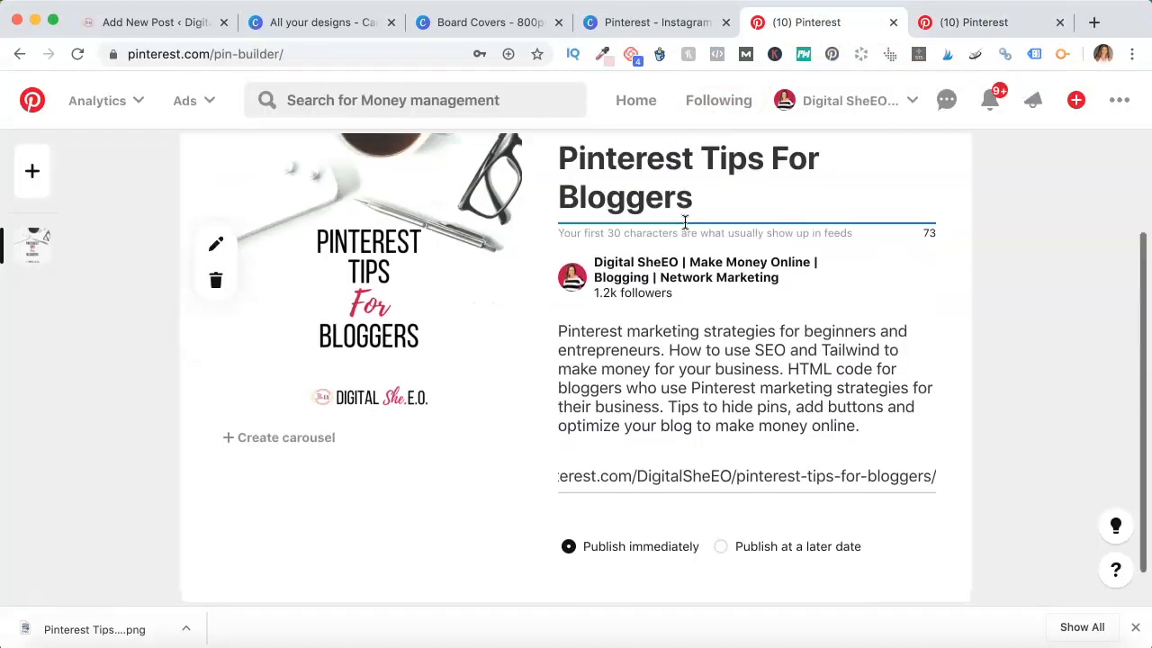
Append the hashtags #pinteresttips #pinteresttipsforbloggers #pinterestseo to the end of the Pin description
scroll(686, 222, "up", 1)
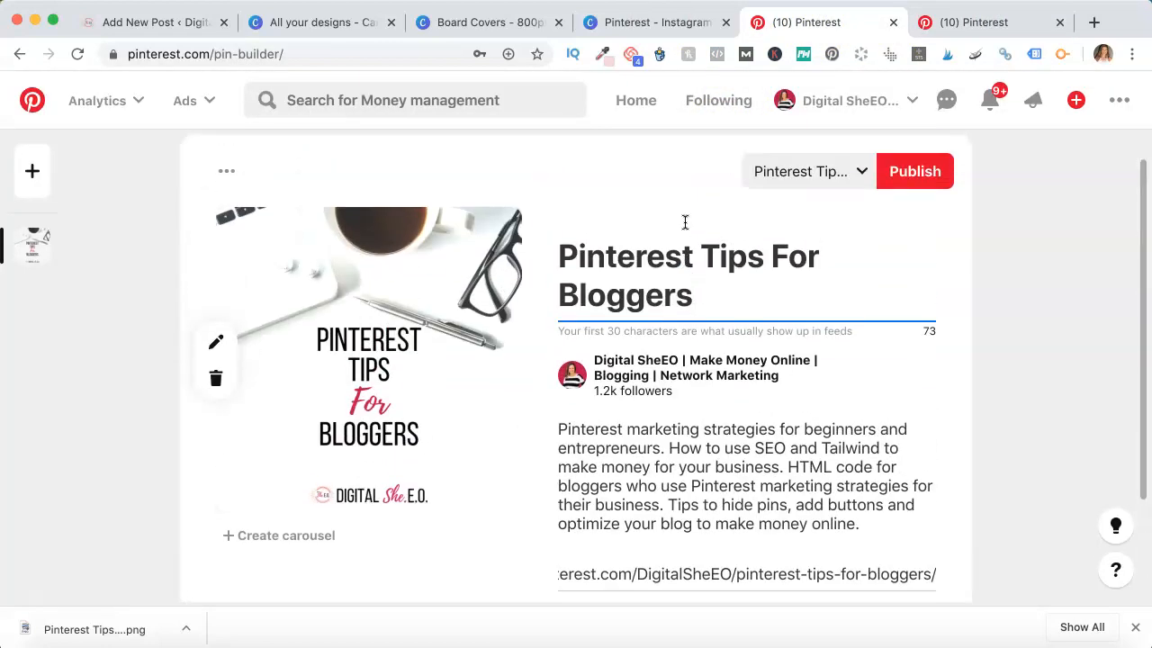
left_click(744, 359)
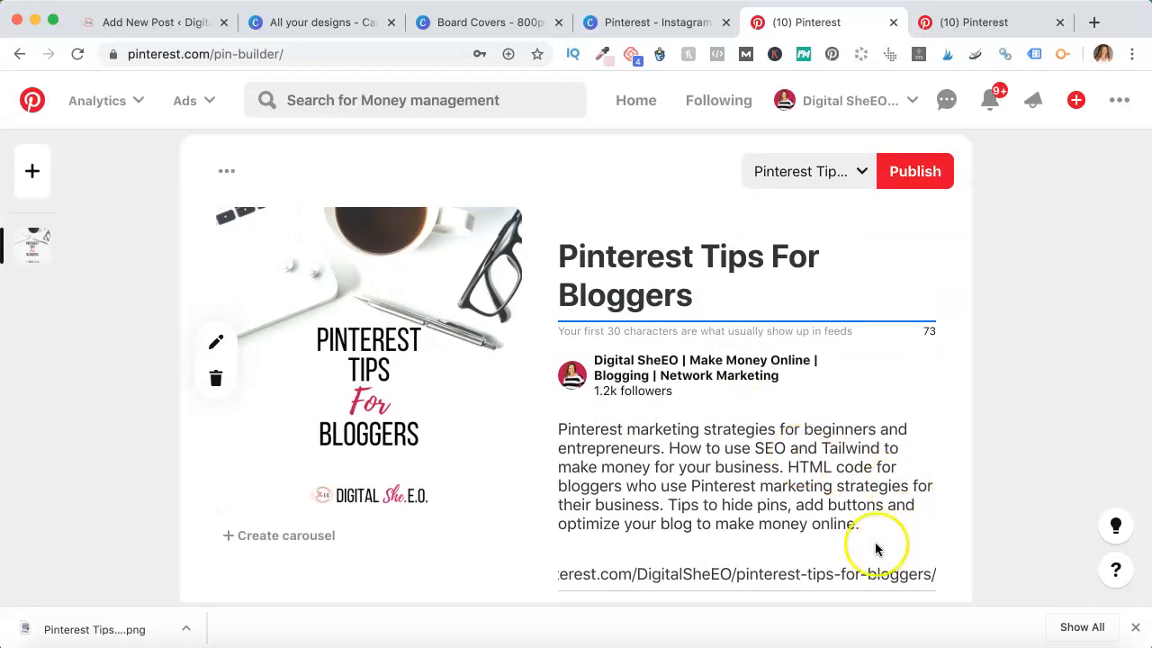
scroll(877, 535, "down", 2)
left_click(868, 460)
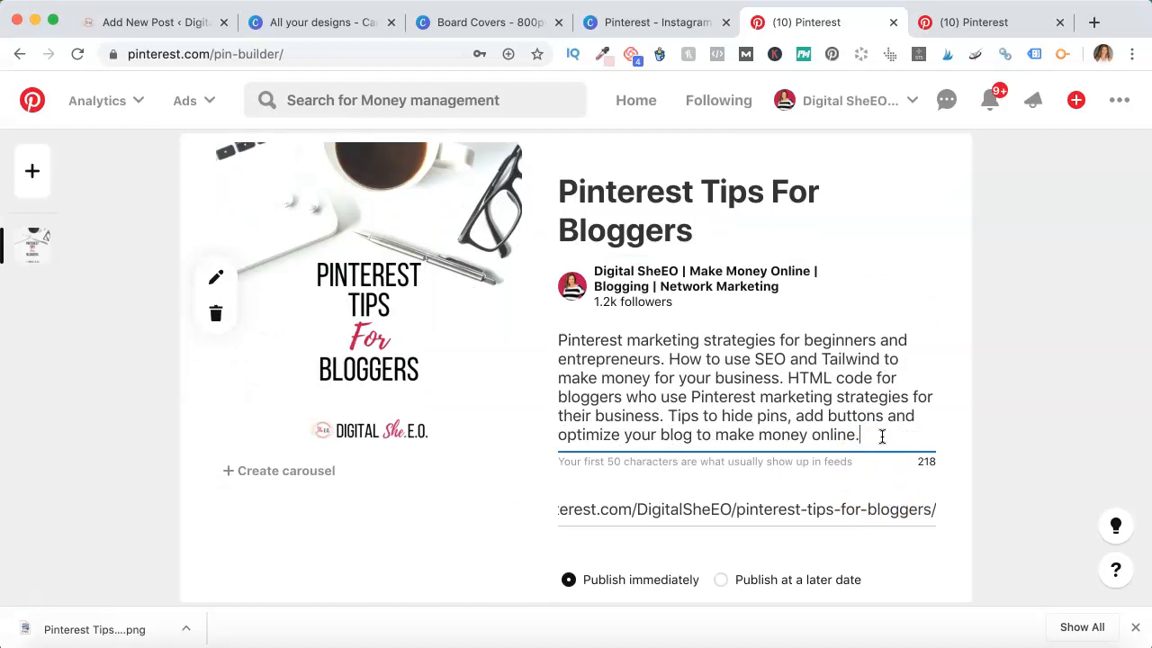
left_click_drag(882, 437, 686, 415)
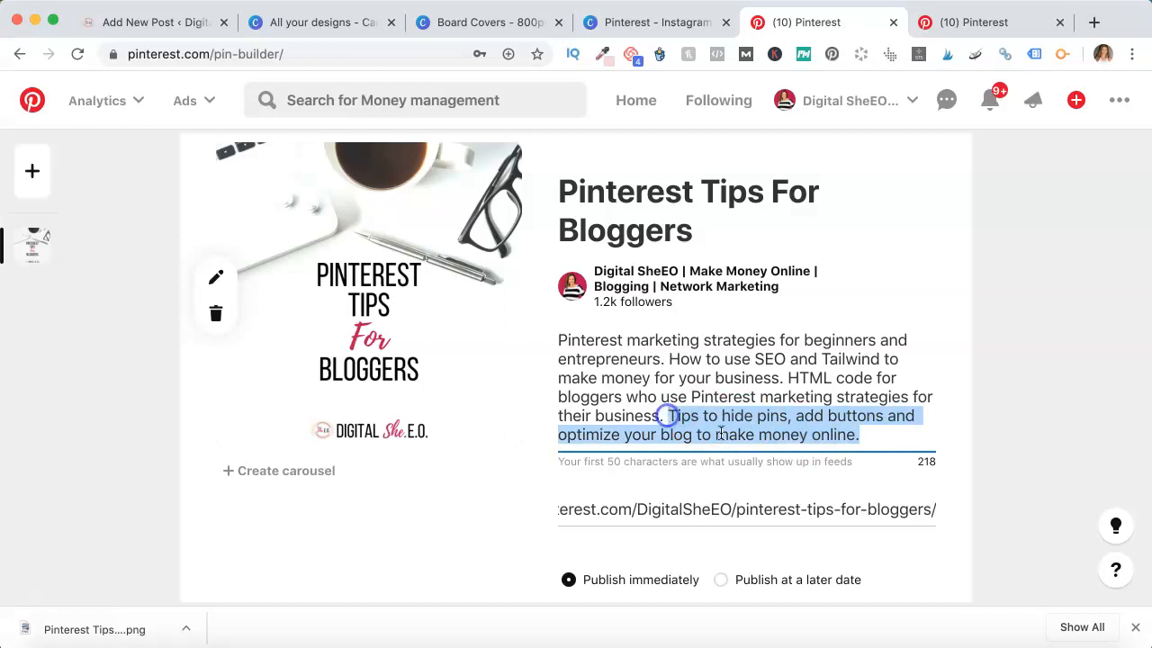
left_click(876, 435)
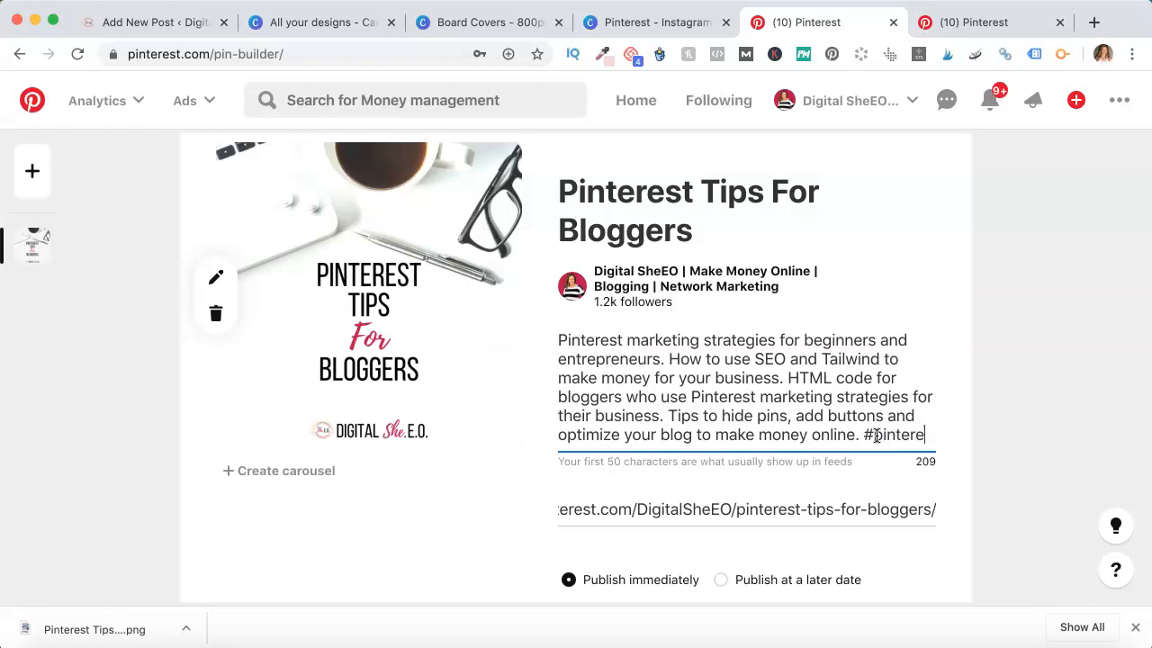
type("st")
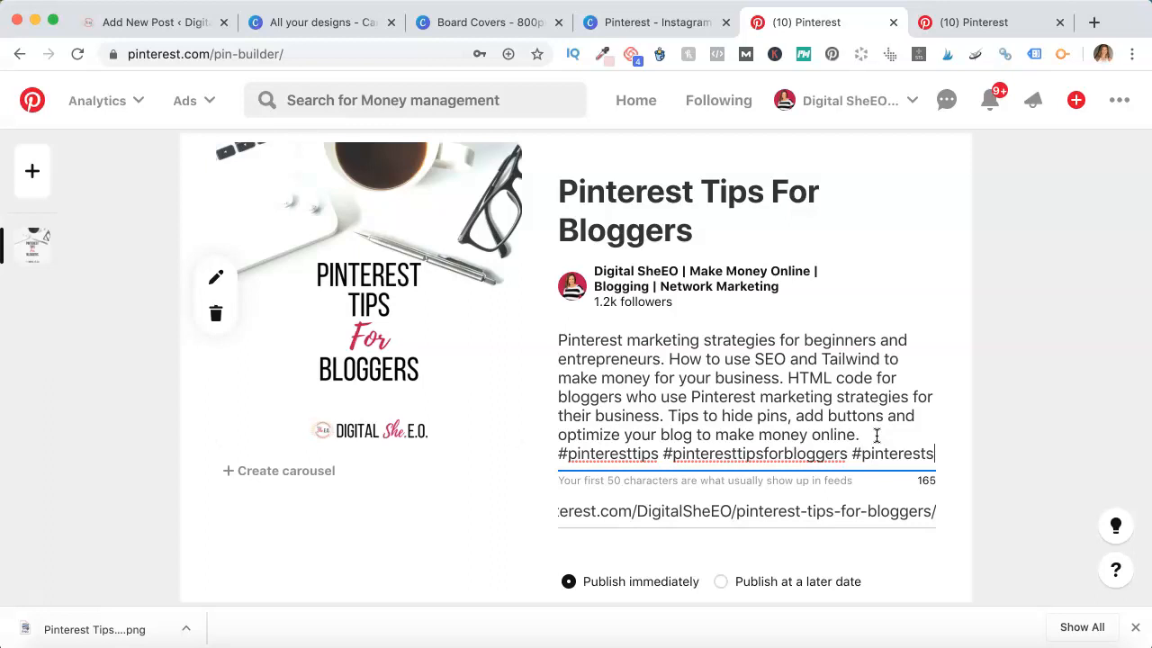
type("erestseo")
Publish the Pin to the Pinterest Tips For Bloggers board and close the confirmation
scroll(877, 435, "down", 3)
scroll(887, 432, "up", 5)
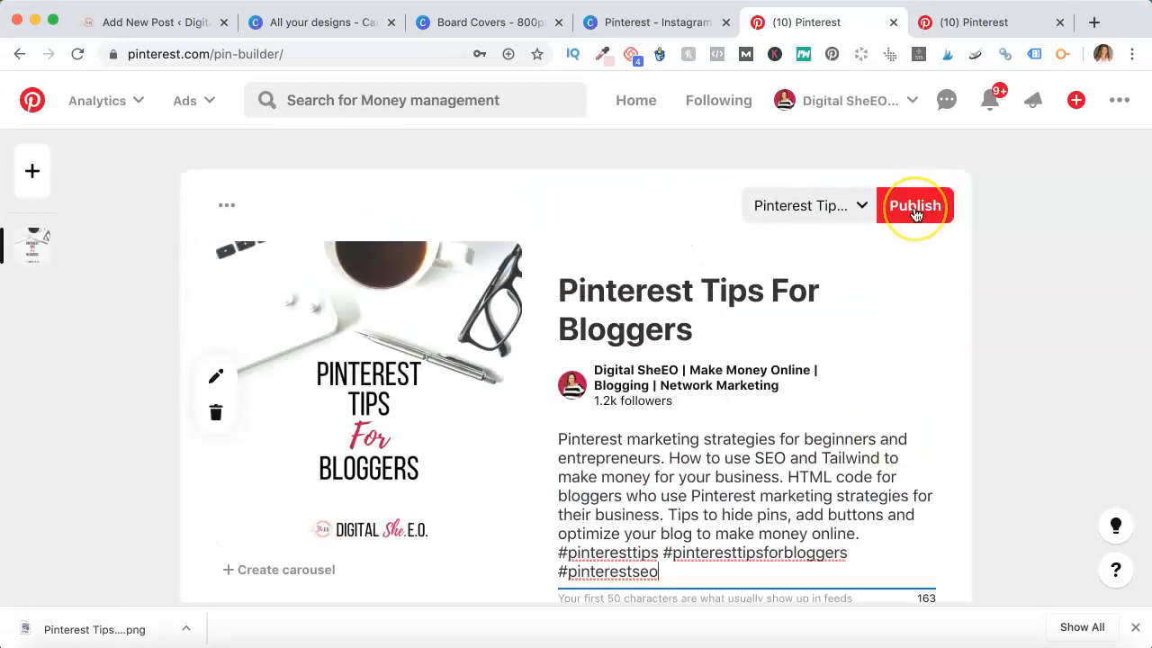
left_click(914, 211)
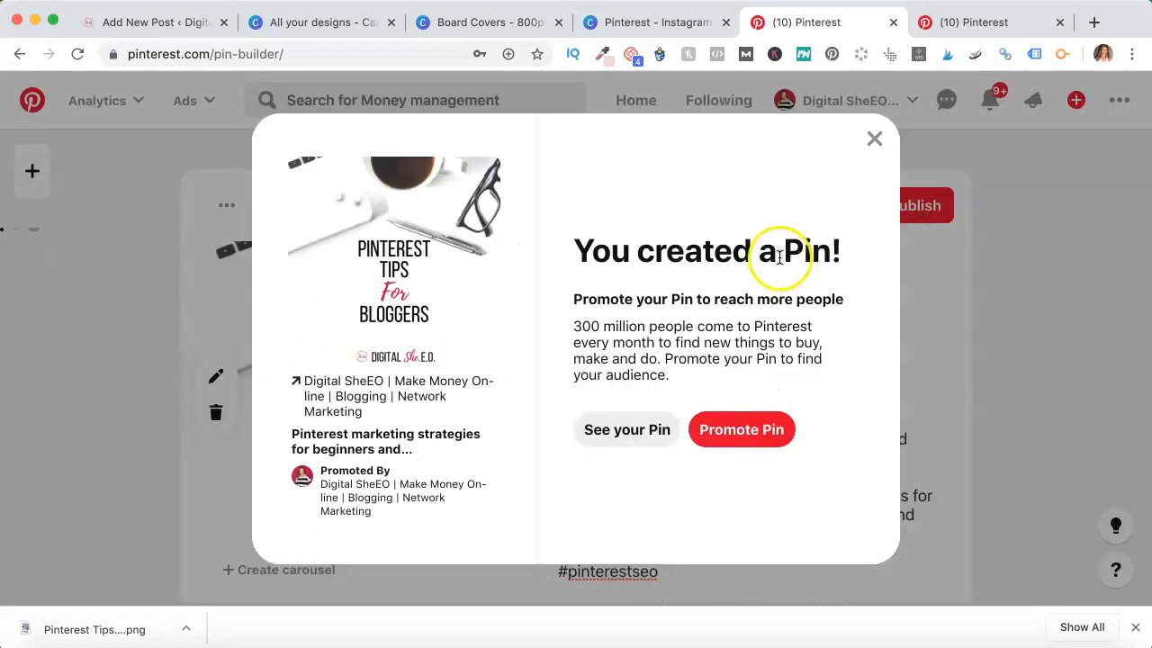
left_click(877, 138)
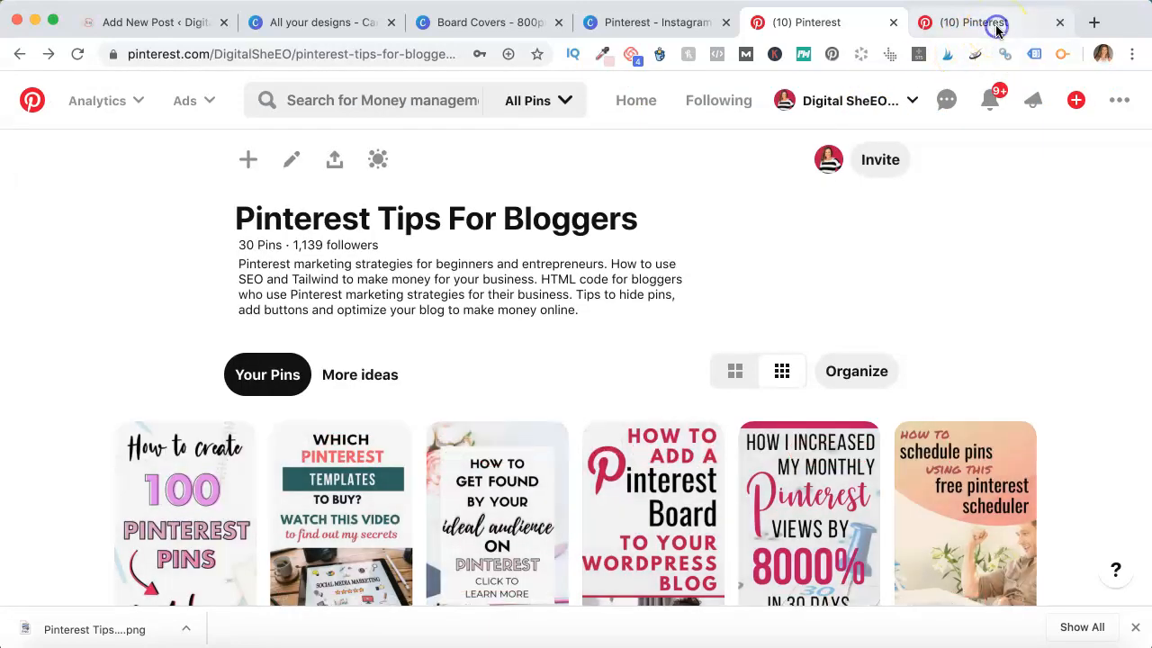
Browse the board's available cover images without changing the cover, then close the board editor
left_click(996, 27)
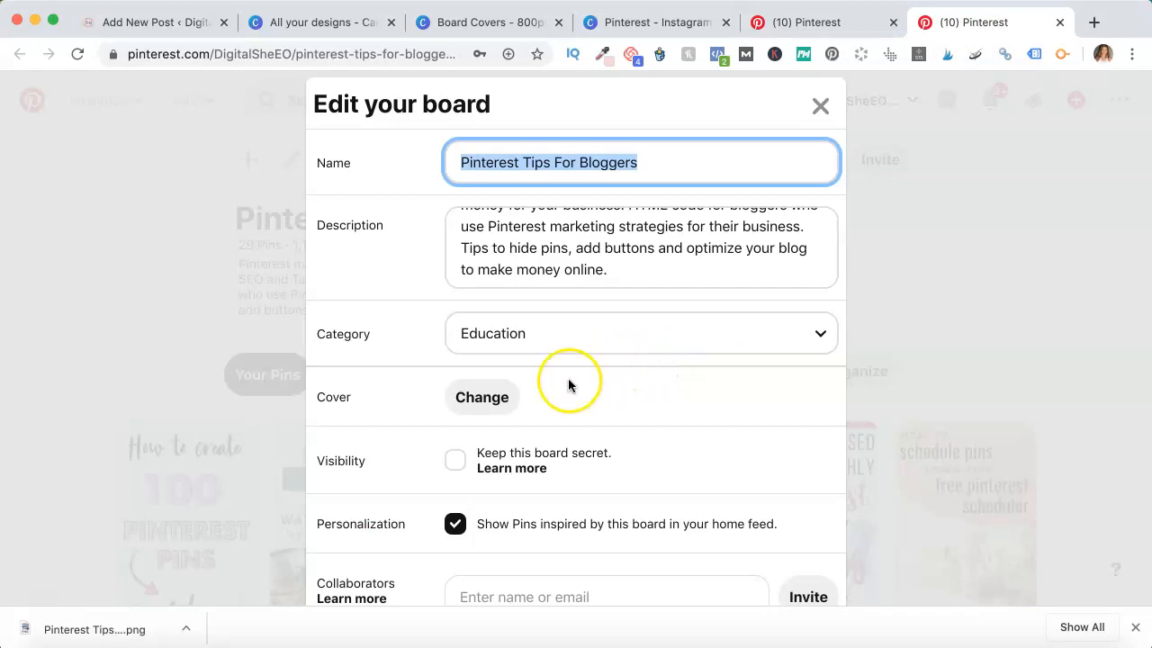
left_click(478, 401)
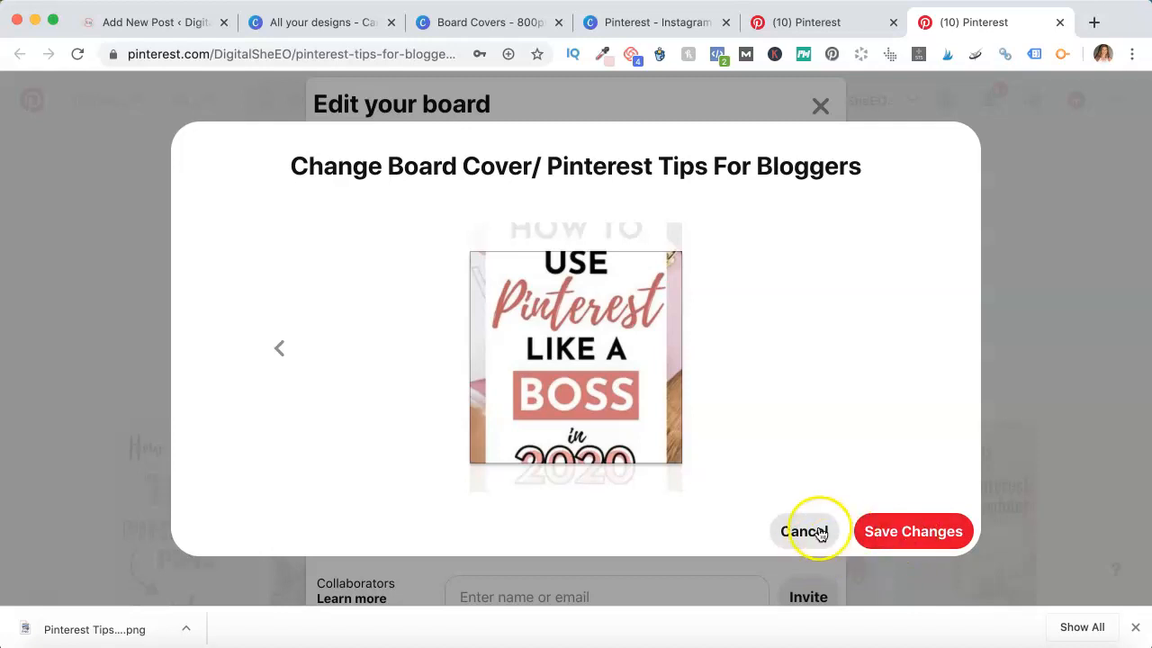
left_click(276, 356)
left_click(278, 356)
left_click(279, 356)
left_click(279, 356)
left_click(280, 356)
left_click(280, 356)
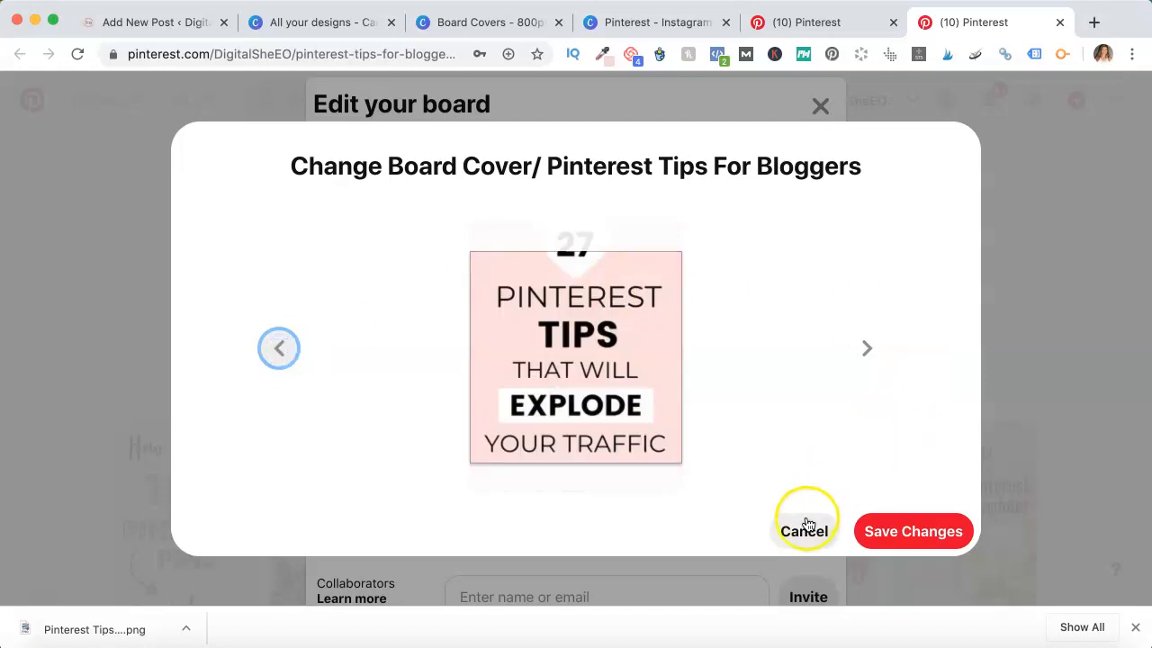
left_click(804, 530)
left_click(820, 103)
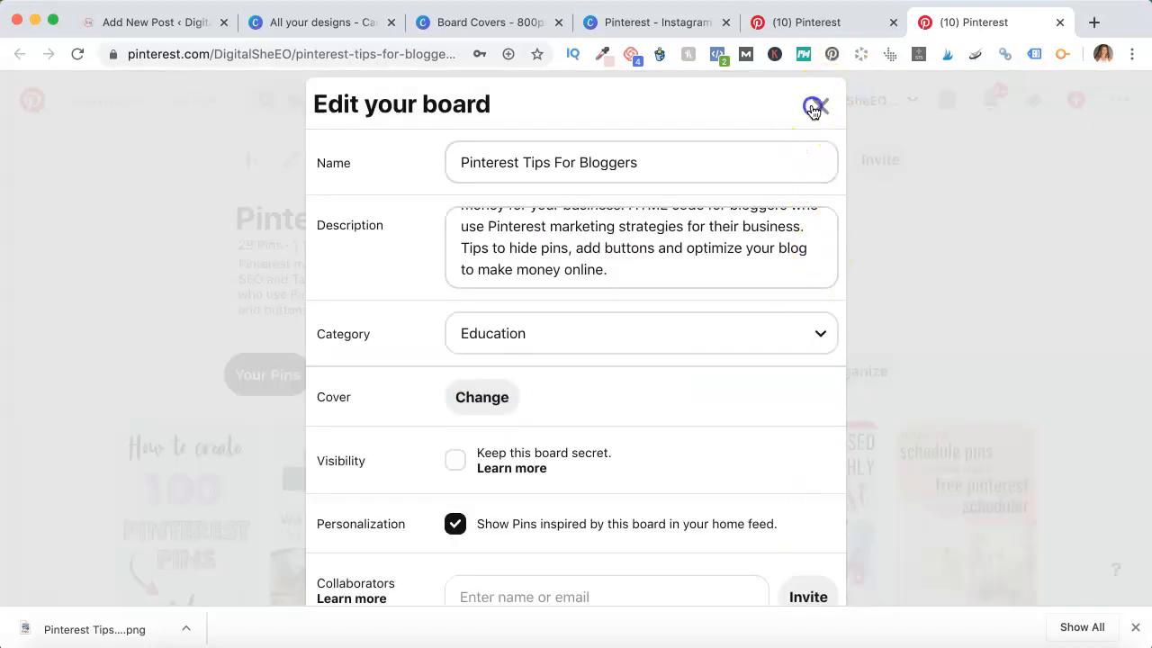
Set the board's cover to the new Pinterest Tips For Bloggers pin image, save, and close the board editor
left_click(844, 28)
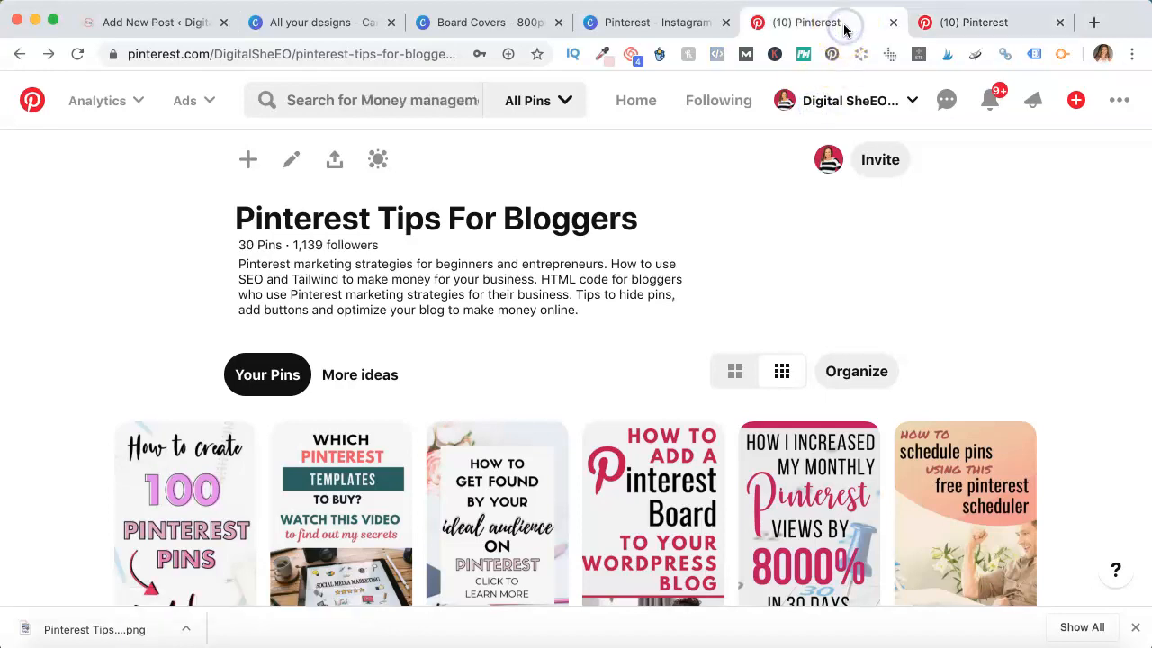
left_click(292, 161)
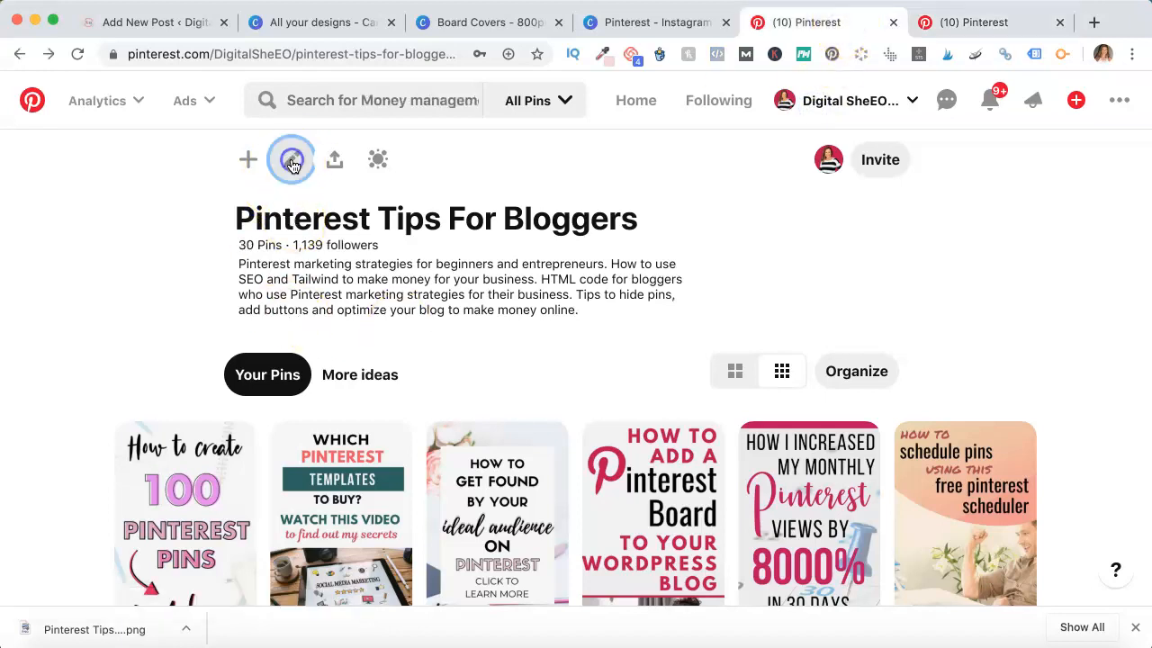
left_click(494, 387)
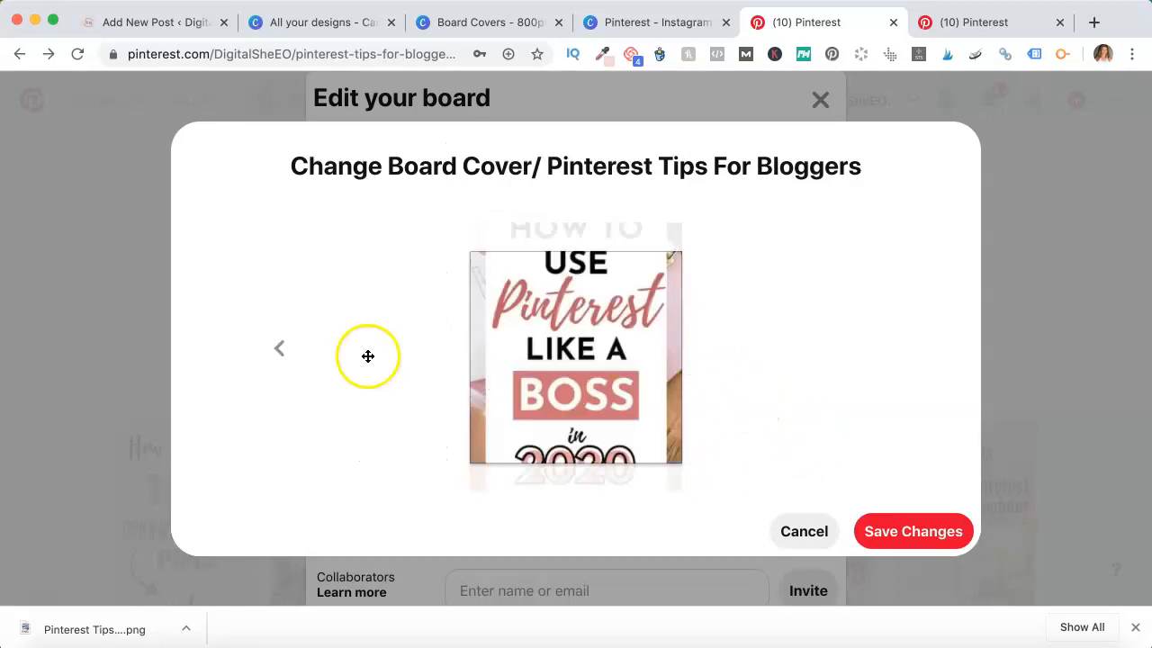
left_click(279, 349)
left_click(279, 349)
left_click(279, 349)
left_click(279, 349)
left_click(279, 349)
left_click(279, 349)
left_click(279, 349)
left_click(279, 349)
left_click(279, 349)
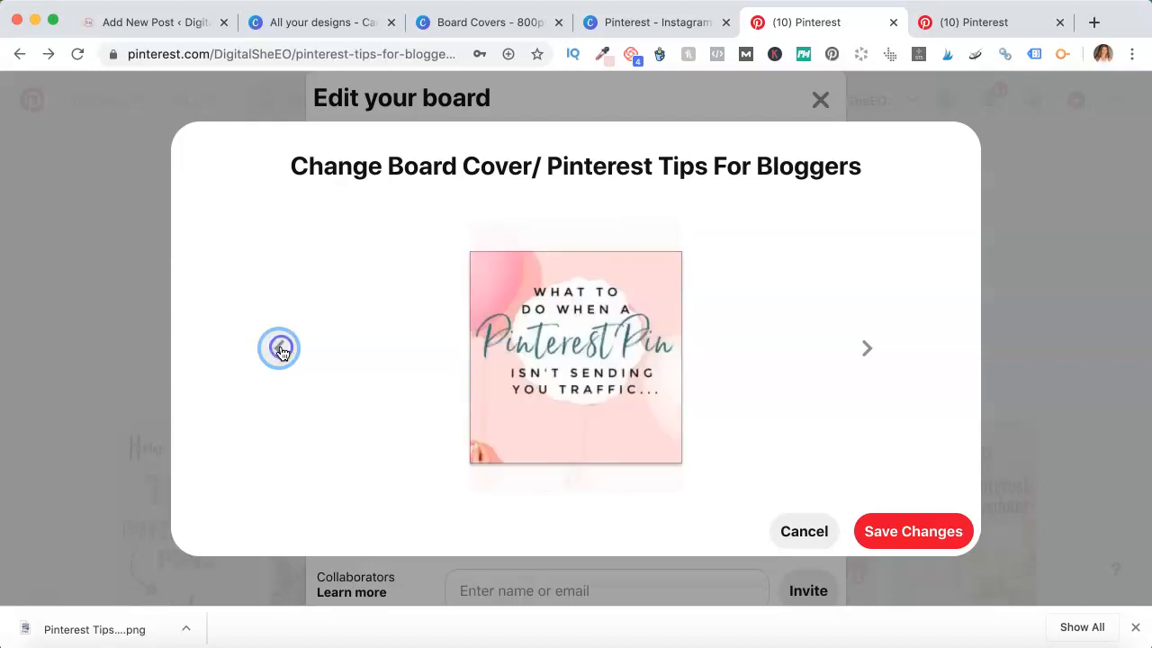
left_click(279, 349)
left_click(279, 349)
left_click(278, 349)
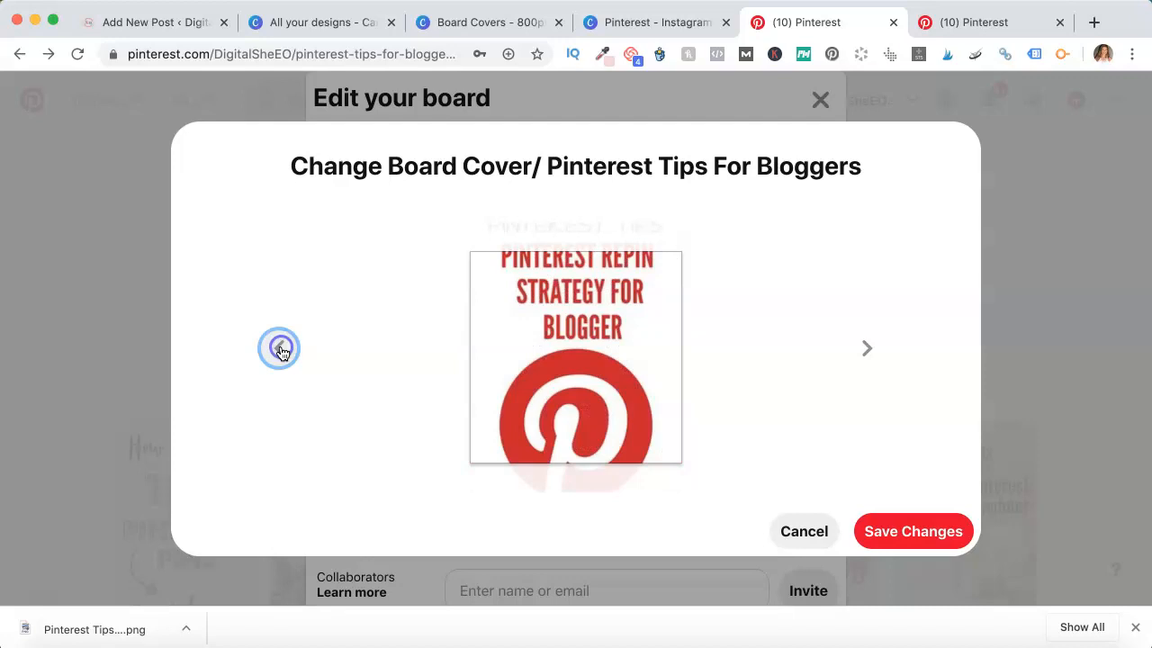
left_click(279, 349)
left_click(278, 349)
left_click(279, 349)
left_click(278, 349)
left_click(279, 349)
left_click(279, 350)
left_click(279, 349)
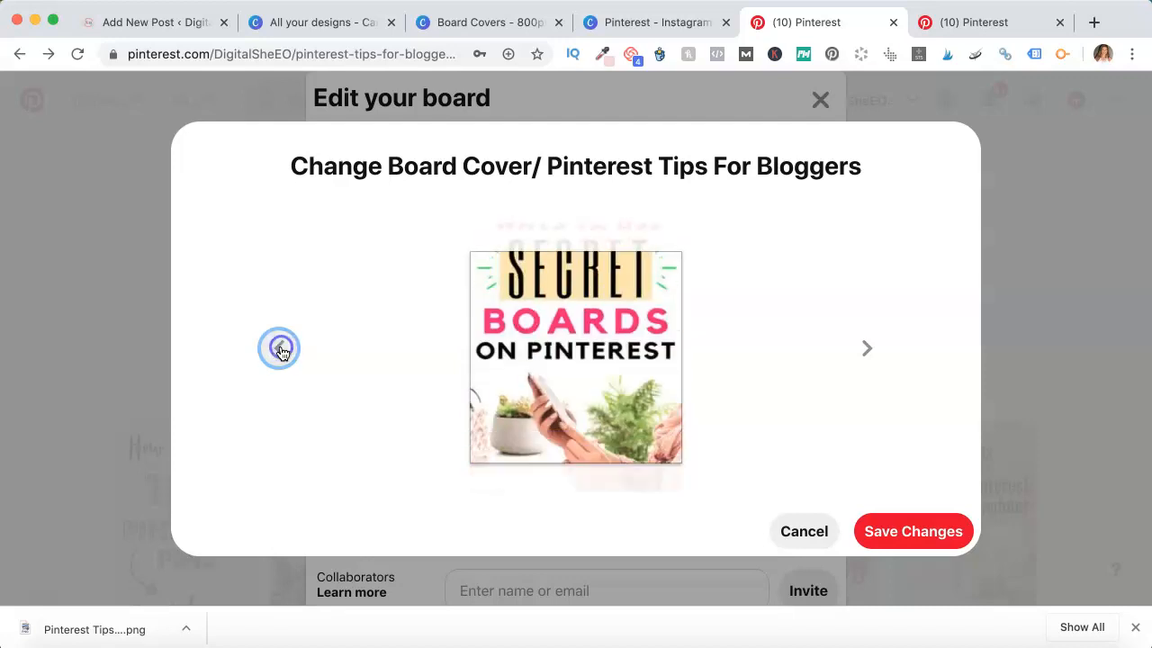
left_click(281, 349)
left_click(280, 349)
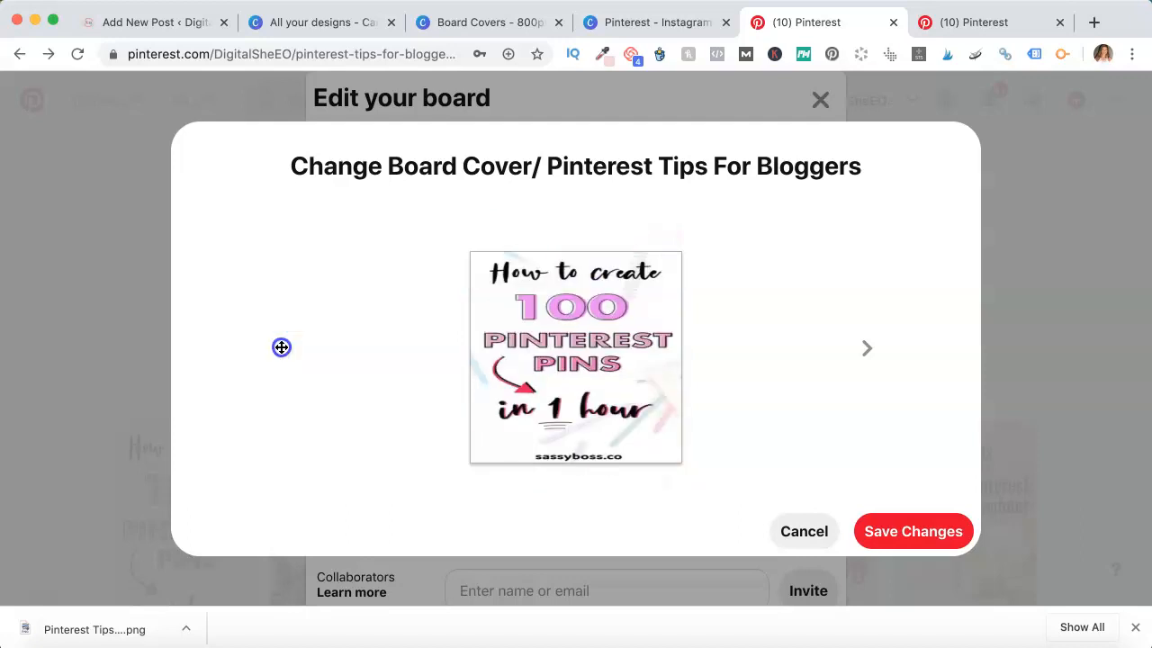
left_click(281, 349)
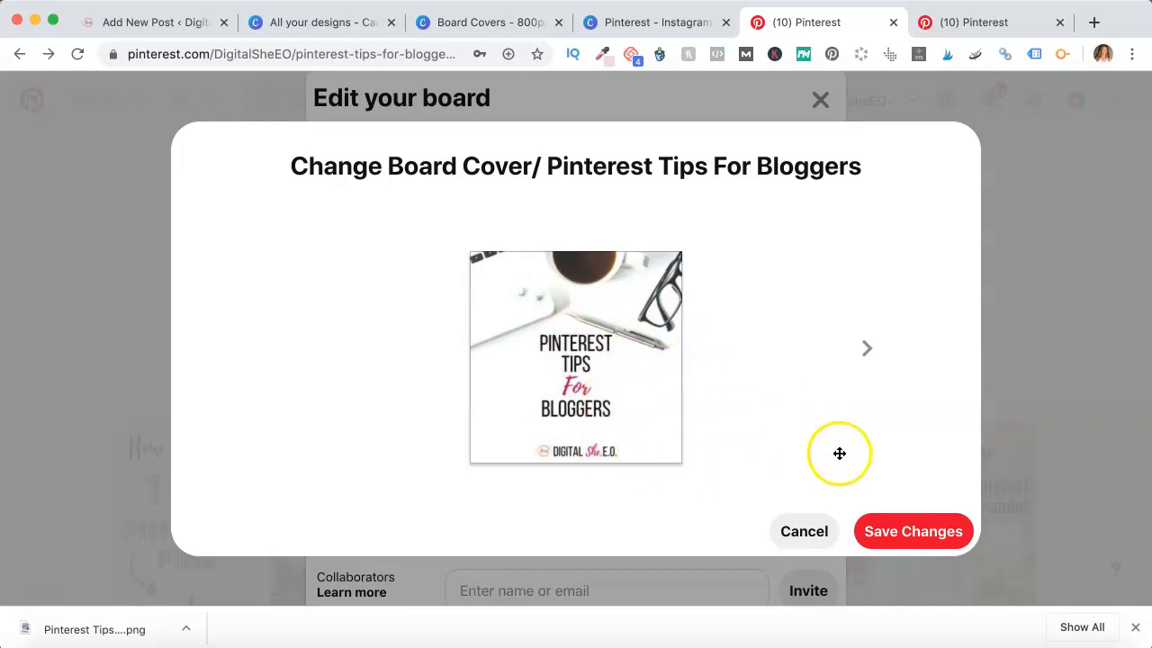
left_click(928, 543)
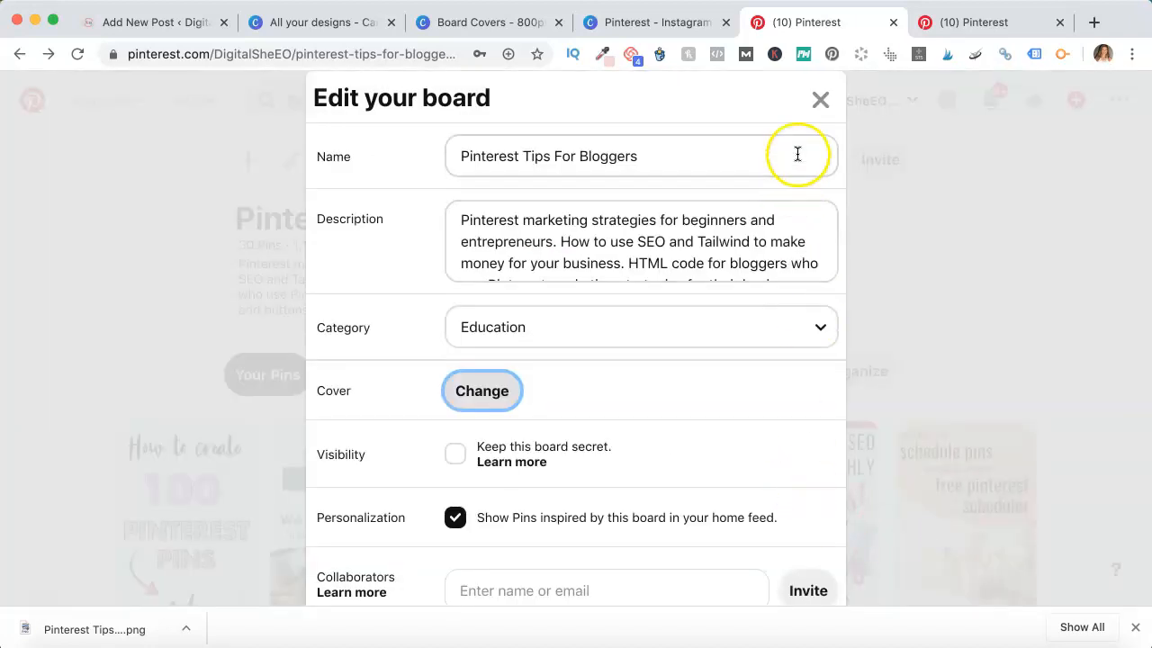
left_click(820, 99)
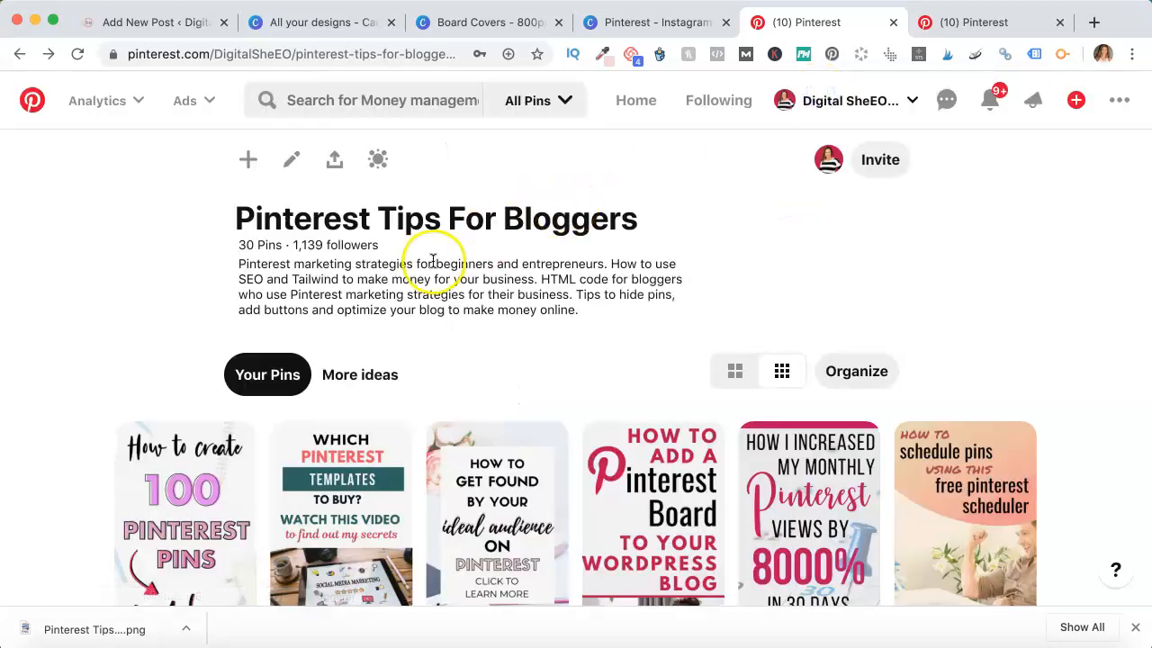
Browse the profile's boards list to check the Pinterest Tips For Bloggers board cover, then open that board
left_click(824, 159)
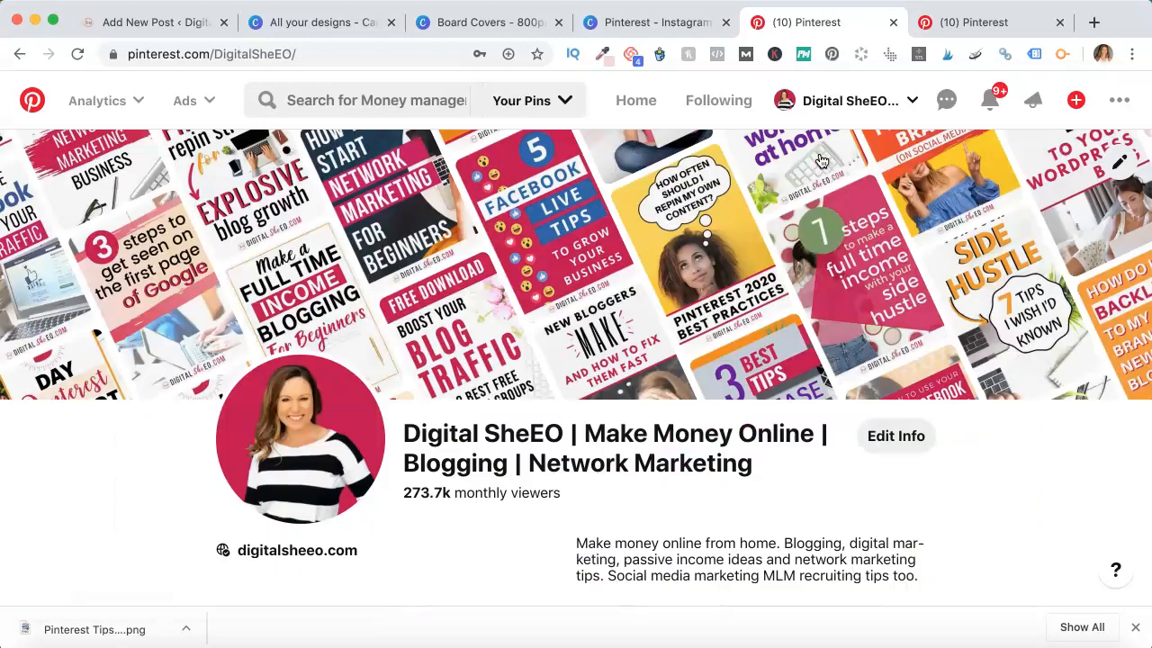
scroll(625, 250, "down", 10)
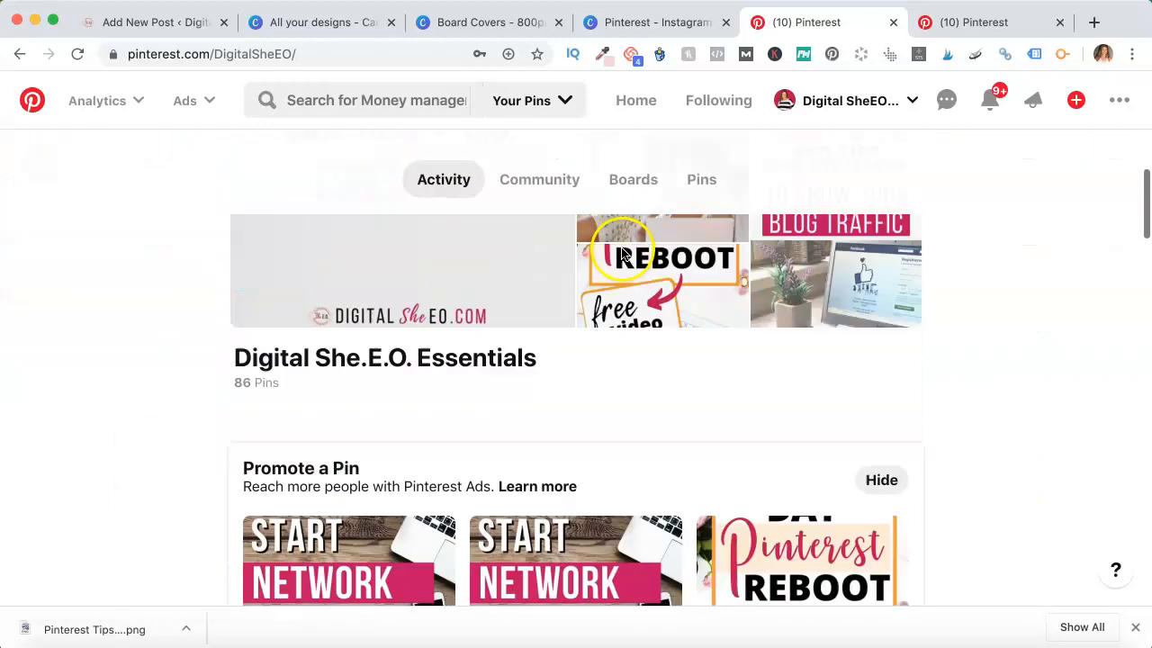
scroll(540, 342, "up", 10)
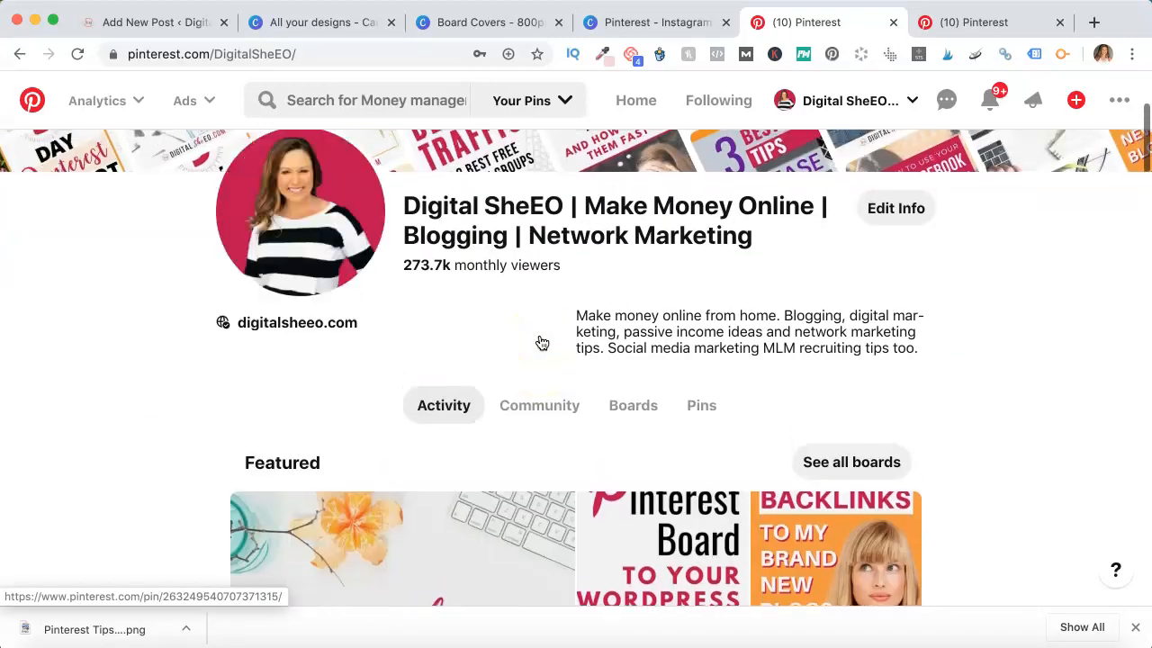
left_click(630, 407)
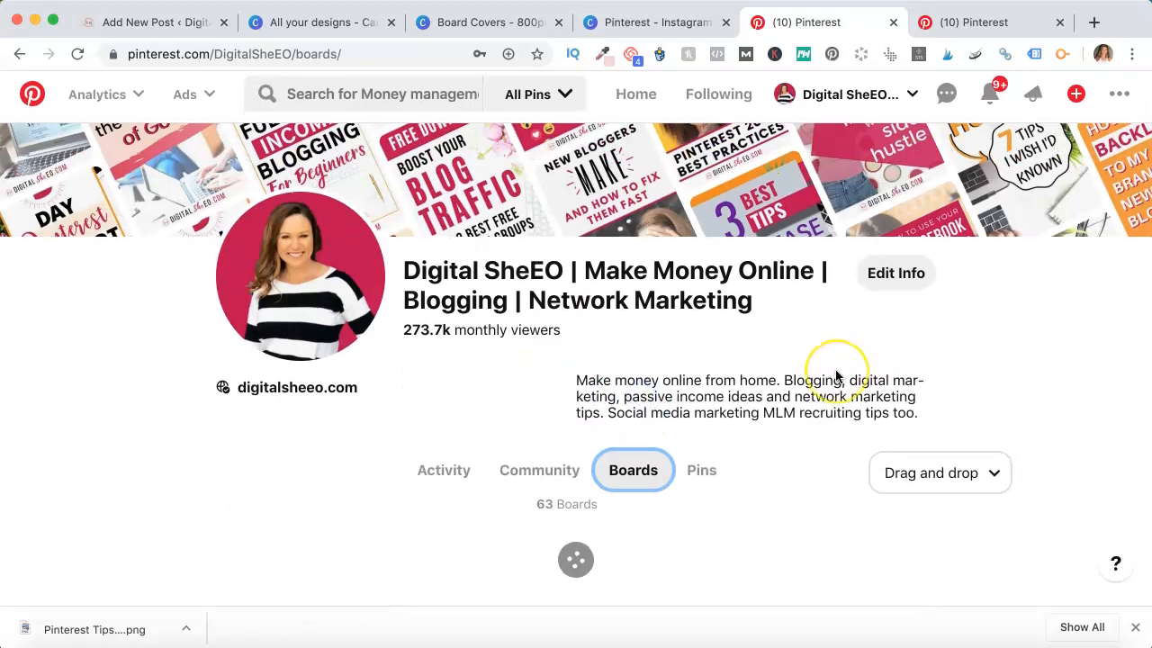
scroll(788, 370, "down", 7)
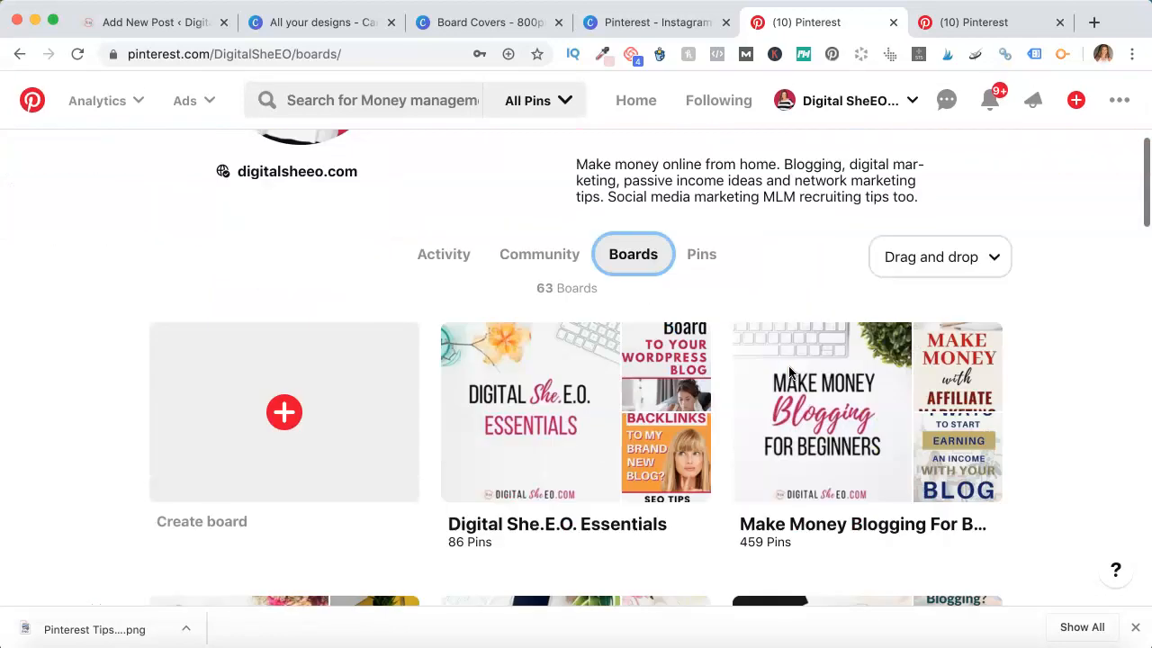
scroll(788, 370, "down", 15)
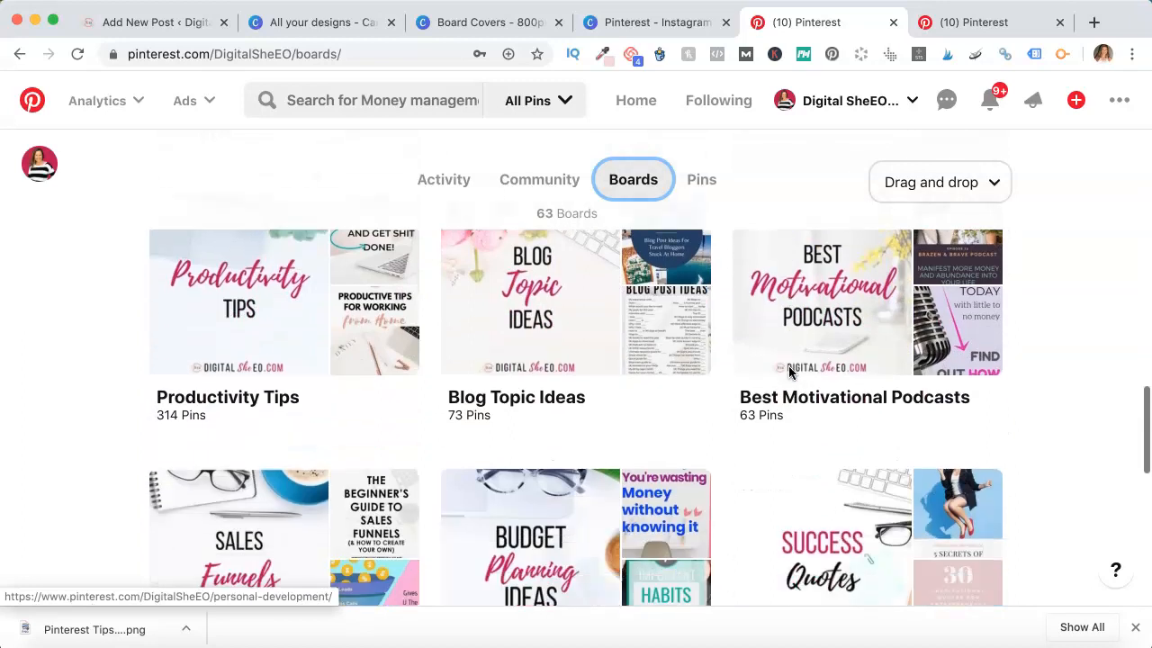
scroll(788, 371, "down", 8)
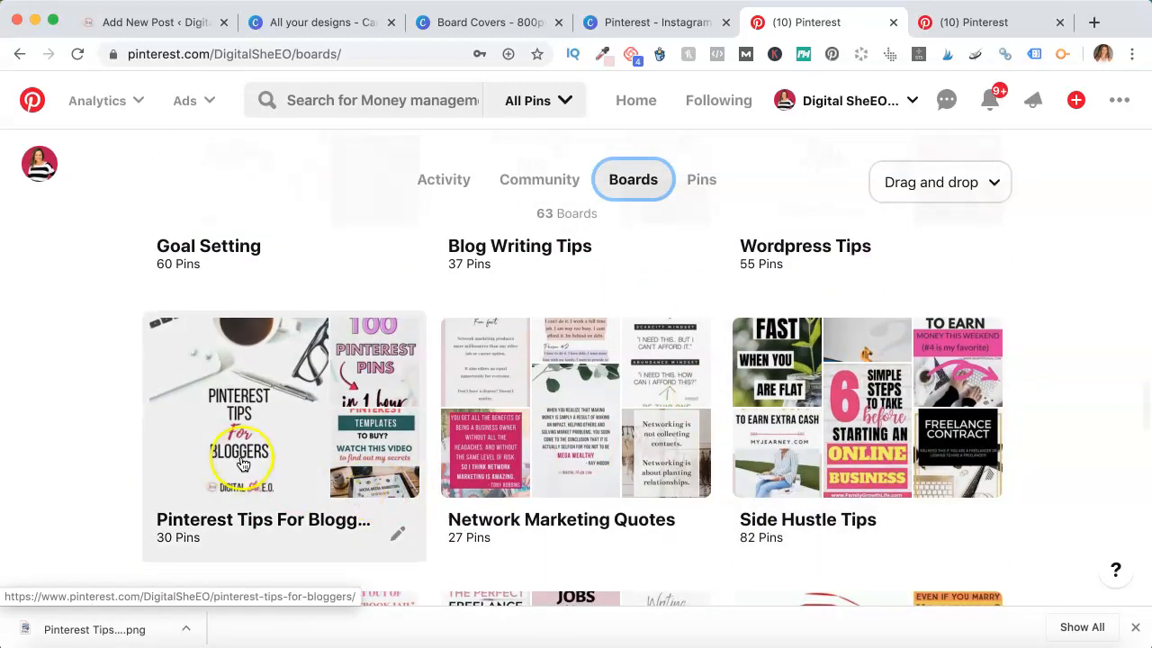
scroll(242, 477, "up", 1)
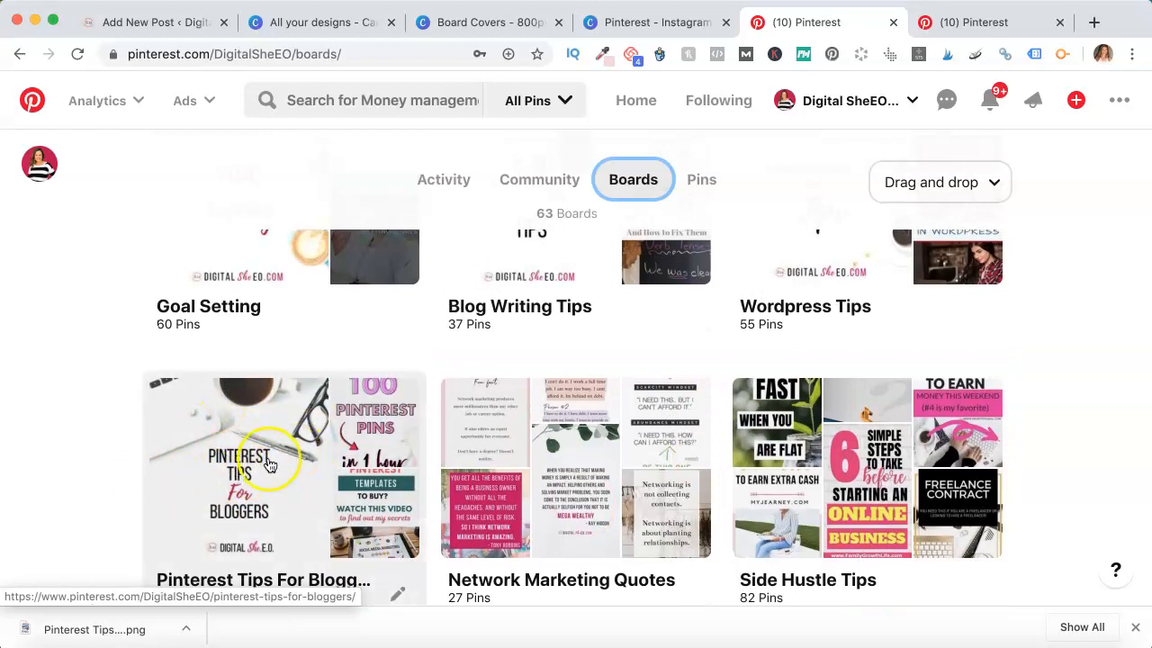
left_click(241, 457)
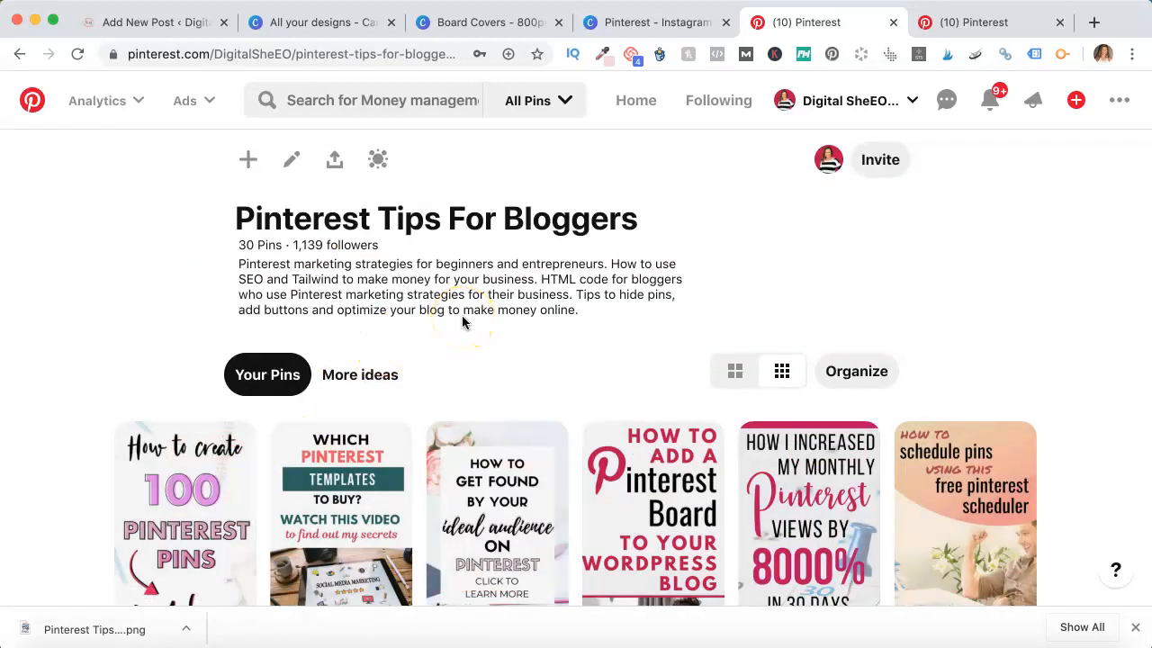
Scroll through the board's pins, then reload the board page and clear the search field
scroll(462, 322, "down", 10)
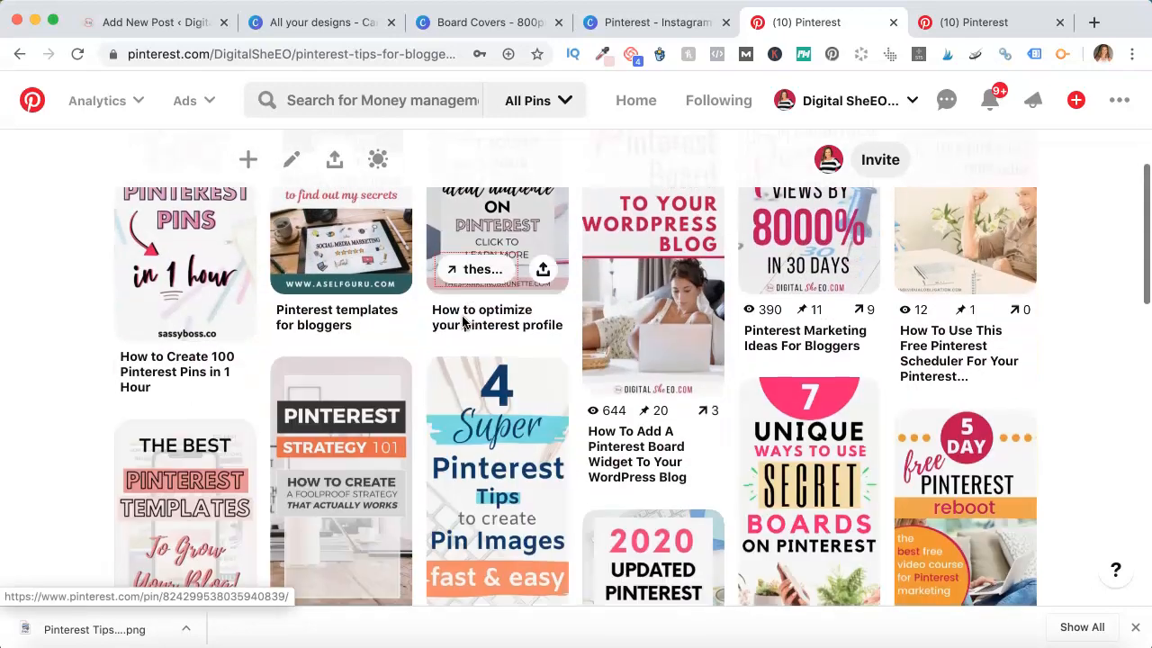
scroll(463, 322, "down", 8)
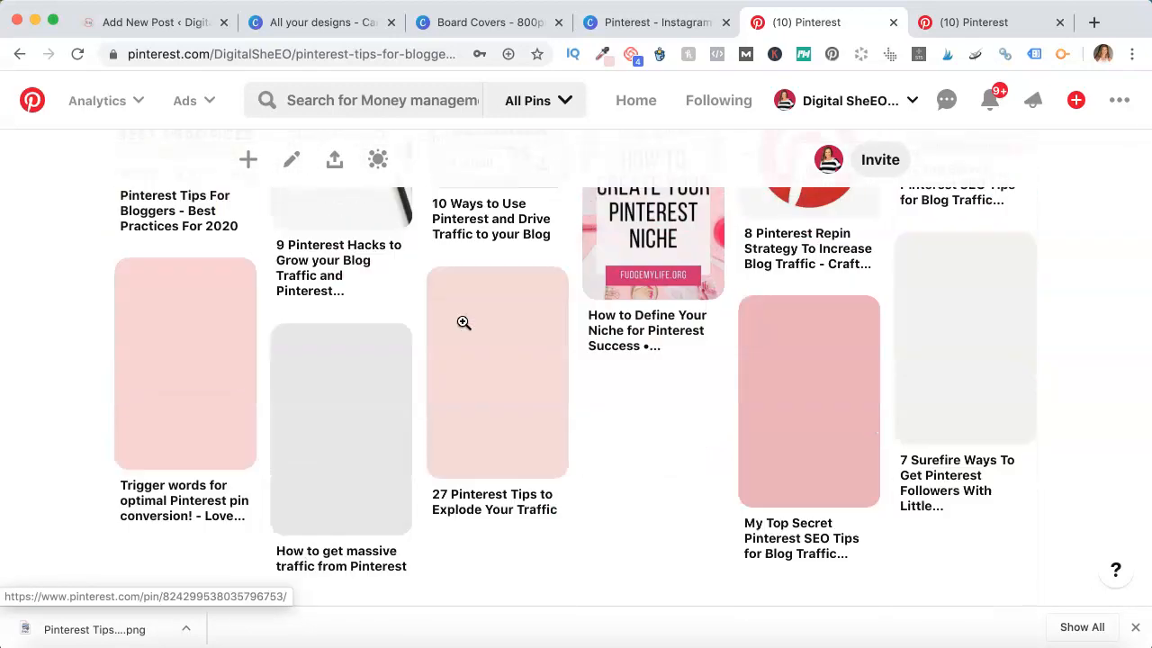
scroll(462, 322, "down", 5)
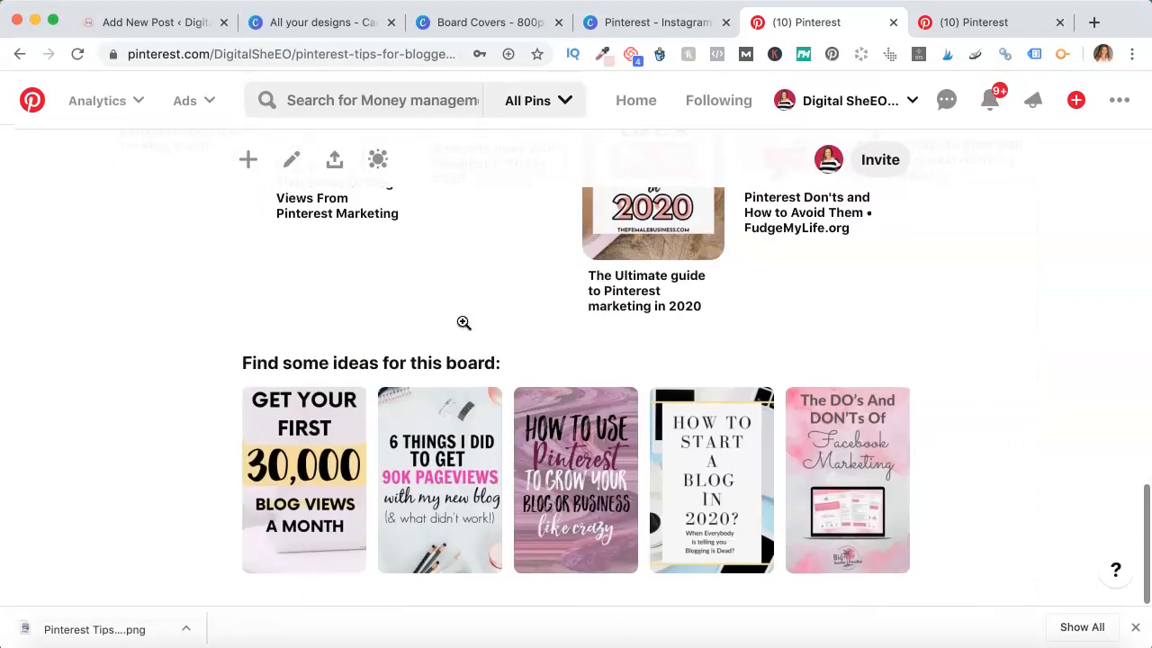
scroll(463, 322, "up", 5)
scroll(462, 322, "up", 15)
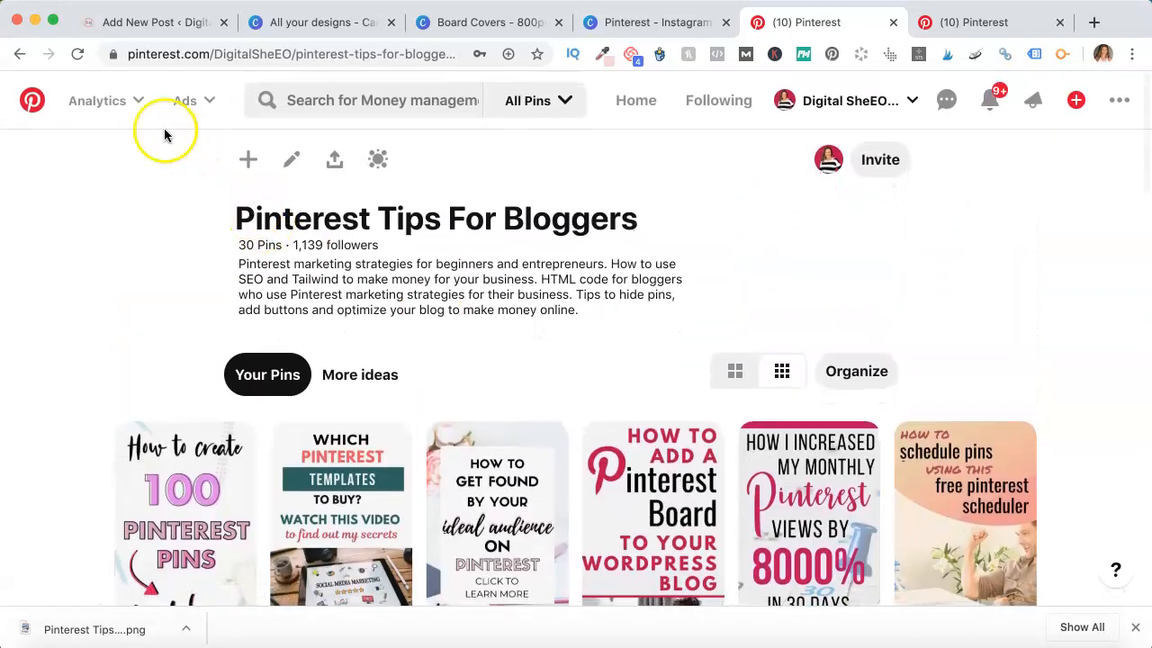
left_click(77, 54)
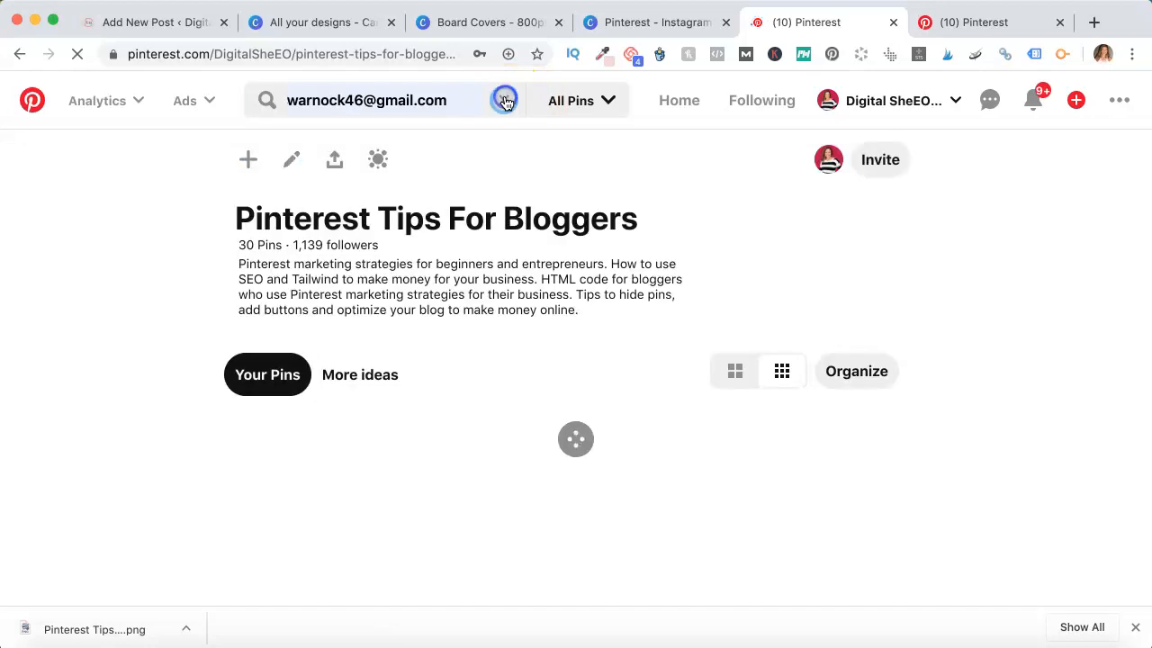
left_click(510, 106)
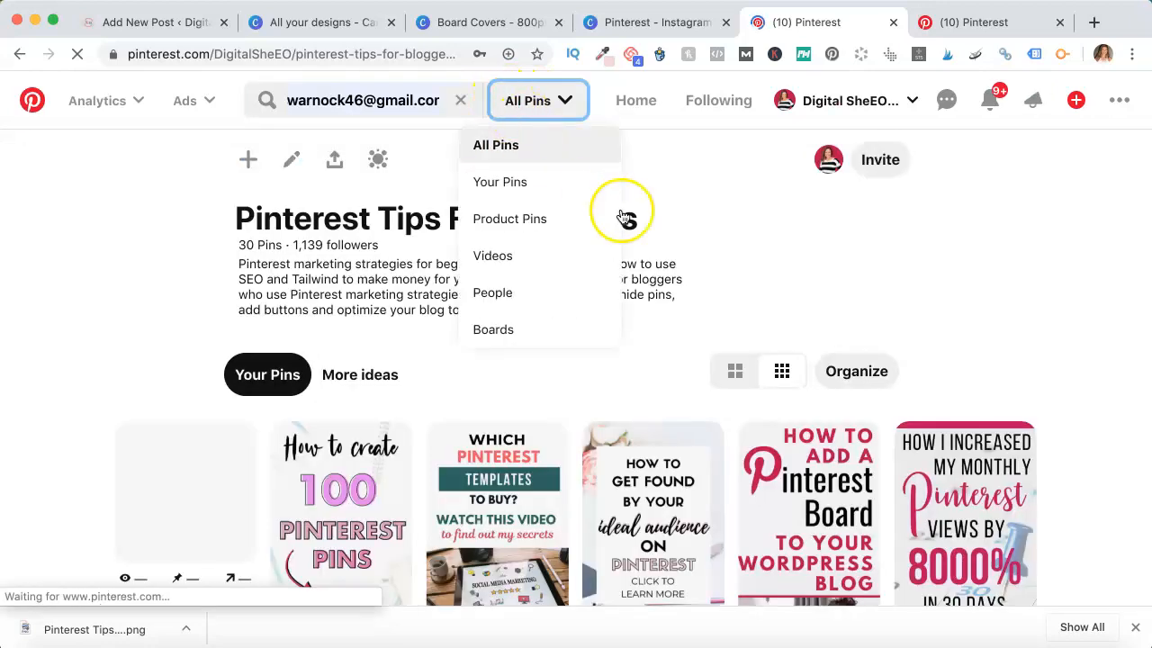
left_click(462, 99)
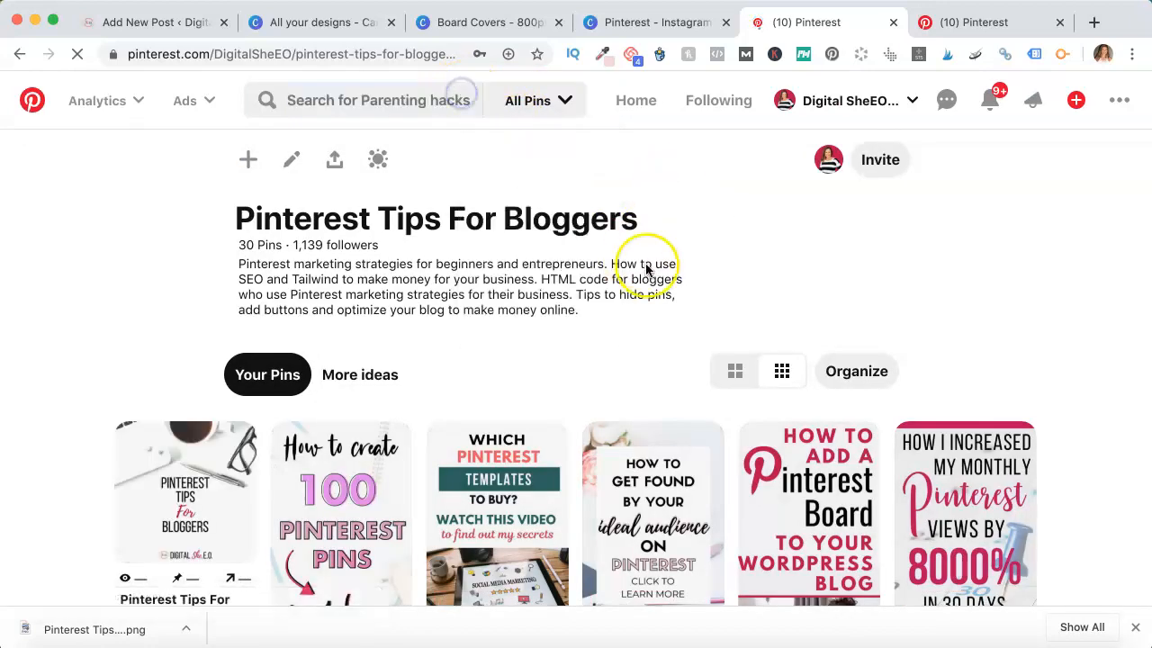
Open the new Pinterest Tips For Bloggers pin, follow its link to the board, then close that tab
scroll(226, 480, "down", 3)
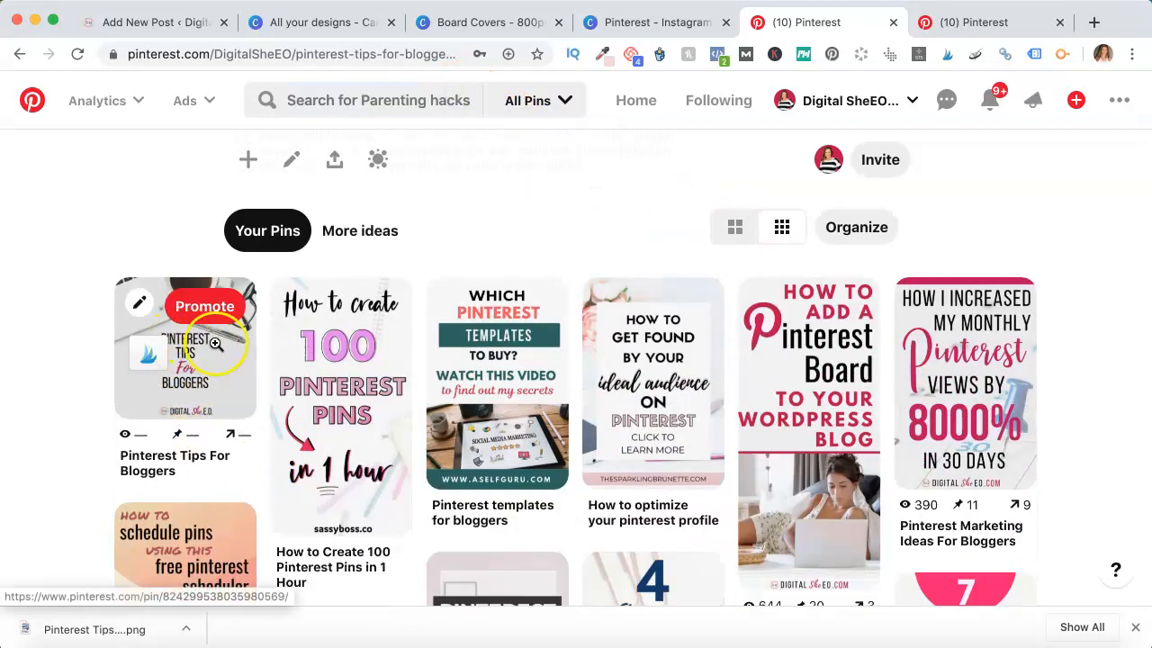
left_click(212, 344)
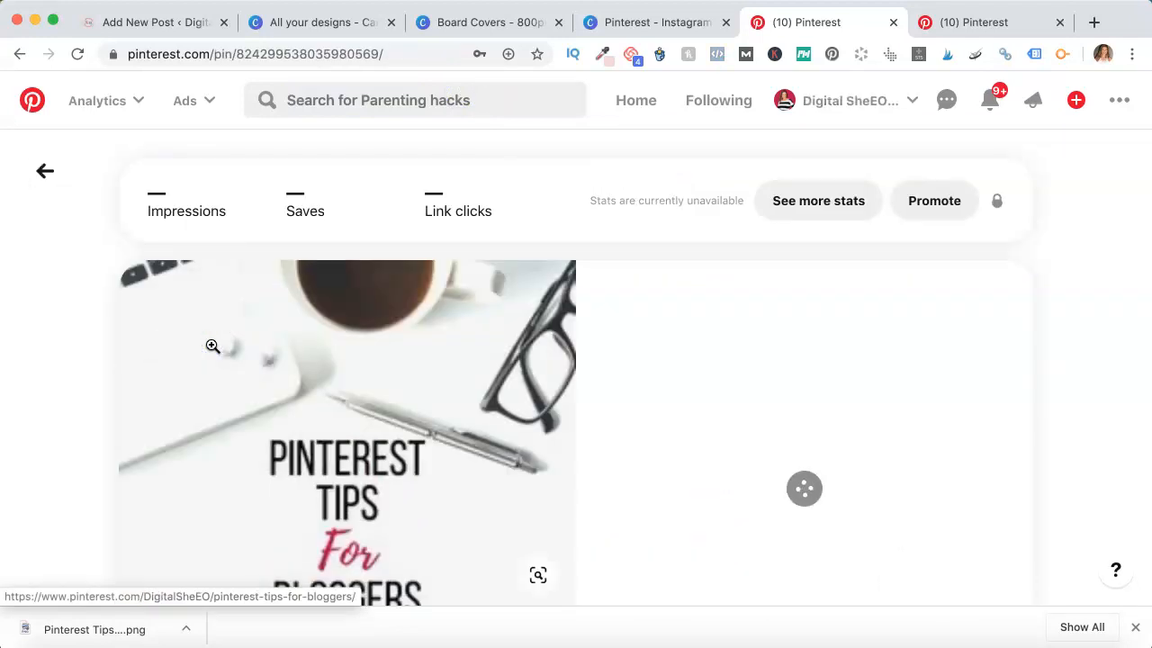
scroll(693, 394, "down", 5)
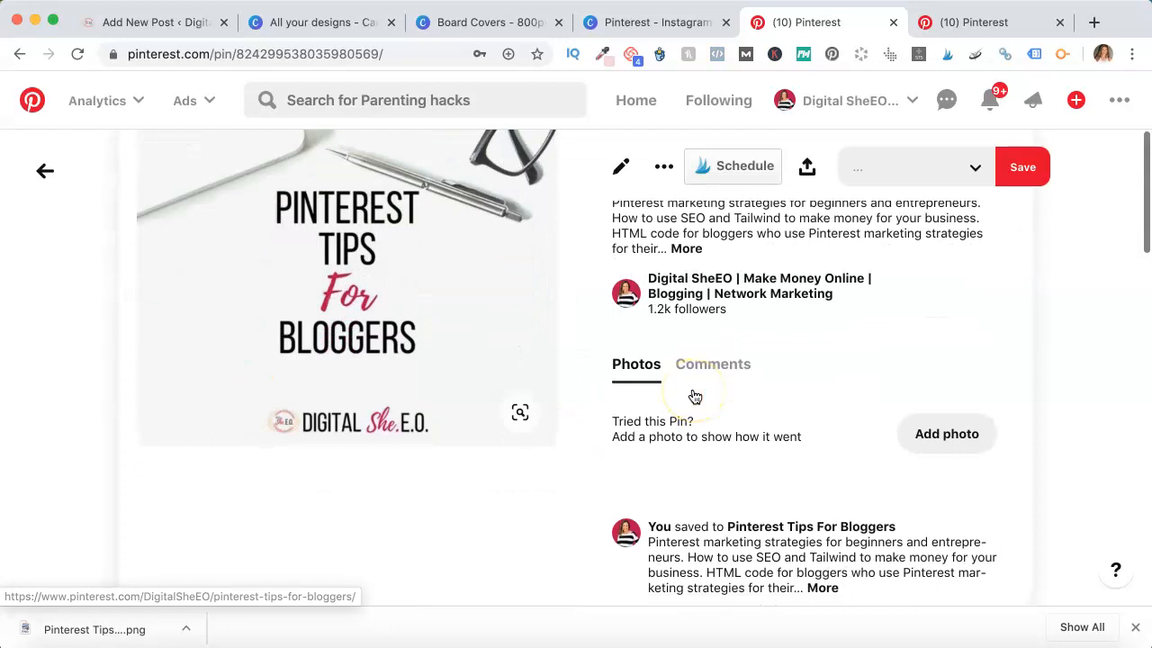
scroll(694, 397, "up", 5)
left_click(382, 437)
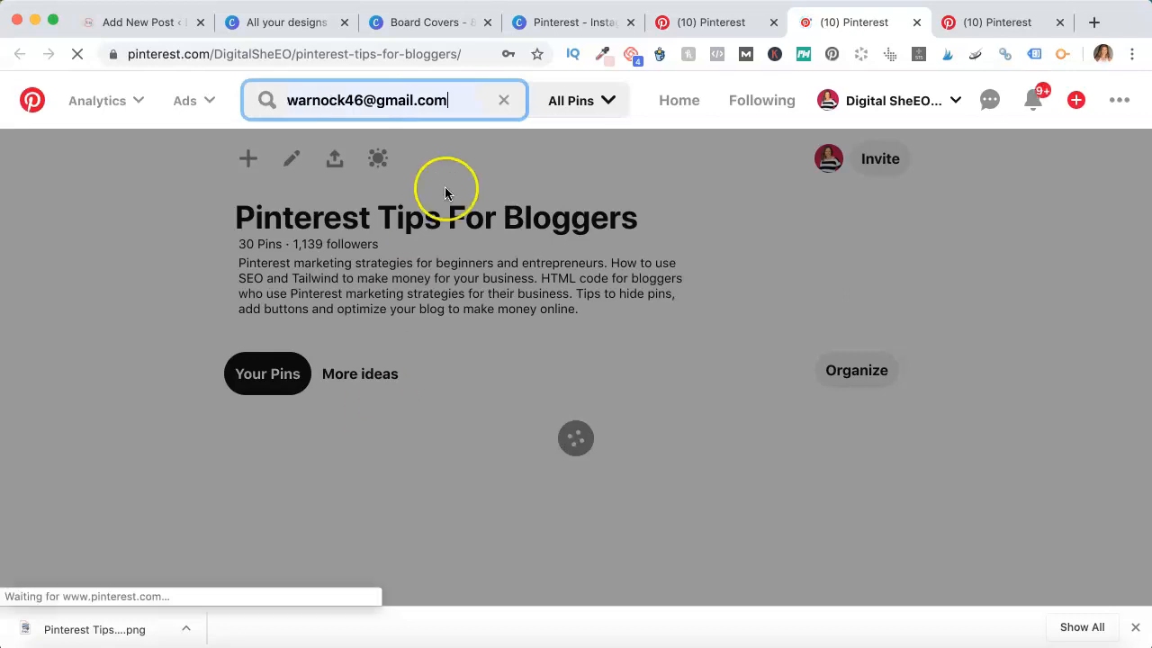
left_click(497, 102)
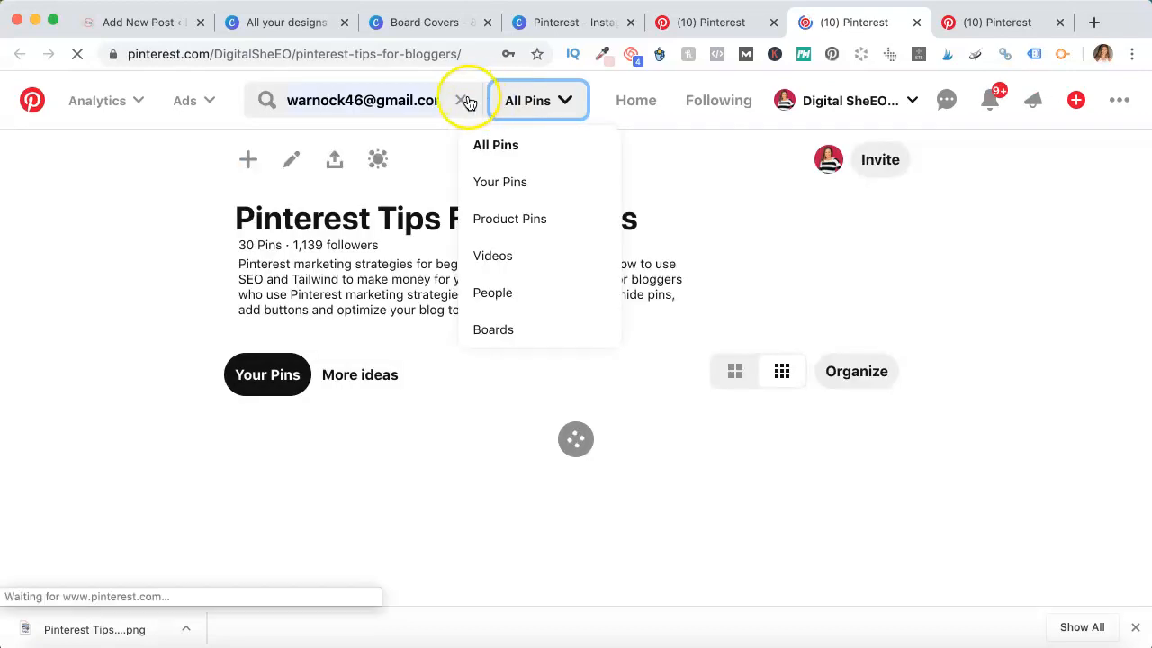
left_click(467, 104)
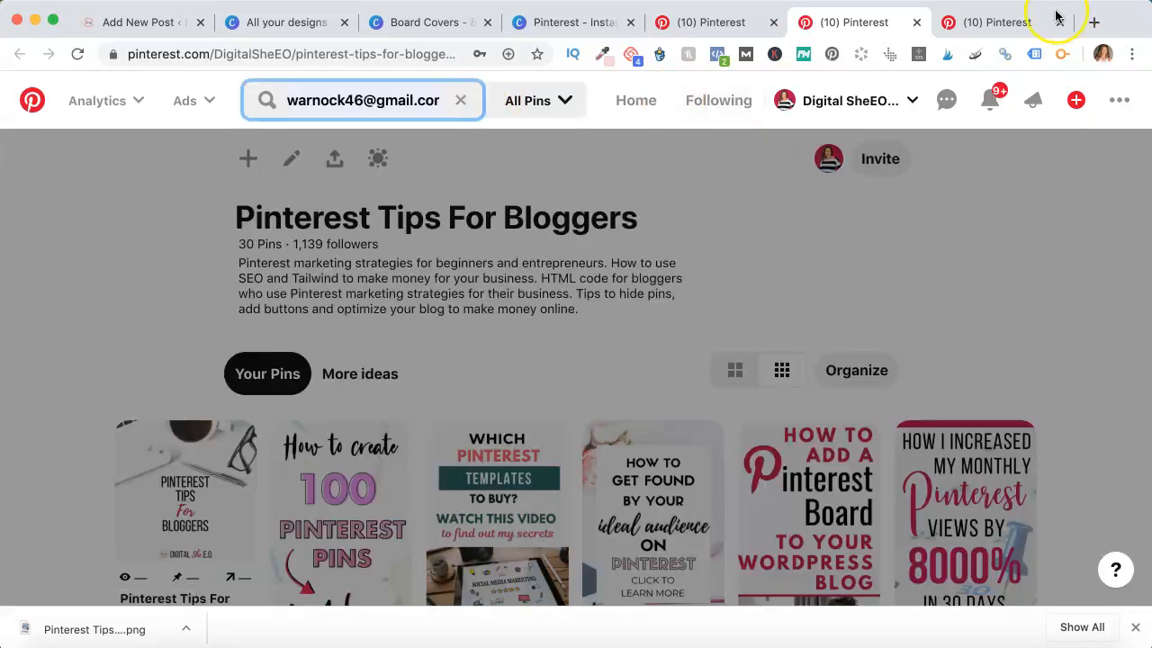
left_click(917, 22)
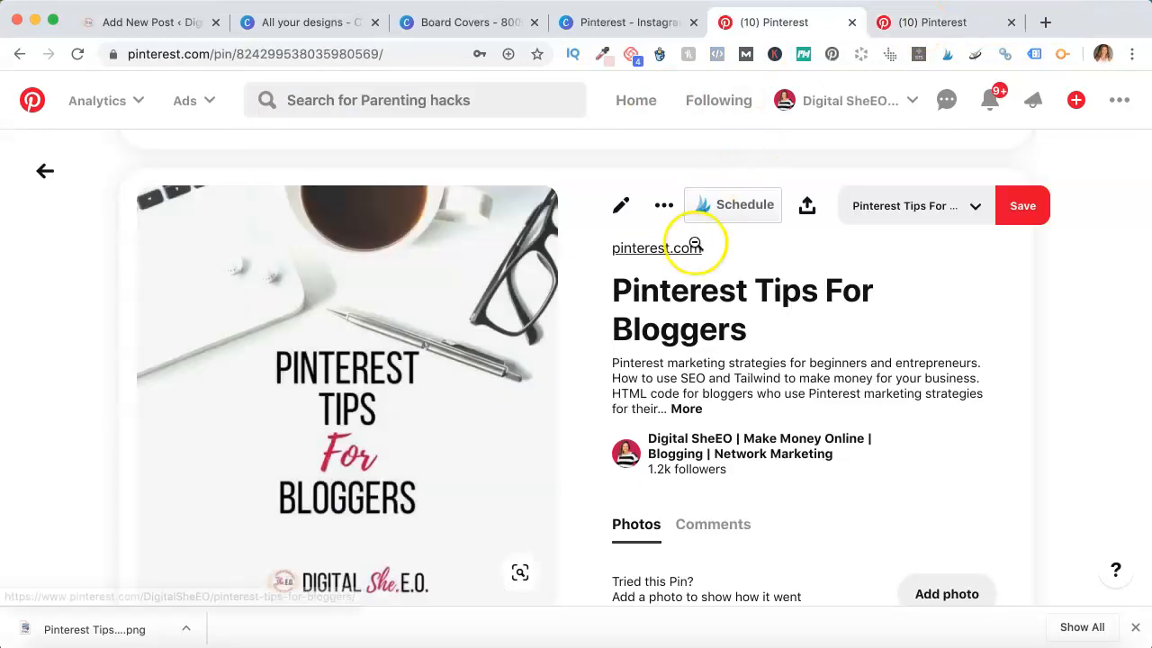
scroll(899, 348, "down", 1)
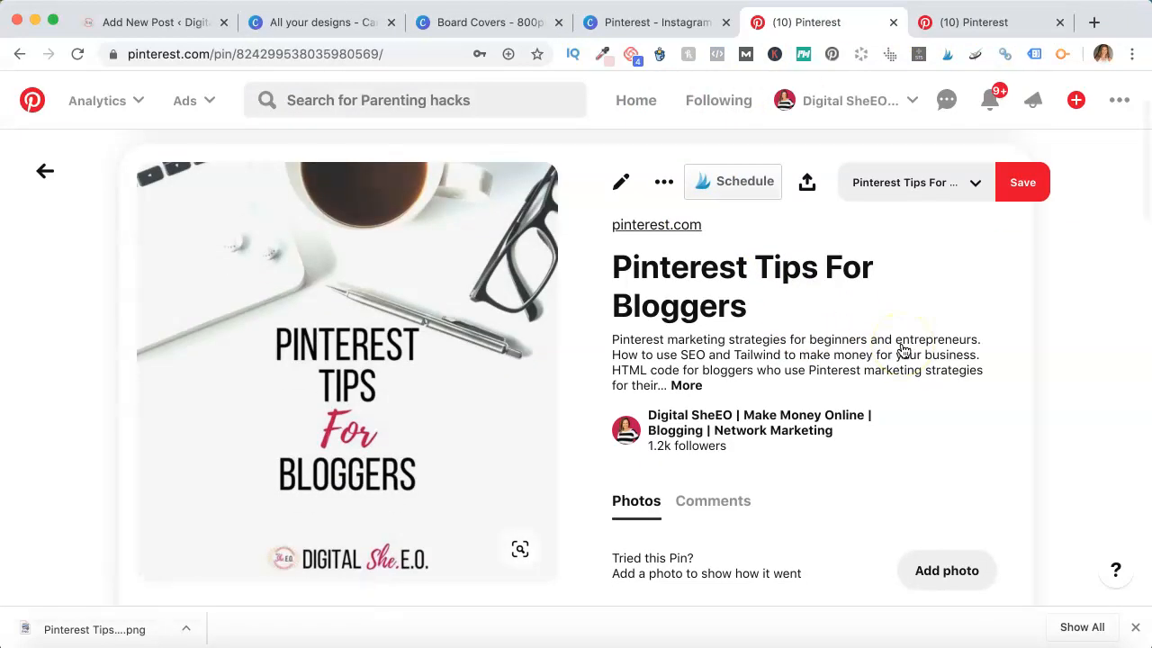